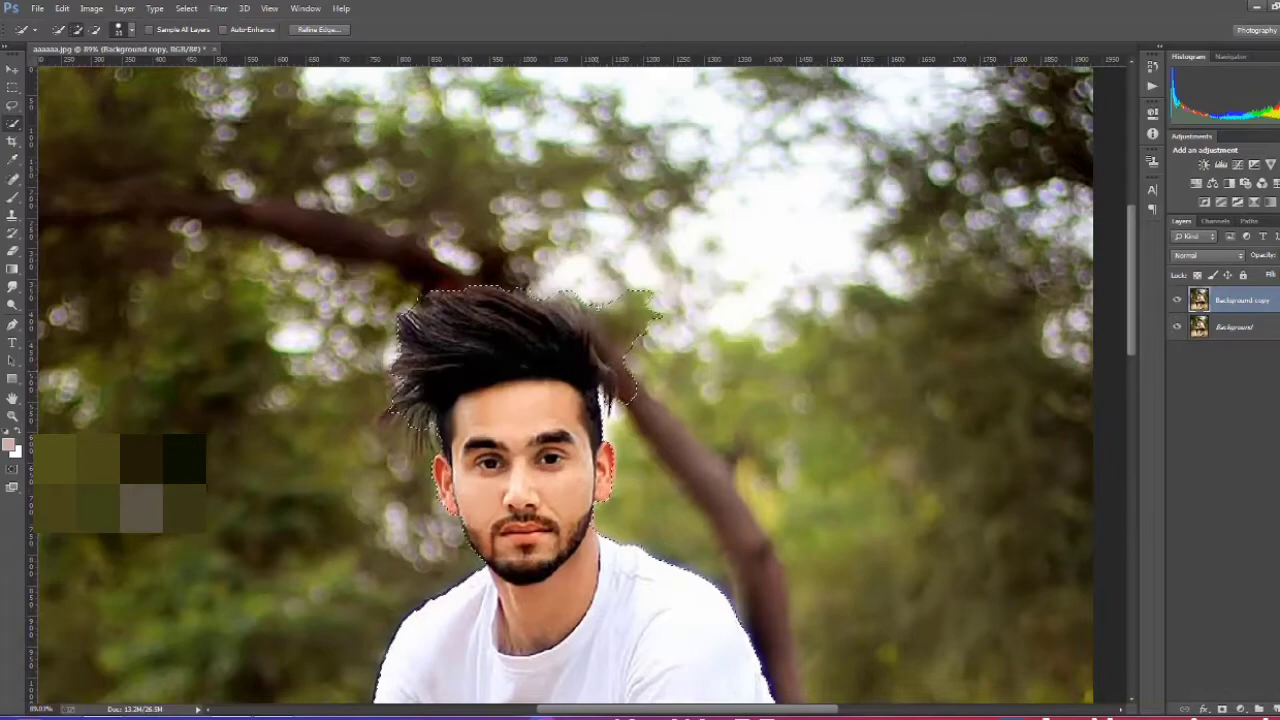
Finish the selection around the seated man's hair and chair and copy the selected subject to a new layer
{"action": "mouse_move", "coordinate": [627, 362]}
{"action": "left_mouse_down"}
{"action": "mouse_move", "coordinate": [645, 304]}
{"action": "mouse_move", "coordinate": [655, 358]}
{"action": "left_mouse_up"}
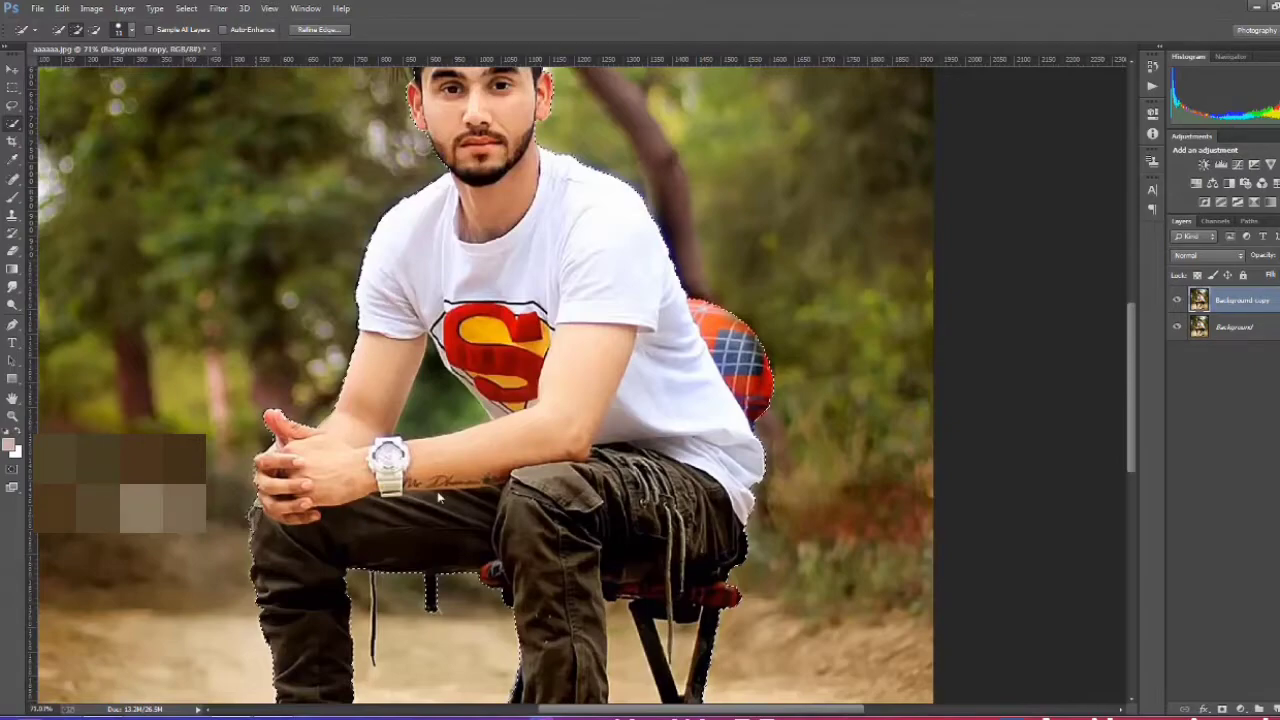
{"action": "scroll", "coordinate": [437, 497], "scroll_direction": "down", "scroll_amount": 5}
{"action": "key", "text": "ctrl+0"}
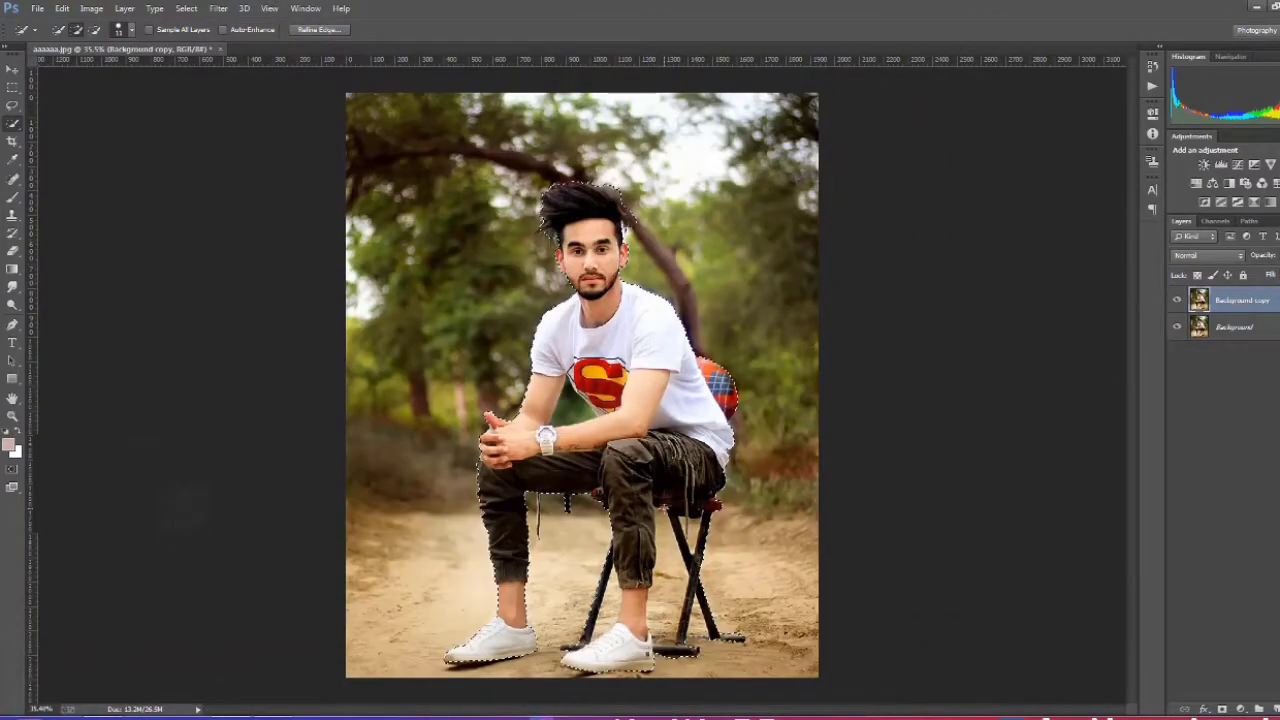
{"action": "left_click", "coordinate": [1276, 709]}
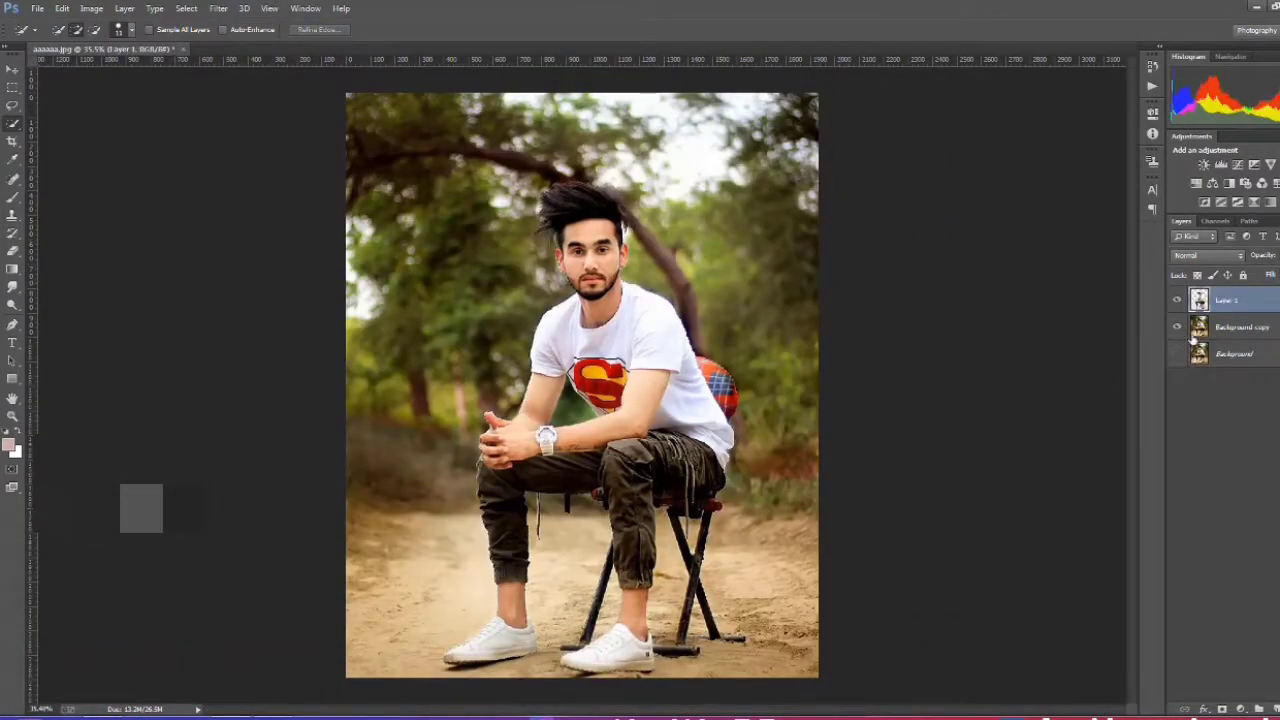
Hide the cutout layer and load its outline as a selection on the Background copy layer
{"action": "left_click", "coordinate": [1178, 300]}
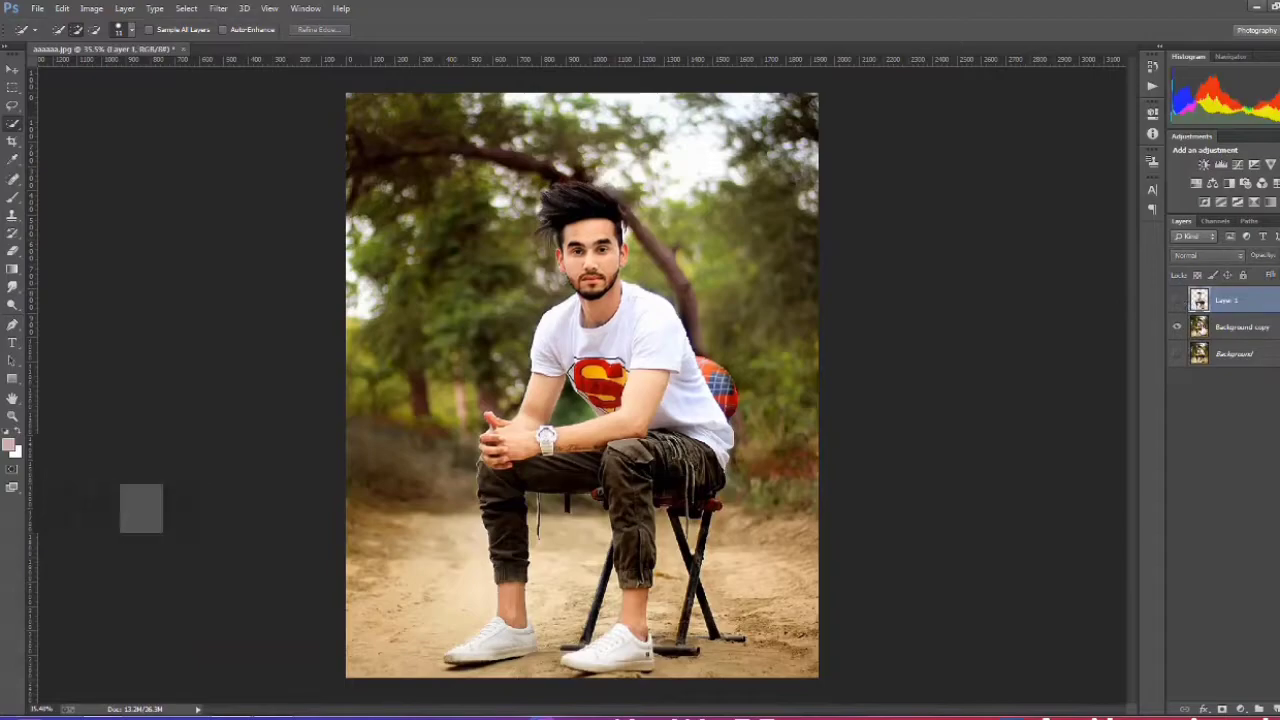
{"action": "left_click", "coordinate": [1201, 306], "text": "ctrl"}
{"action": "left_click", "coordinate": [1212, 330]}
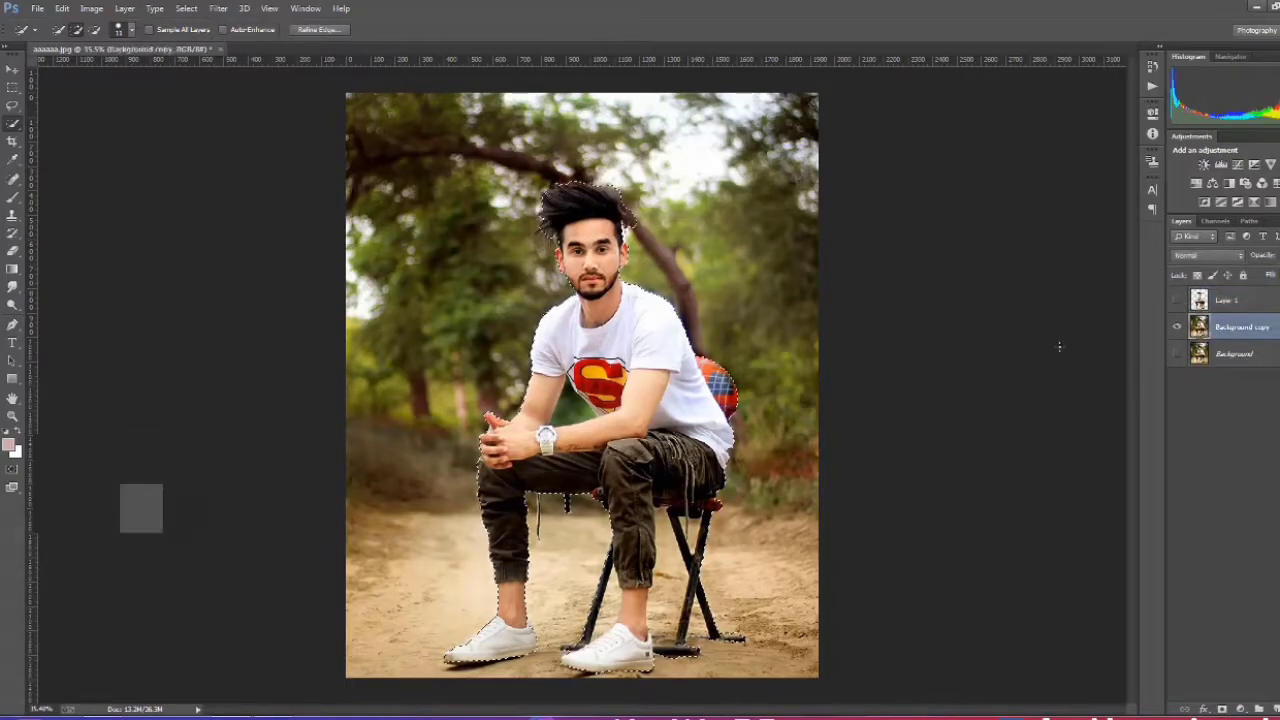
Fill the selection with Content-Aware to remove the man and chair from the Background copy layer
{"action": "right_click", "coordinate": [578, 276]}
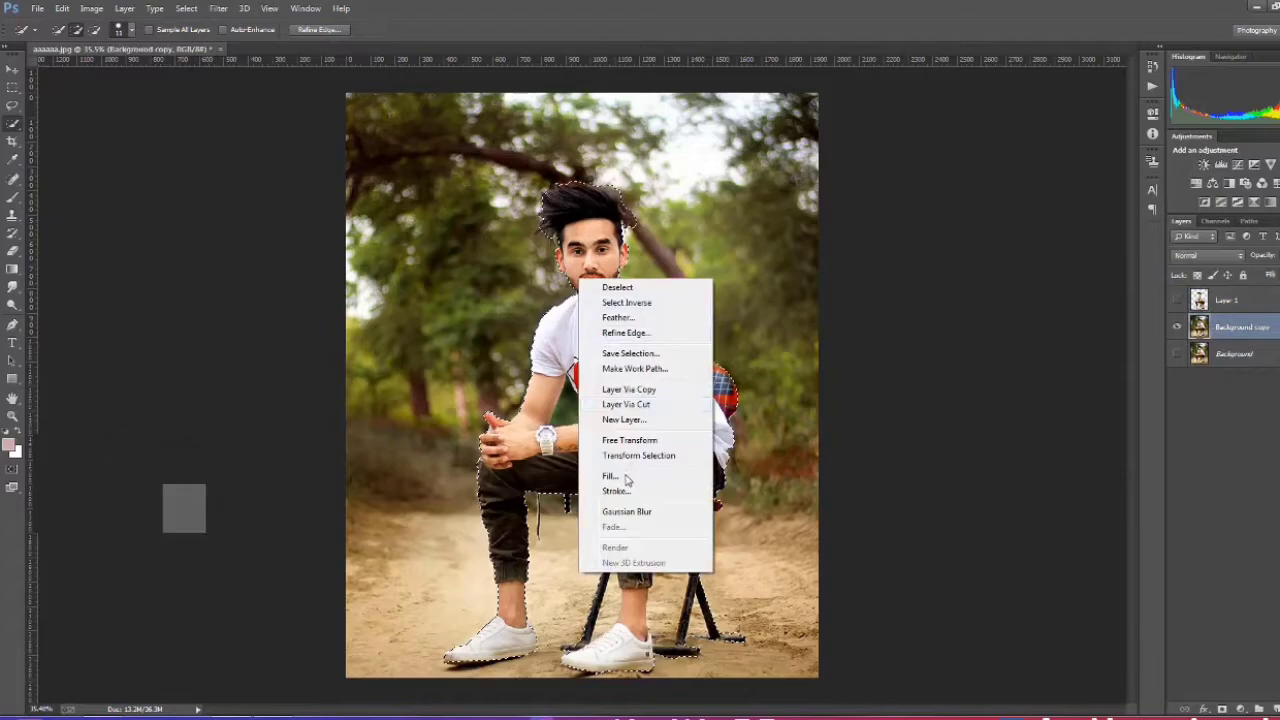
{"action": "left_click", "coordinate": [628, 477]}
{"action": "left_click", "coordinate": [688, 224]}
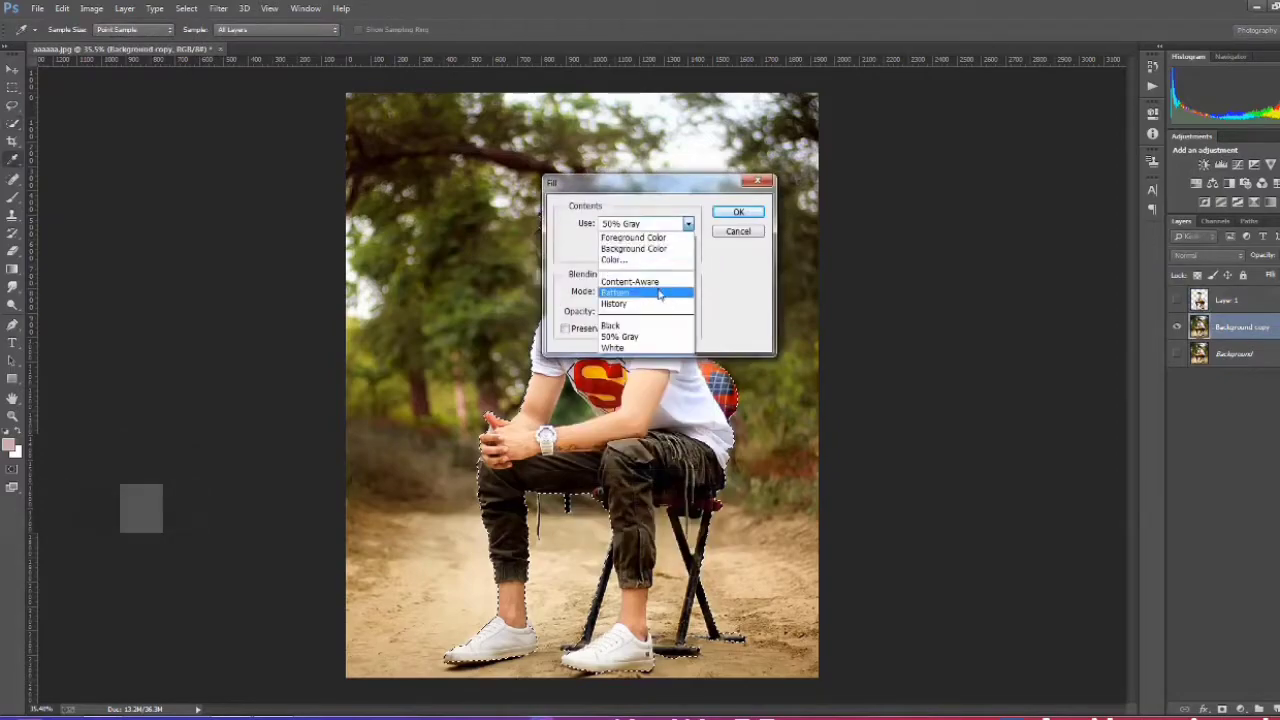
{"action": "left_click", "coordinate": [640, 280]}
{"action": "left_click", "coordinate": [733, 214]}
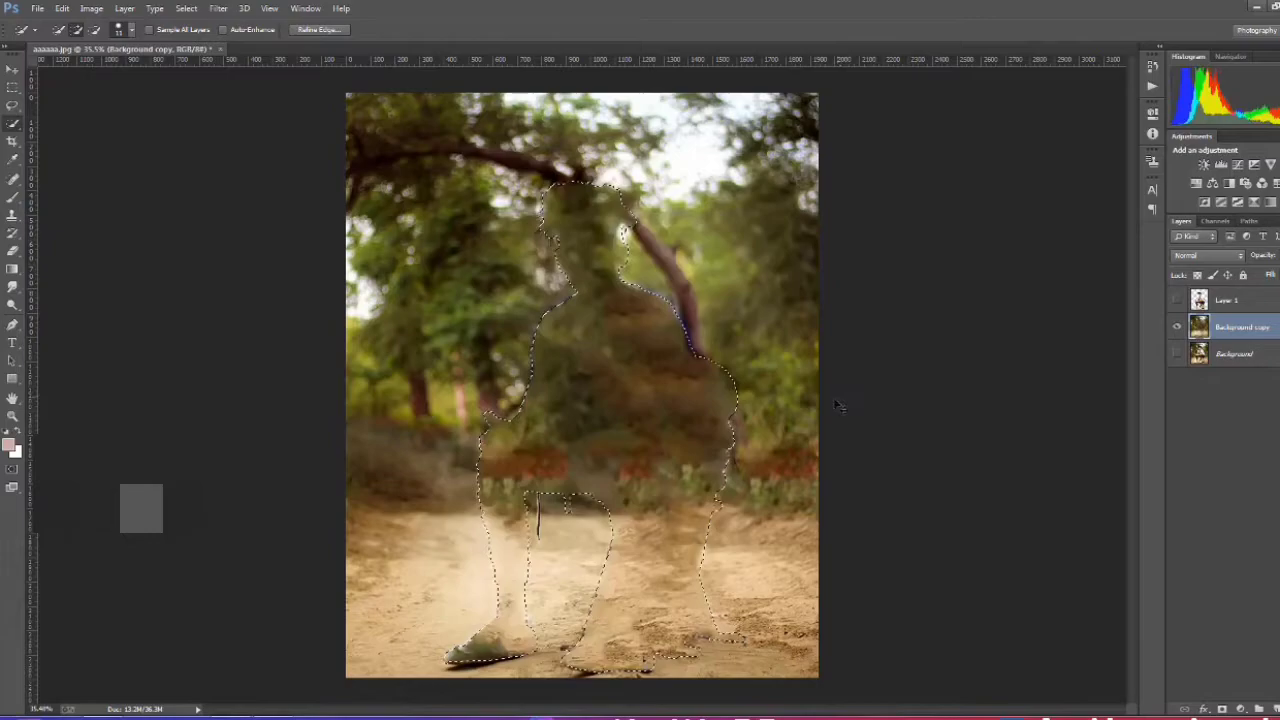
{"action": "key", "text": "ctrl+shift+s"}
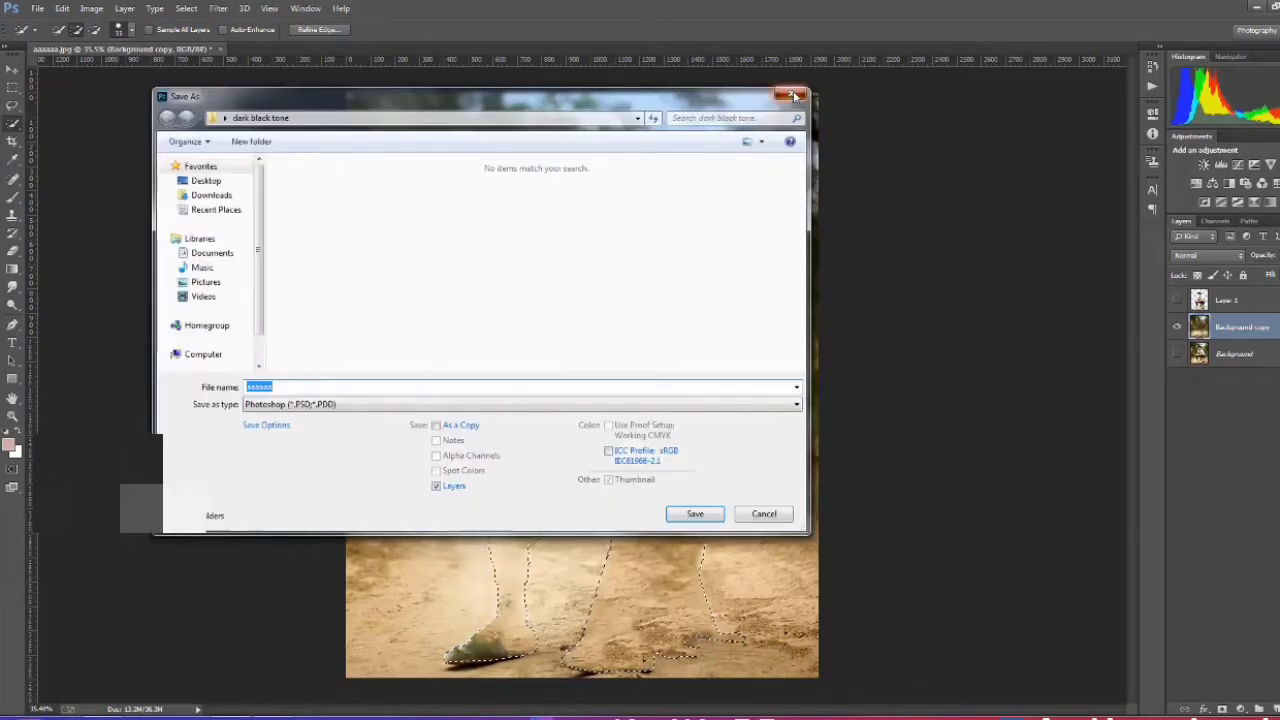
{"action": "left_click", "coordinate": [793, 95]}
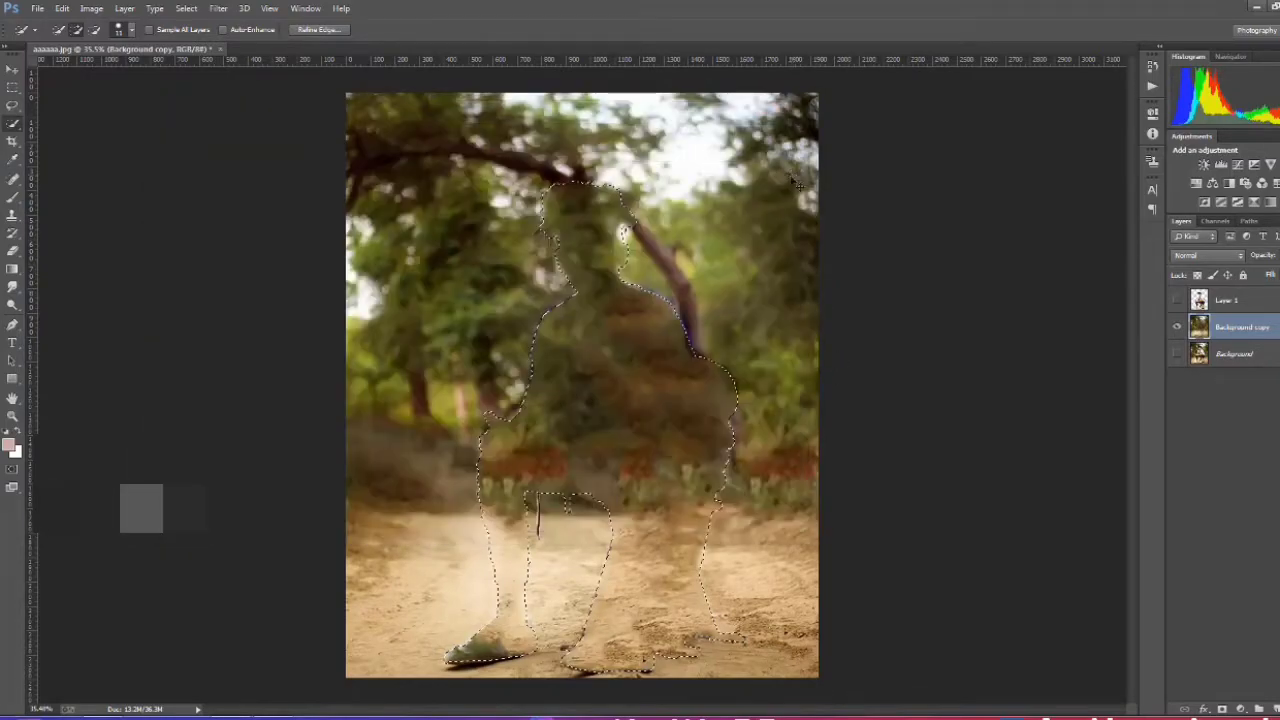
Show the cutout layer again and duplicate the filled Background copy layer without an active selection
{"action": "left_click", "coordinate": [1177, 300]}
{"action": "scroll", "coordinate": [686, 334], "scroll_direction": "down", "scroll_amount": 4}
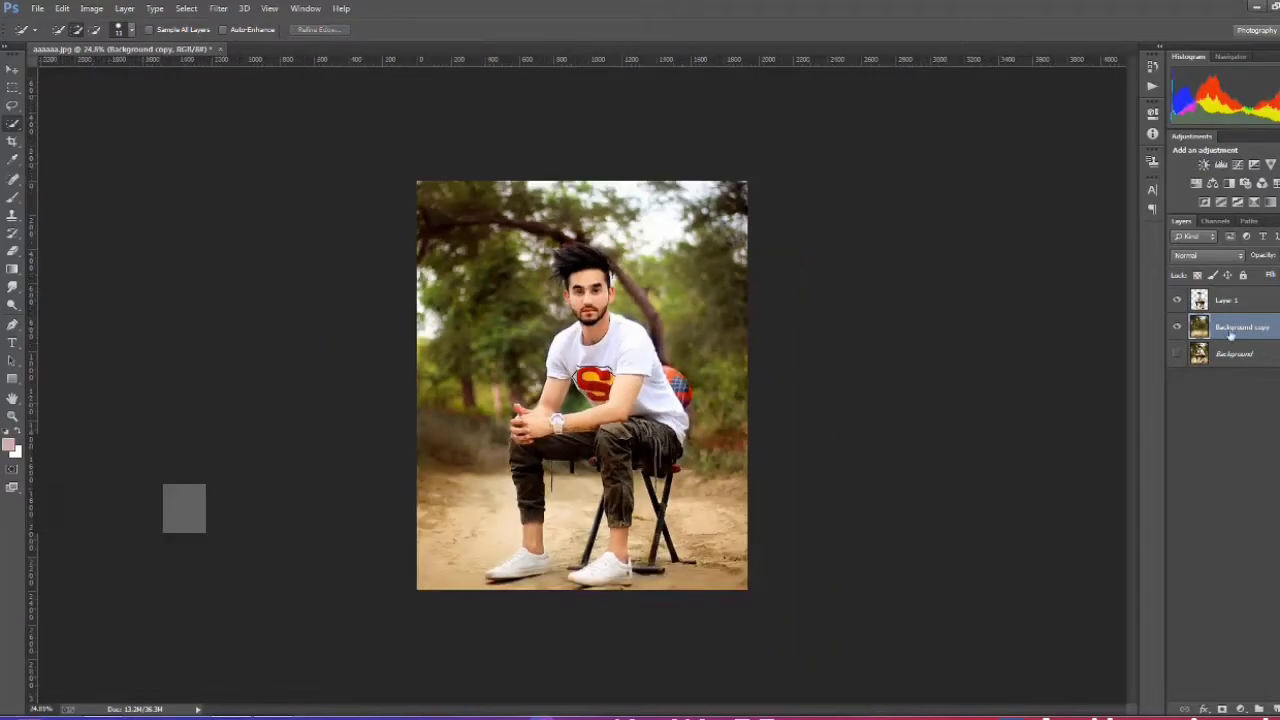
{"action": "key", "text": "ctrl+j"}
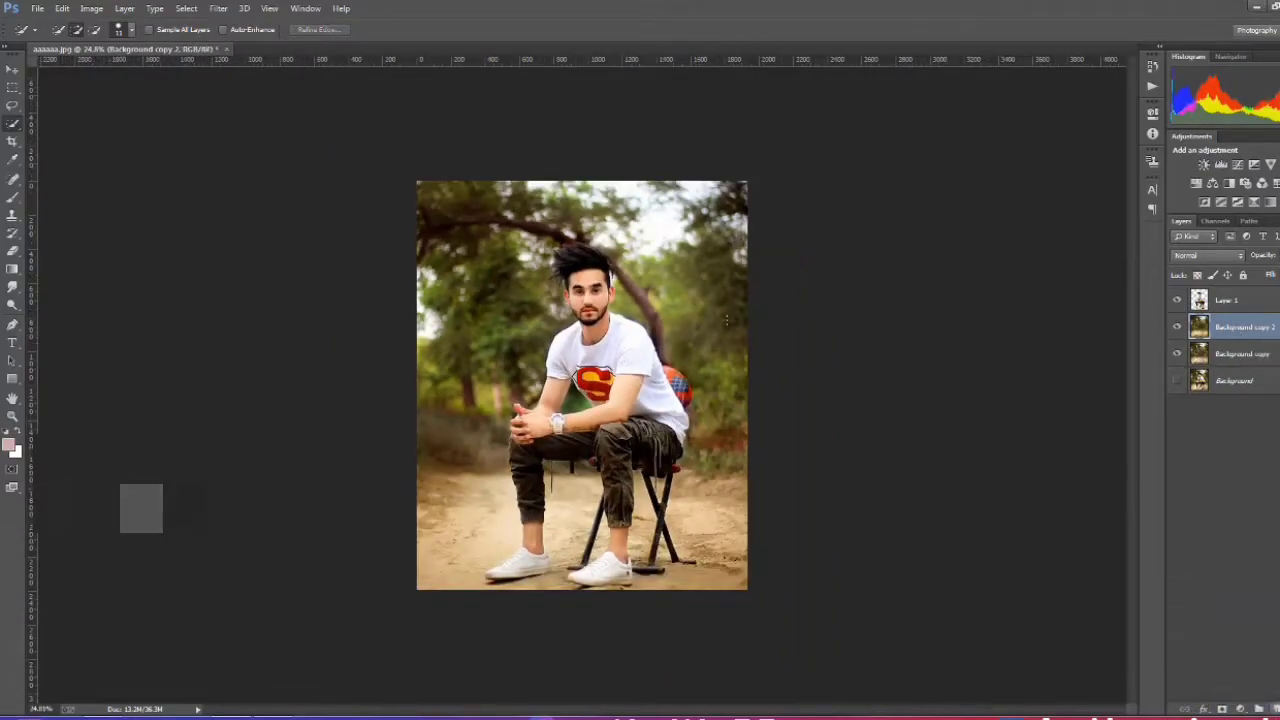
Hide the cutout layer and apply a Gaussian Blur of about 23.7 pixels to Background copy 2
{"action": "left_click", "coordinate": [1177, 300]}
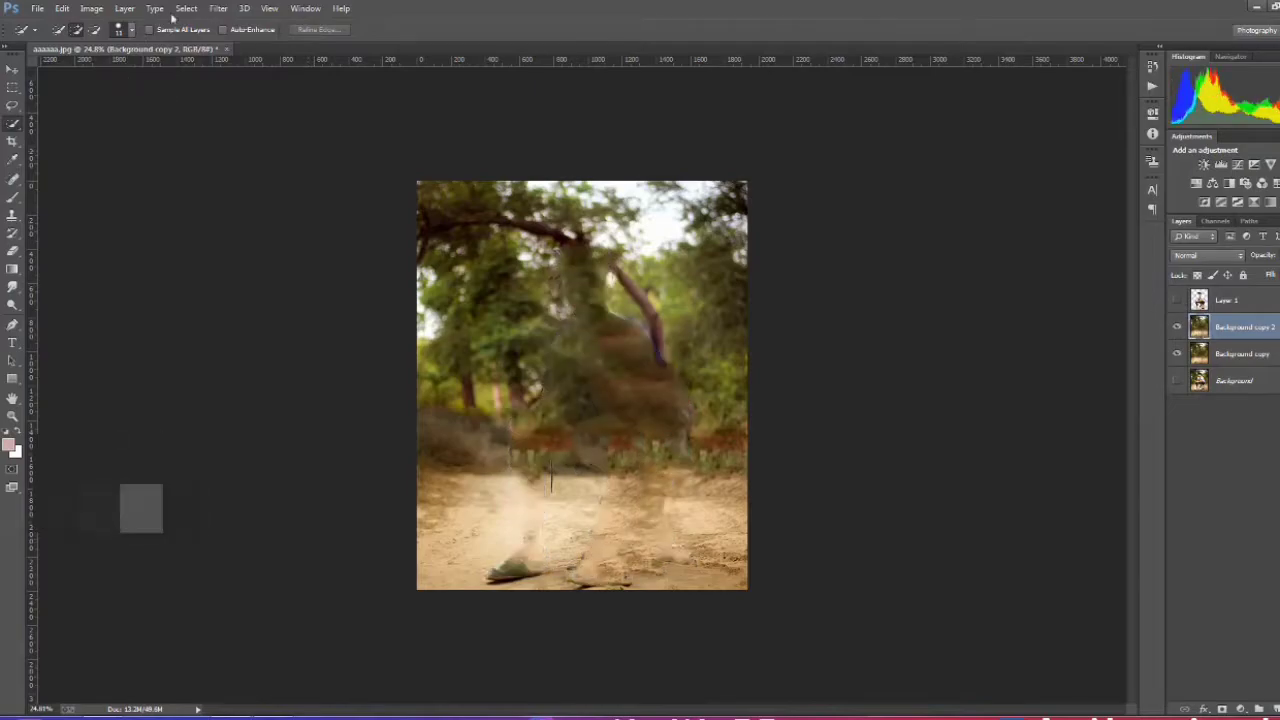
{"action": "left_click", "coordinate": [217, 8]}
{"action": "mouse_move", "coordinate": [240, 174]}
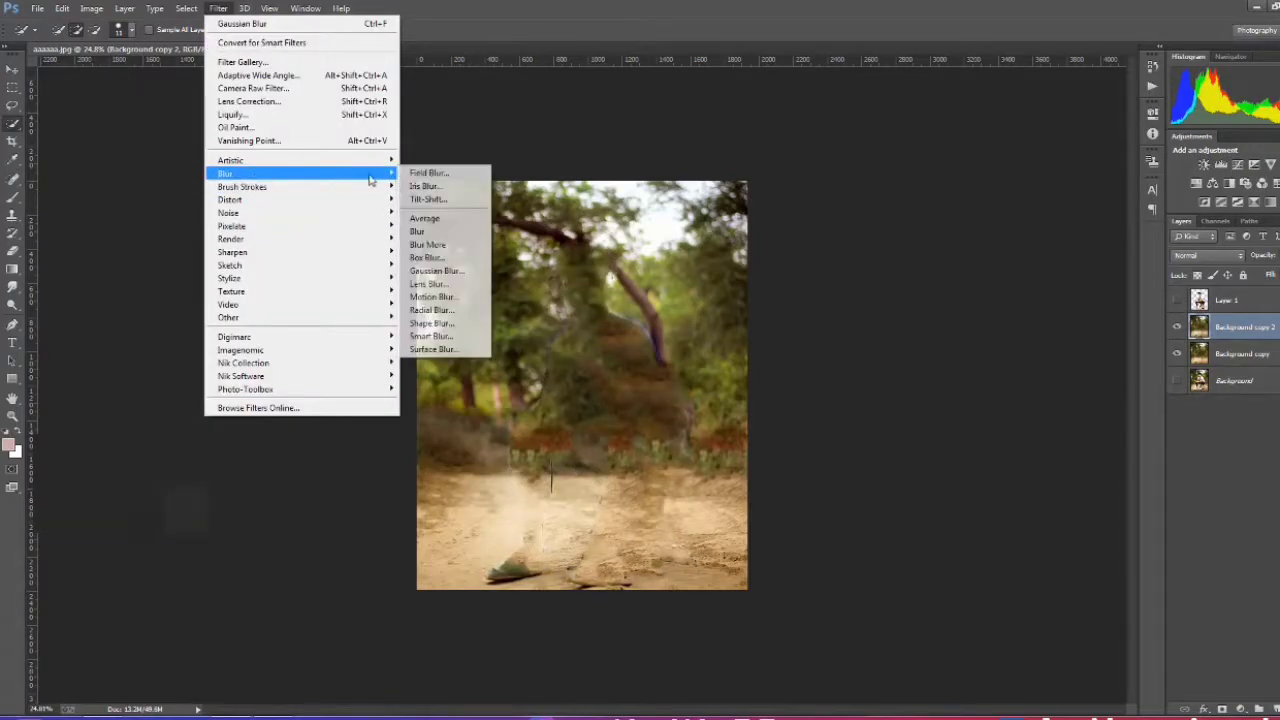
{"action": "left_click", "coordinate": [436, 270]}
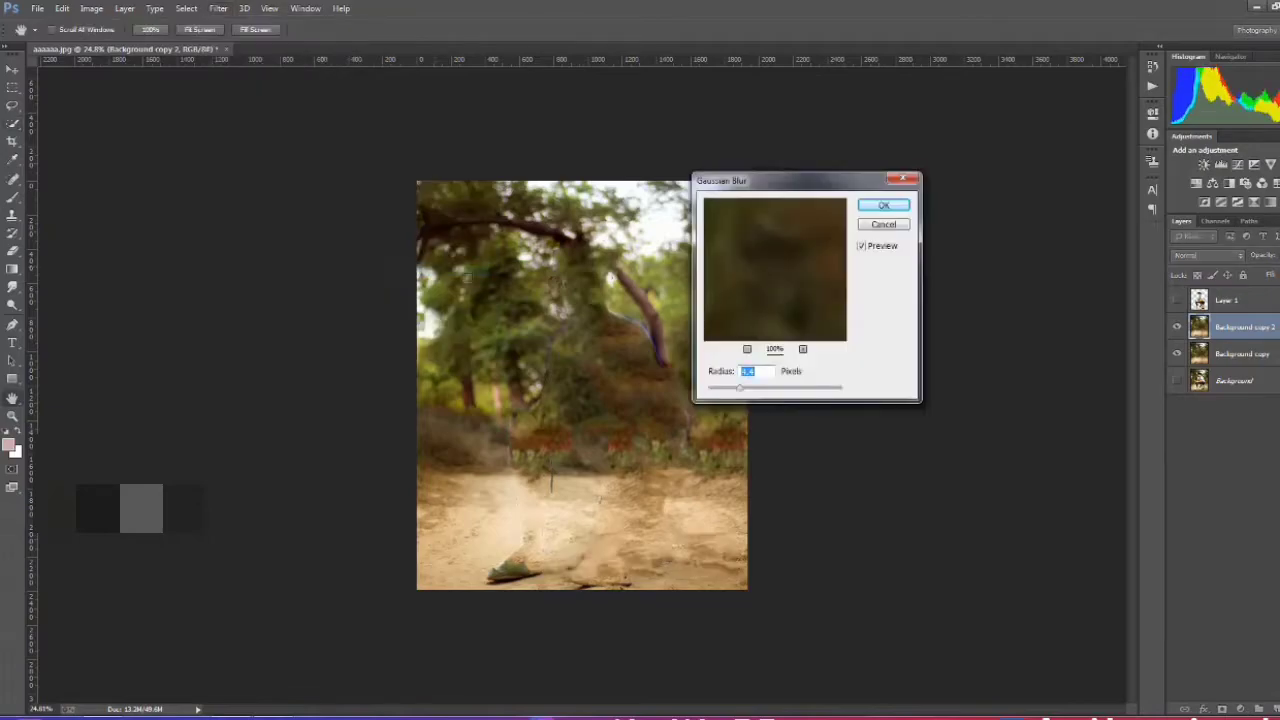
{"action": "left_click", "coordinate": [762, 390]}
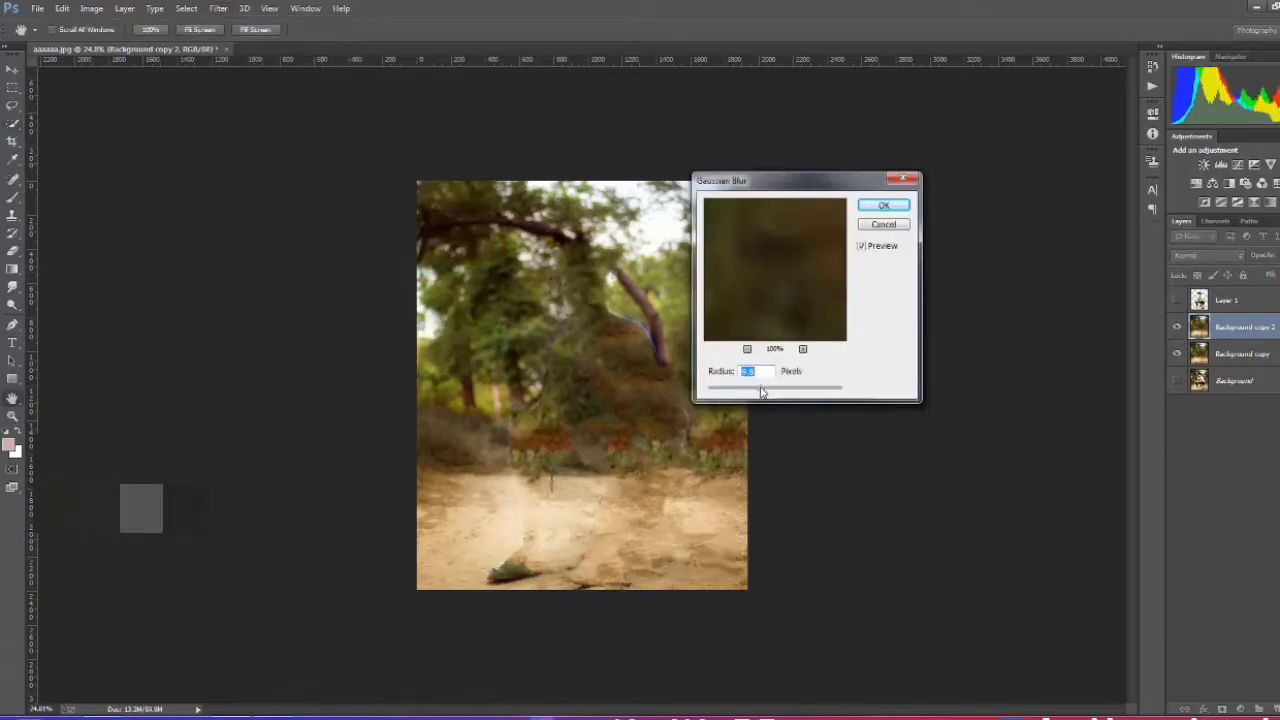
{"action": "left_click", "coordinate": [769, 391]}
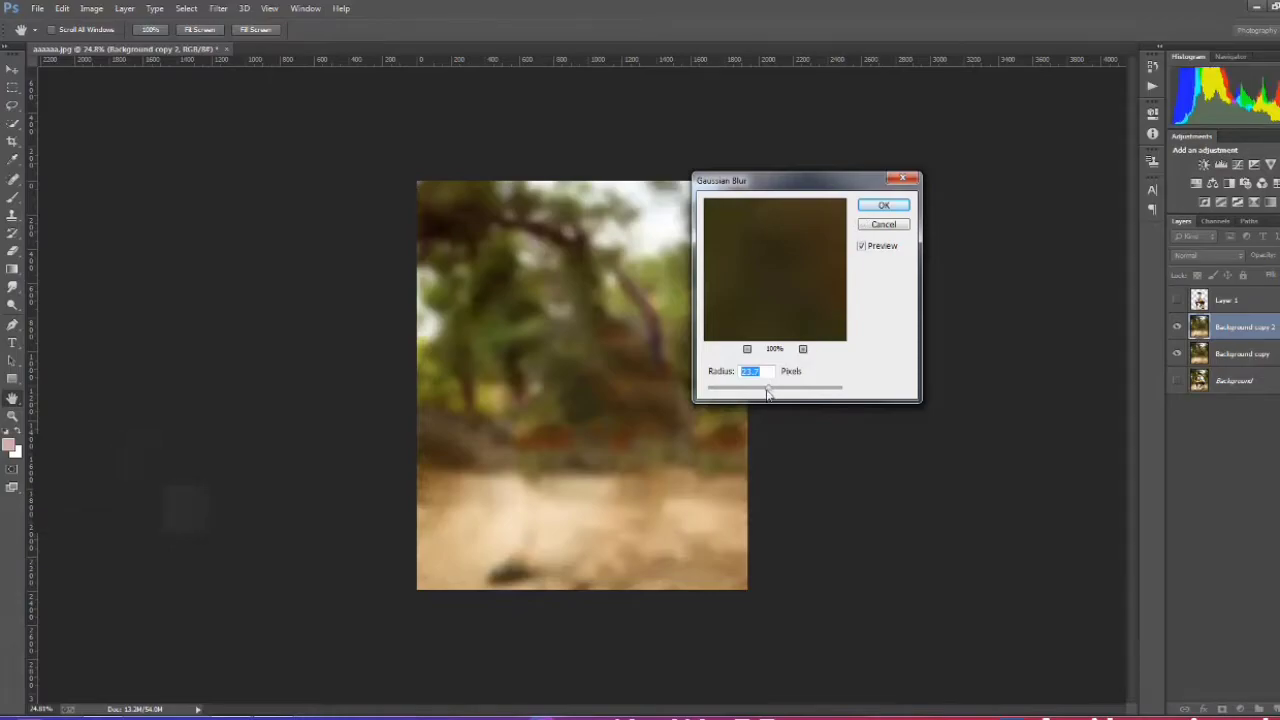
{"action": "left_click", "coordinate": [883, 206]}
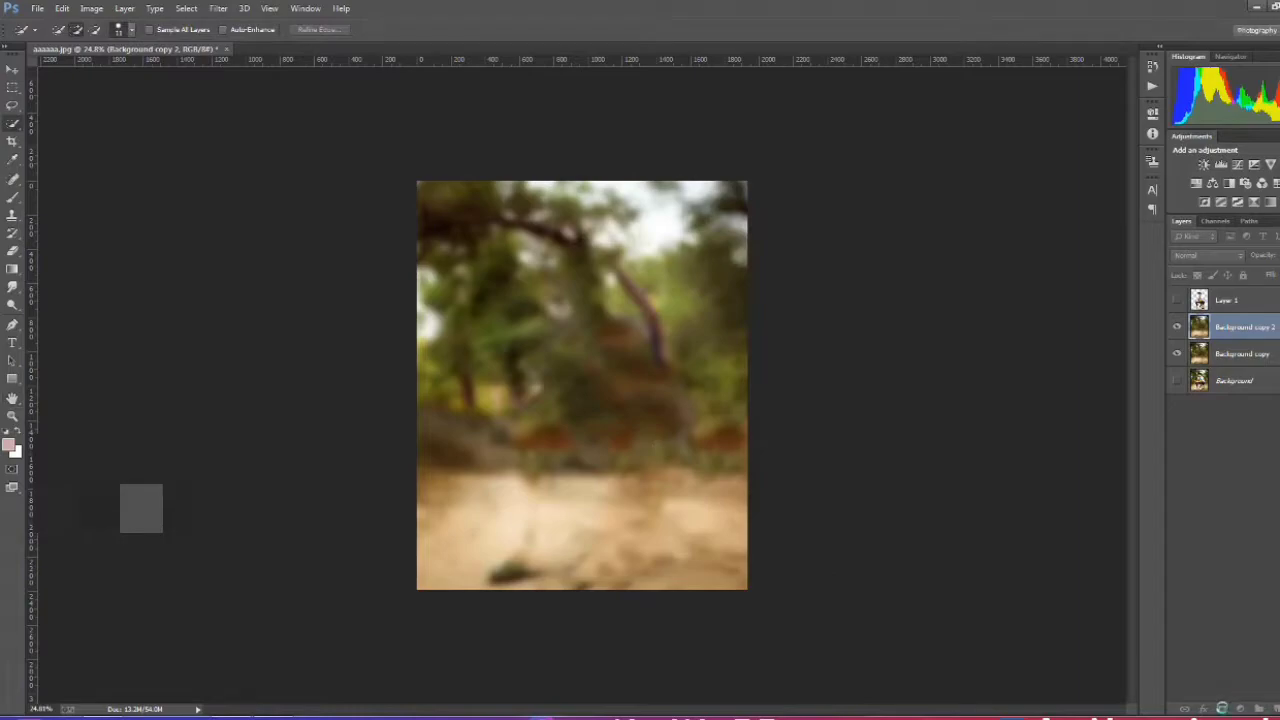
Add a mask to the blurred layer and paint it black at 100% opacity along the foreground ground with a large soft brush
{"action": "left_click", "coordinate": [1218, 707]}
{"action": "key", "text": "d"}
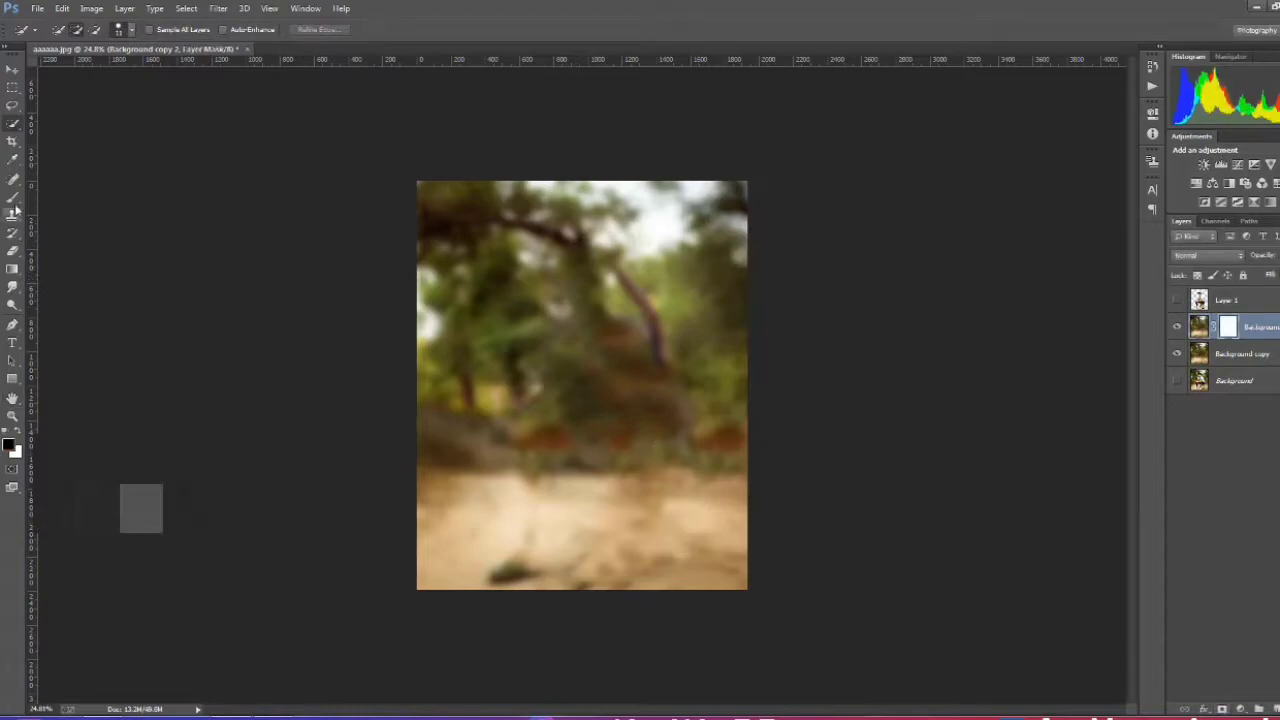
{"action": "key", "text": "b"}
{"action": "key", "text": "0"}
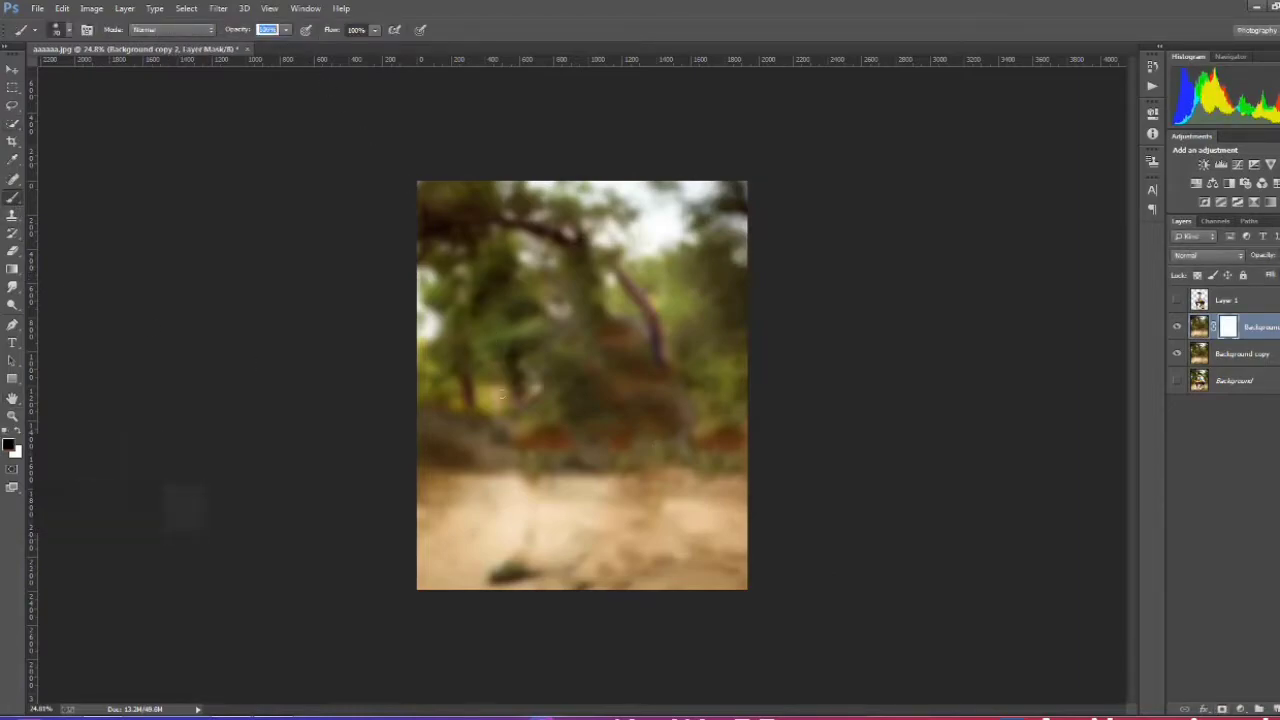
{"action": "left_click_drag", "start_coordinate": [488, 508], "coordinate": [556, 510], "text": "alt"}
{"action": "mouse_move", "coordinate": [450, 560]}
{"action": "left_mouse_down"}
{"action": "mouse_move", "coordinate": [771, 567]}
{"action": "mouse_move", "coordinate": [400, 551]}
{"action": "mouse_move", "coordinate": [688, 565]}
{"action": "left_mouse_up"}
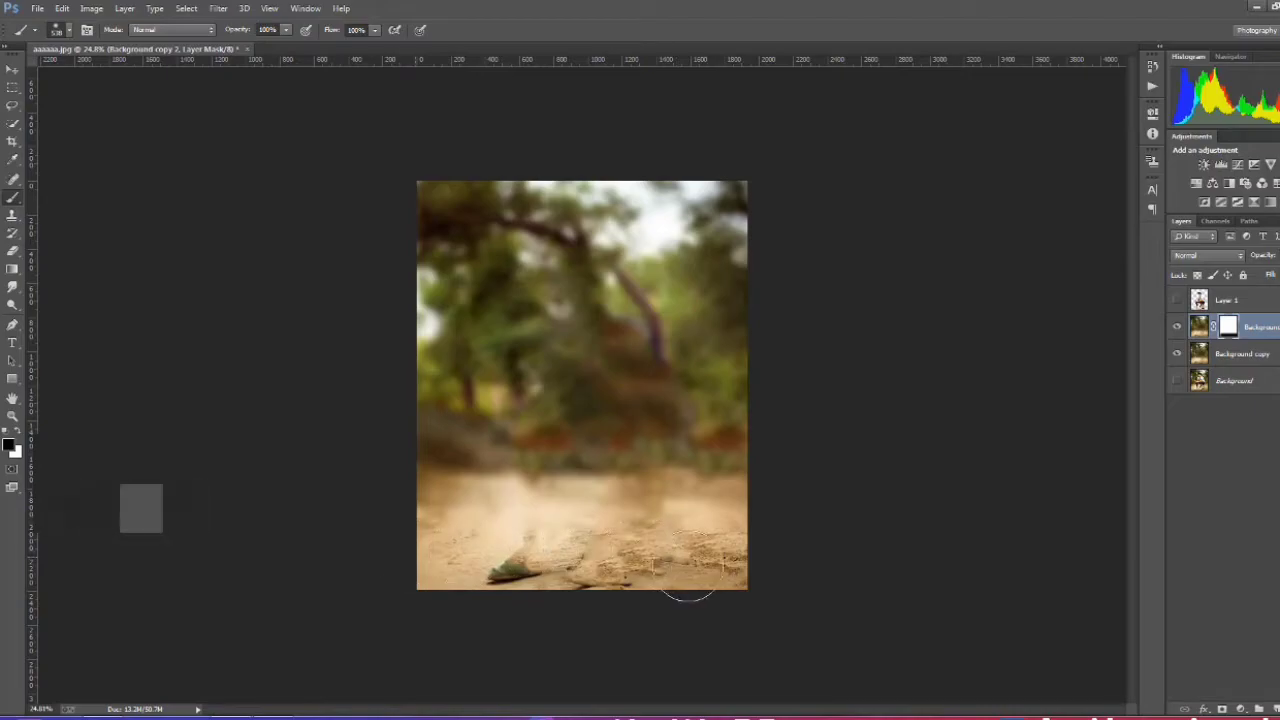
Merge the masked blur layer with the Background copy layer and show the cutout layer again
{"action": "left_click", "coordinate": [12, 71]}
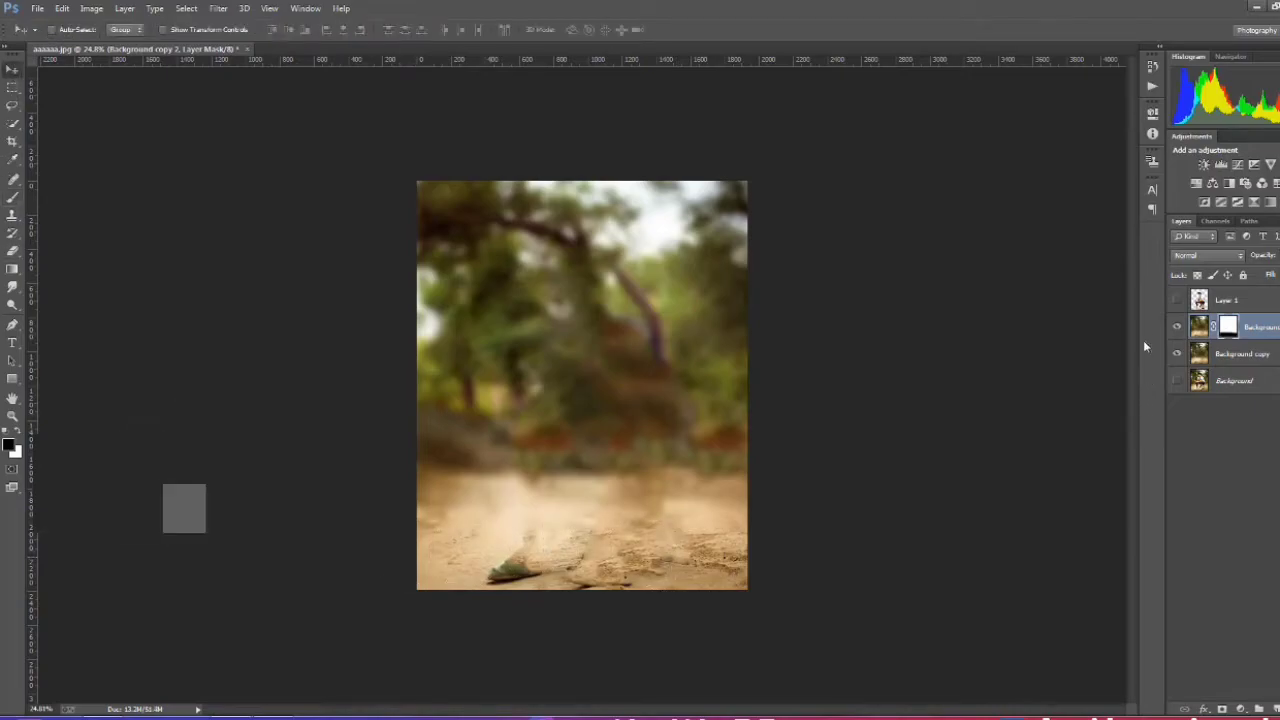
{"action": "right_click", "coordinate": [1235, 357]}
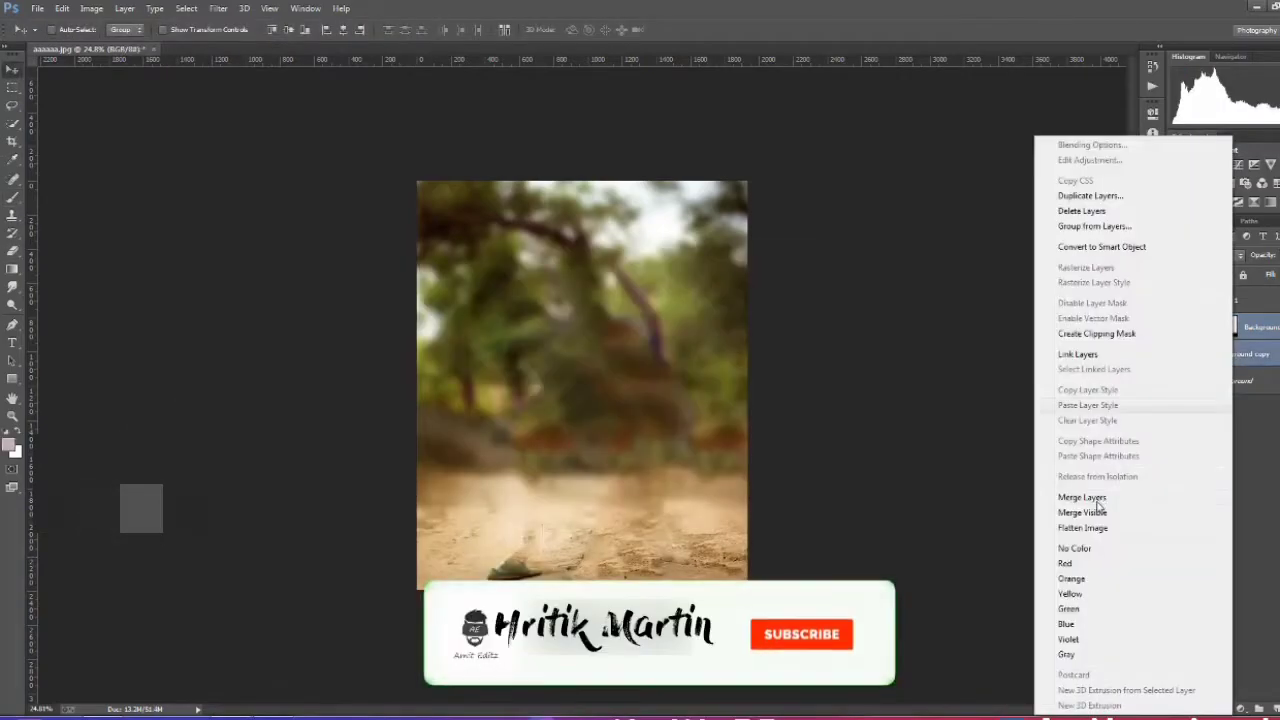
{"action": "left_click", "coordinate": [1099, 498]}
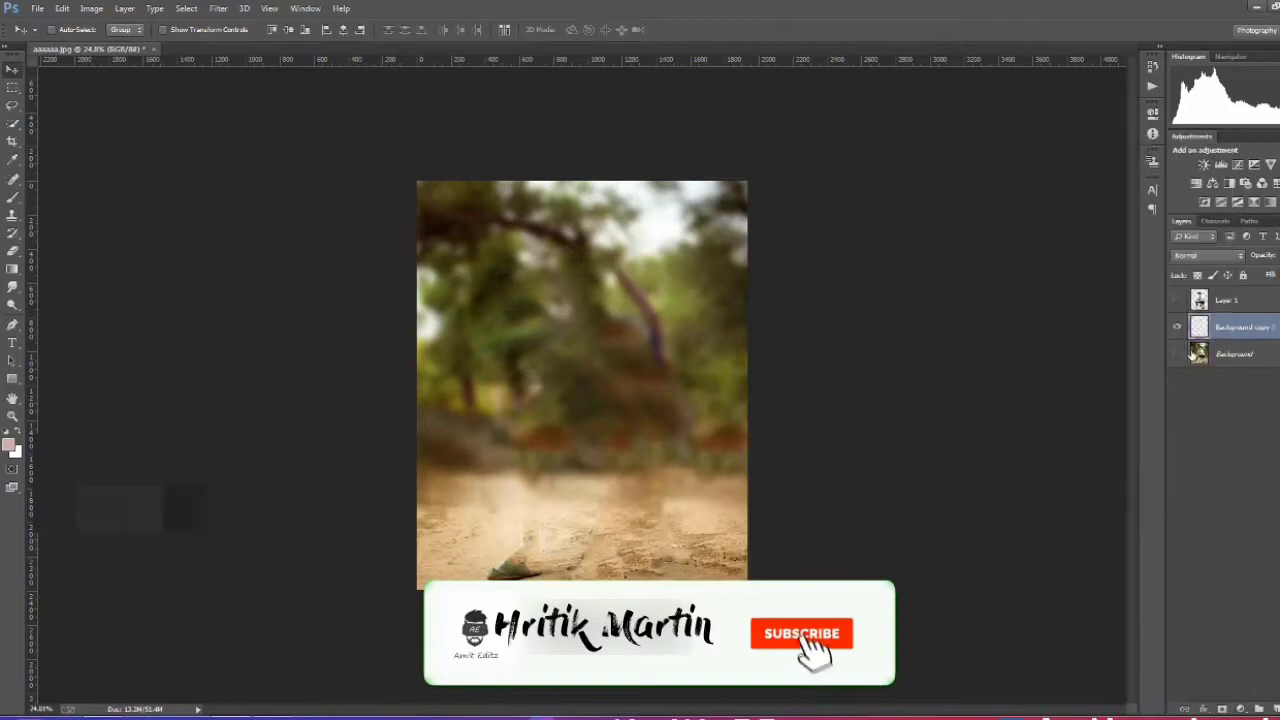
{"action": "left_click", "coordinate": [1178, 300]}
{"action": "scroll", "coordinate": [618, 400], "scroll_direction": "down", "scroll_amount": 3}
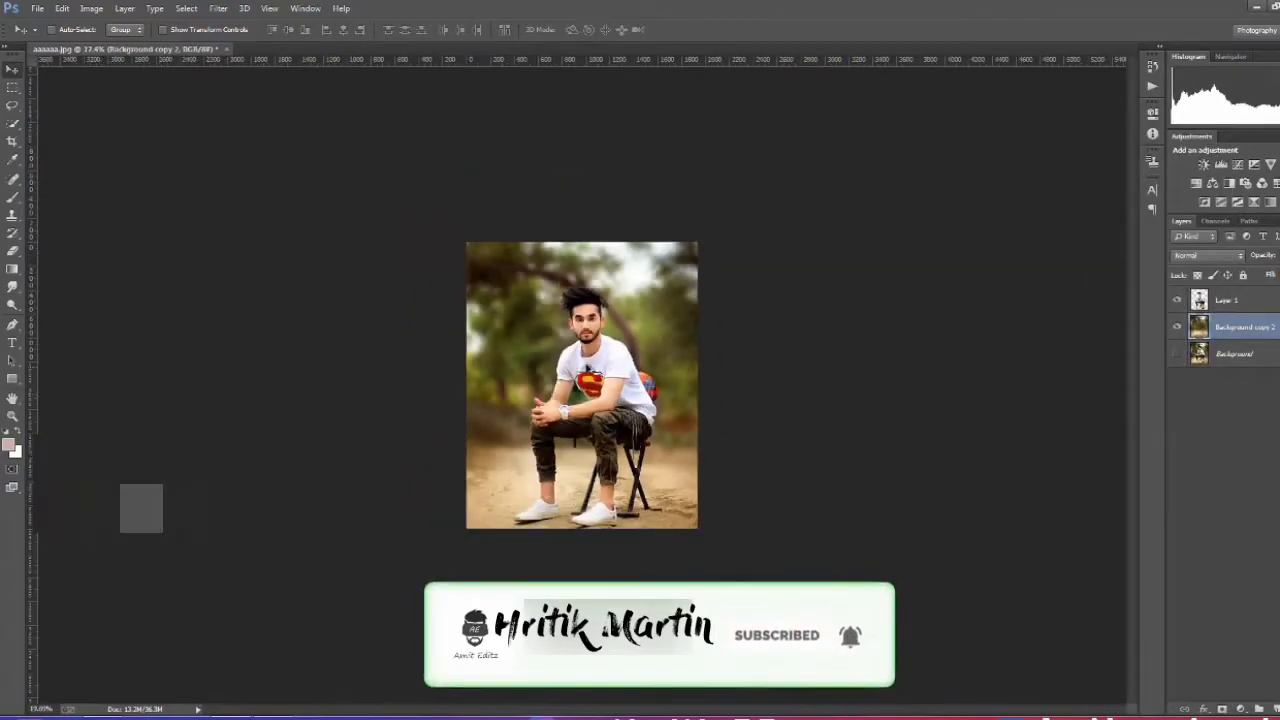
Make Layer 1 active and set up the Smudge tool with a dotted brush tip at 67% strength for the hair
{"action": "scroll", "coordinate": [582, 385], "scroll_direction": "up", "scroll_amount": 4}
{"action": "scroll", "coordinate": [584, 237], "scroll_direction": "up", "scroll_amount": 5}
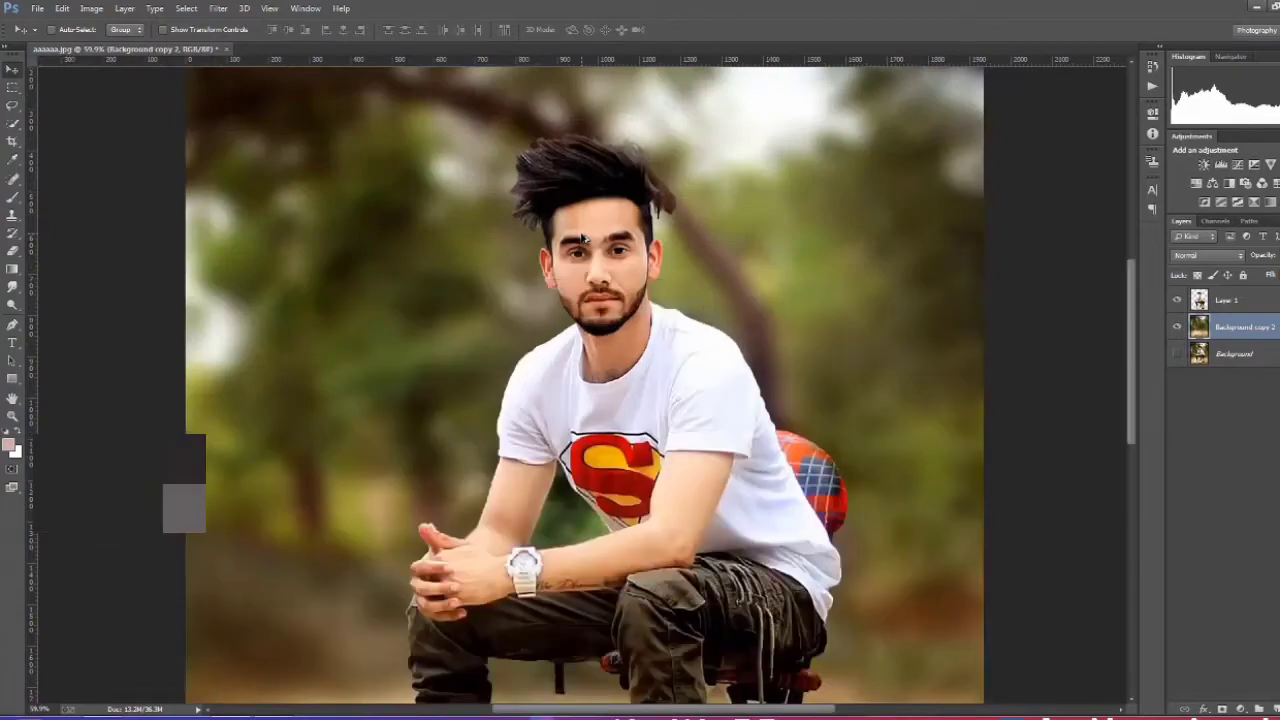
{"action": "scroll", "coordinate": [592, 245], "scroll_direction": "up", "scroll_amount": 3}
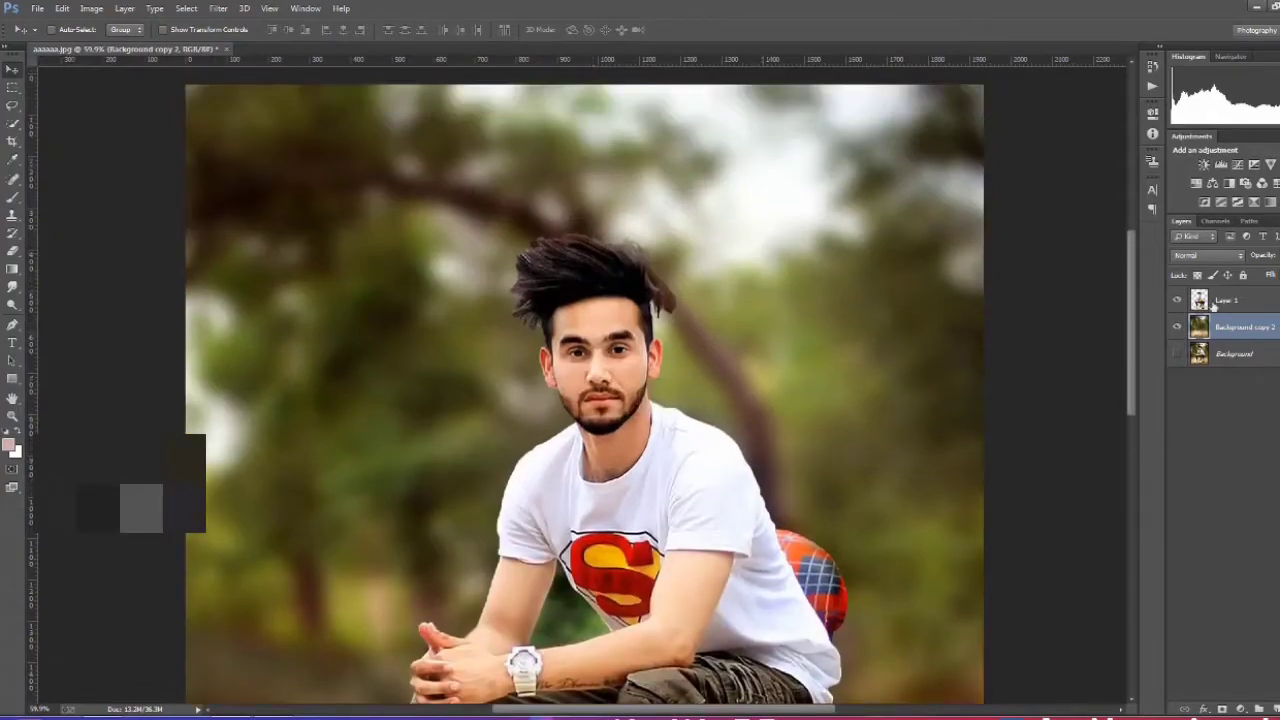
{"action": "left_click", "coordinate": [628, 272]}
{"action": "scroll", "coordinate": [628, 272], "scroll_direction": "up", "scroll_amount": 4}
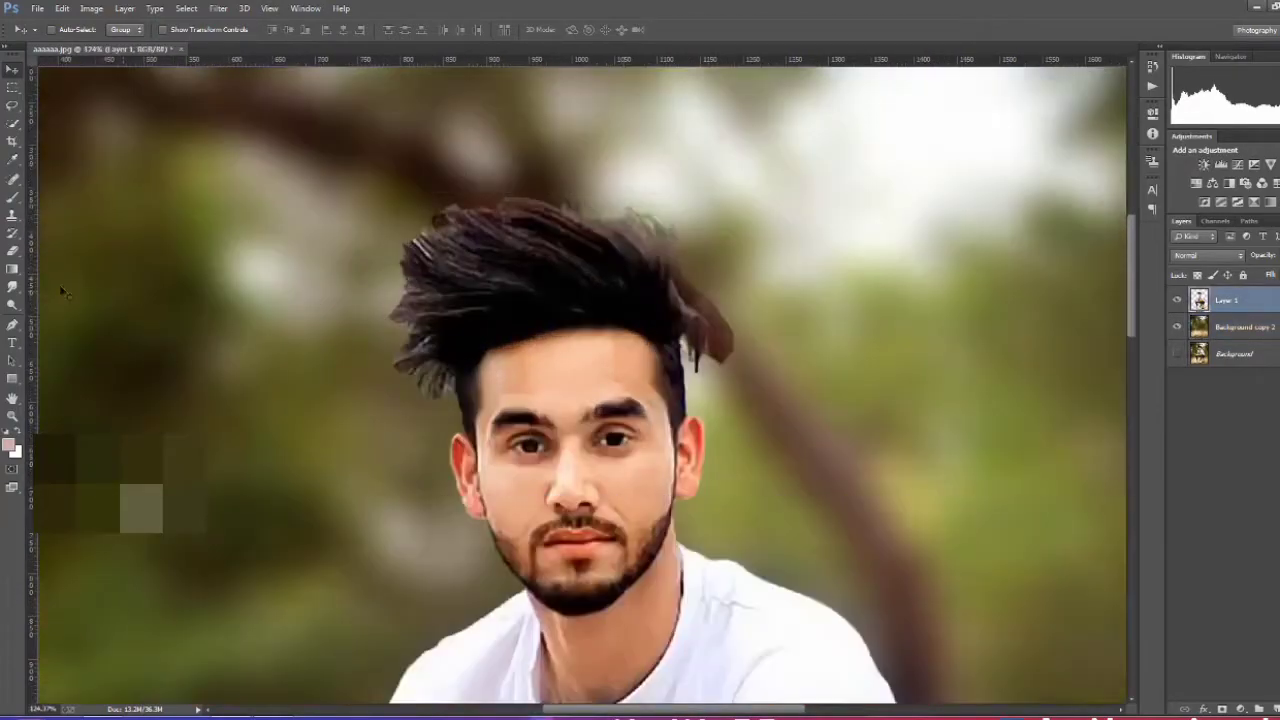
{"action": "left_click", "coordinate": [10, 250]}
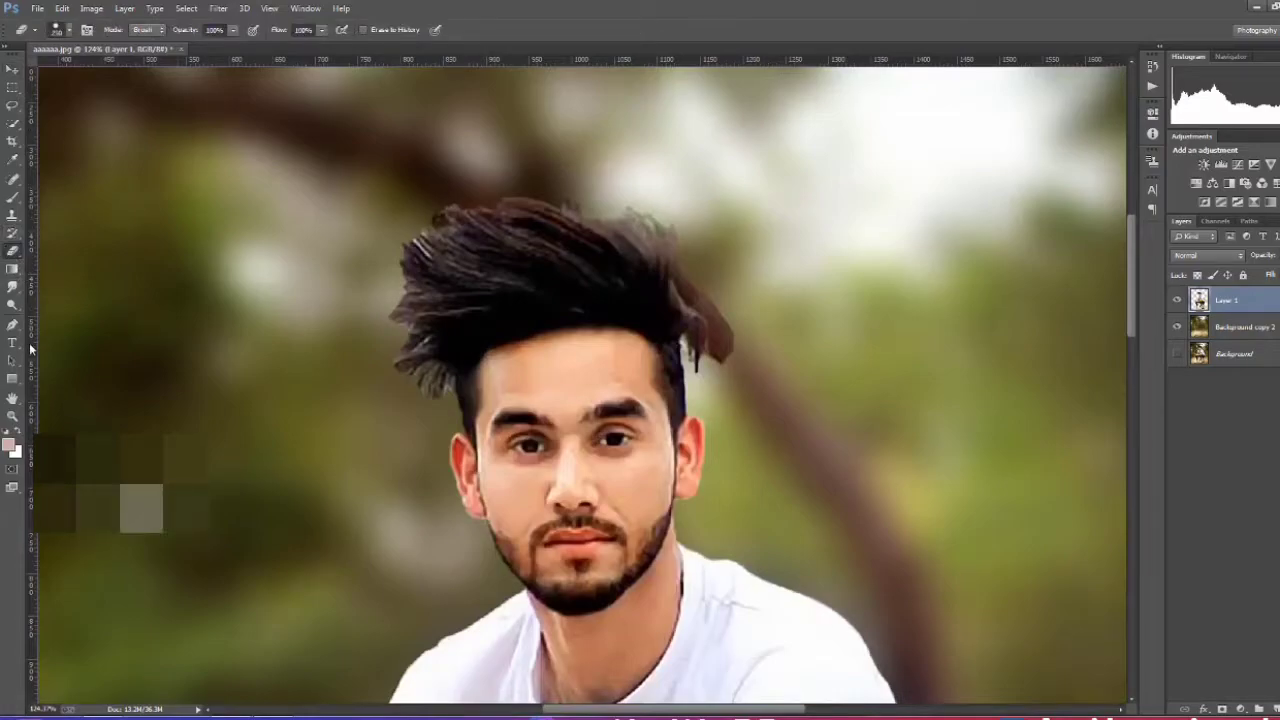
{"action": "left_click", "coordinate": [13, 293]}
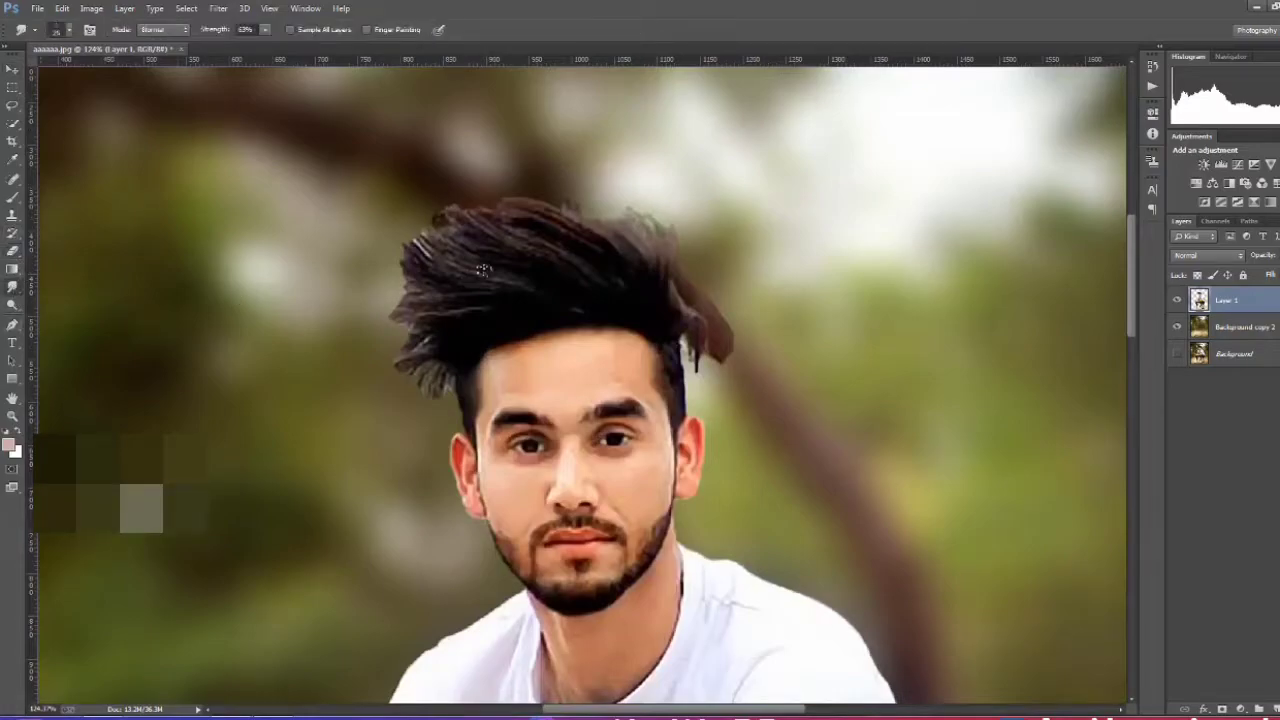
{"action": "right_click", "coordinate": [550, 238]}
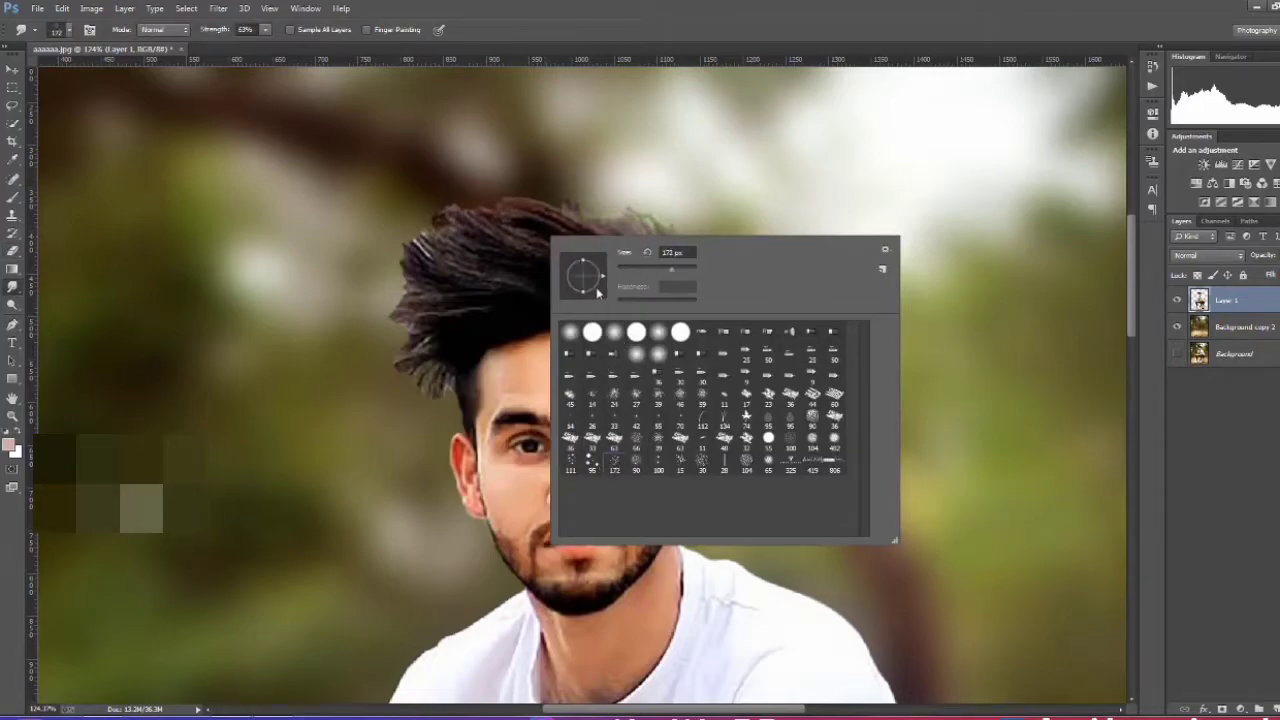
{"action": "mouse_move", "coordinate": [478, 249]}
{"action": "left_mouse_down"}
{"action": "mouse_move", "coordinate": [409, 251]}
{"action": "mouse_move", "coordinate": [441, 250]}
{"action": "left_mouse_up"}
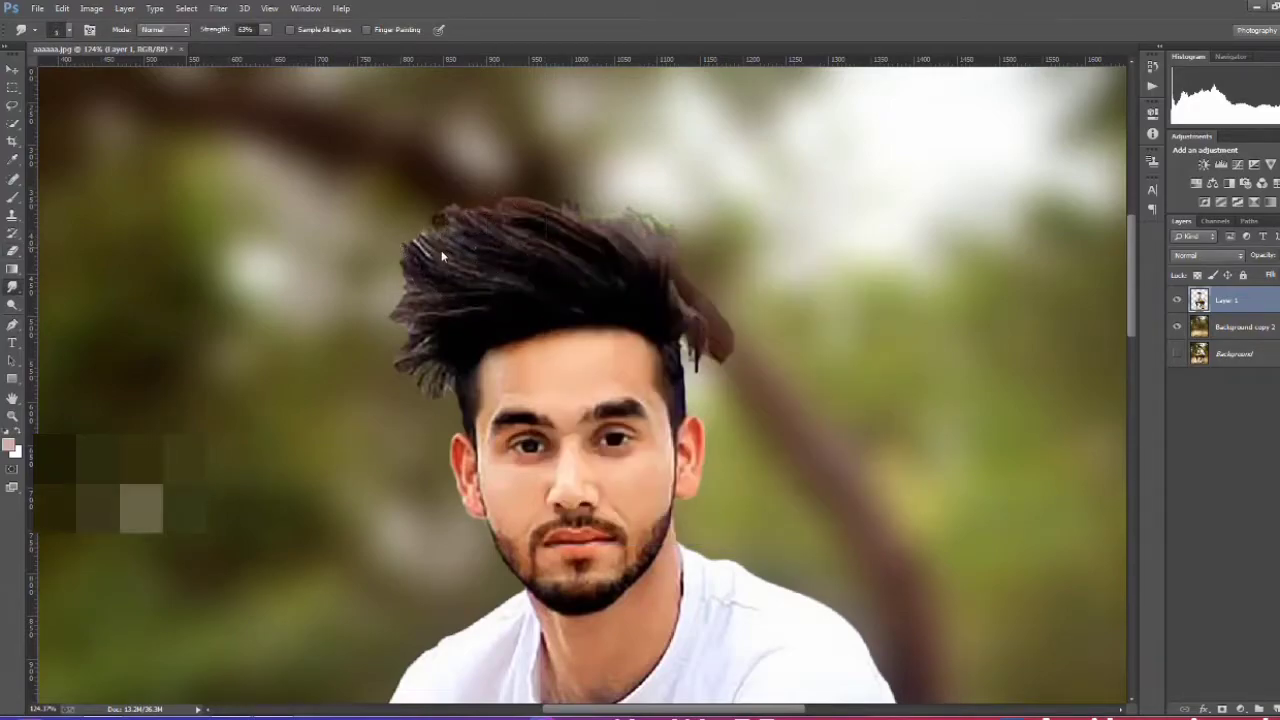
{"action": "left_click", "coordinate": [244, 30]}
{"action": "type", "text": "67"}
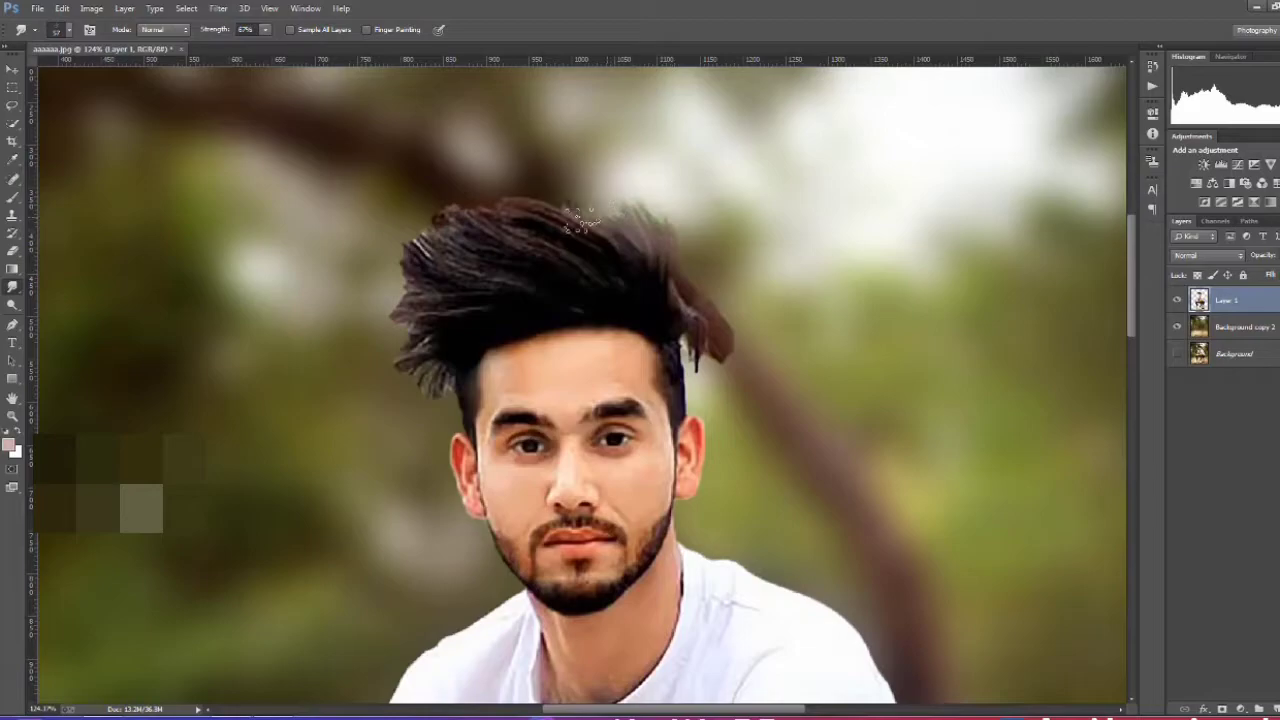
Smudge the man's hair edges outward along the top and sides to form soft, natural strands
{"action": "left_click_drag", "start_coordinate": [530, 234], "coordinate": [482, 209]}
{"action": "left_click_drag", "start_coordinate": [439, 246], "coordinate": [423, 213]}
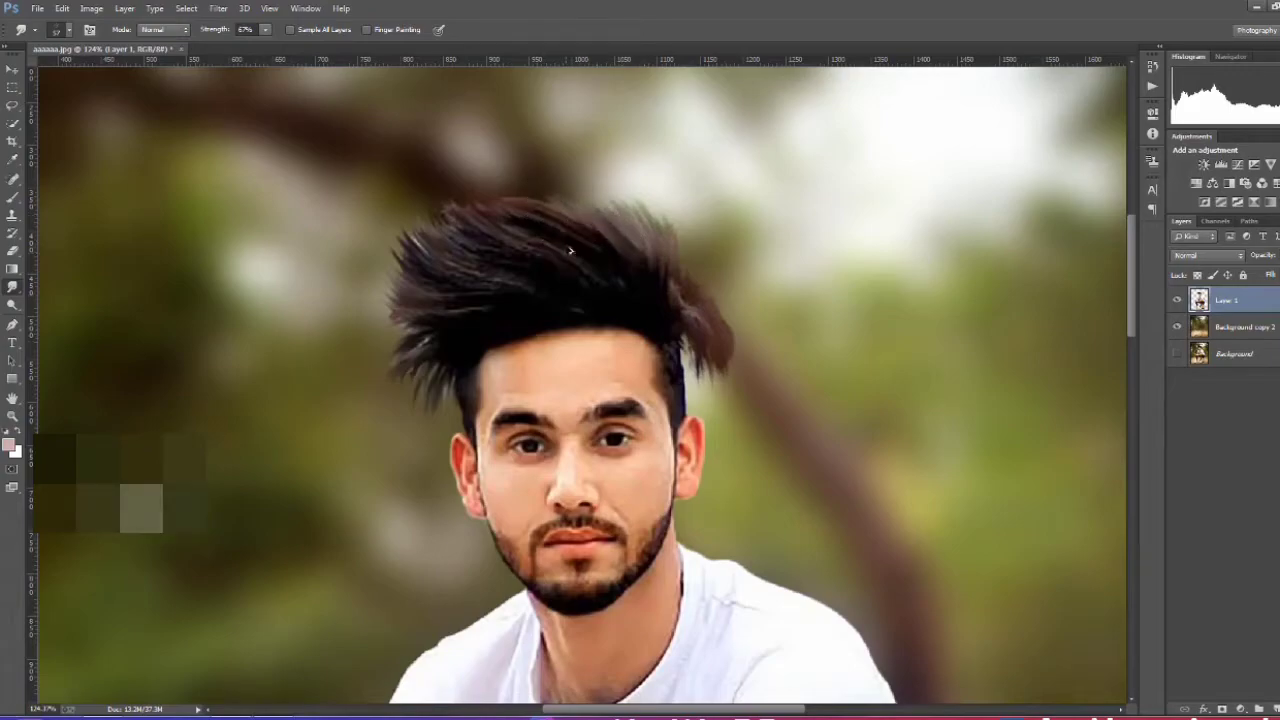
{"action": "scroll", "coordinate": [571, 251], "scroll_direction": "down", "scroll_amount": 9}
{"action": "scroll", "coordinate": [603, 262], "scroll_direction": "up", "scroll_amount": 2}
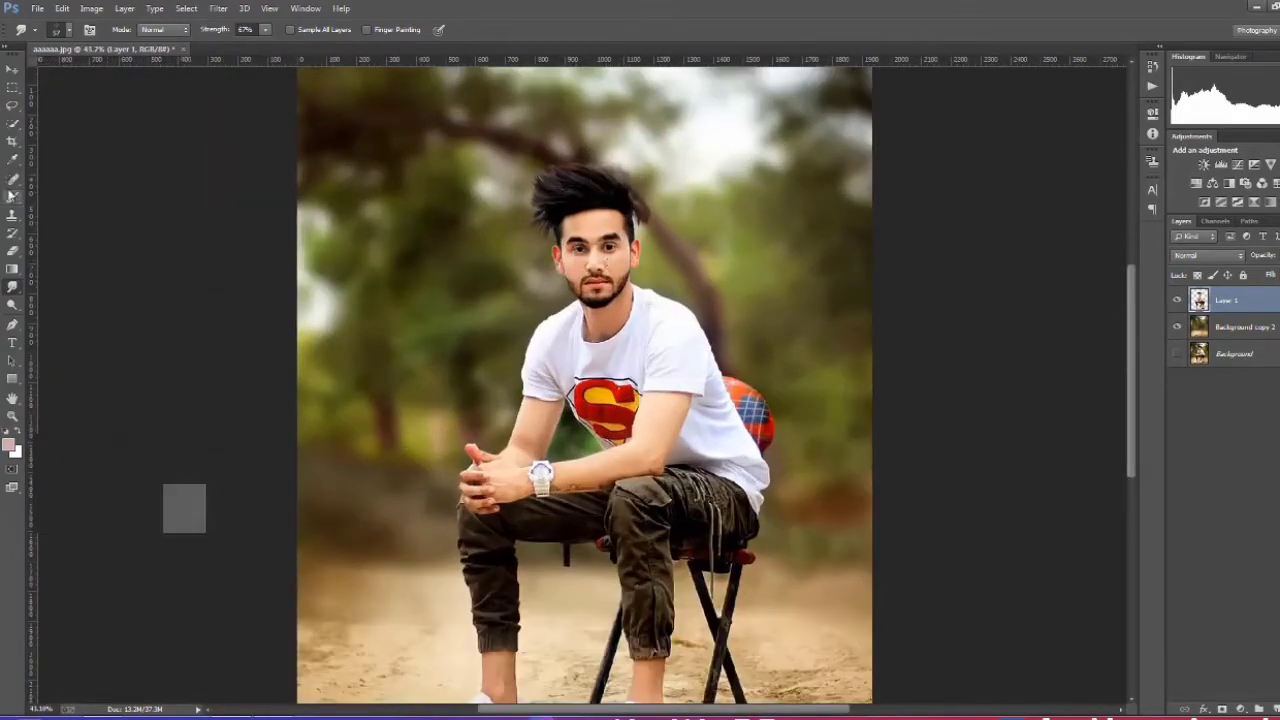
Set up the Smudge tool with a small round brush tip at 10% strength for smoothing the man's skin
{"action": "left_click", "coordinate": [12, 196]}
{"action": "left_click", "coordinate": [14, 287]}
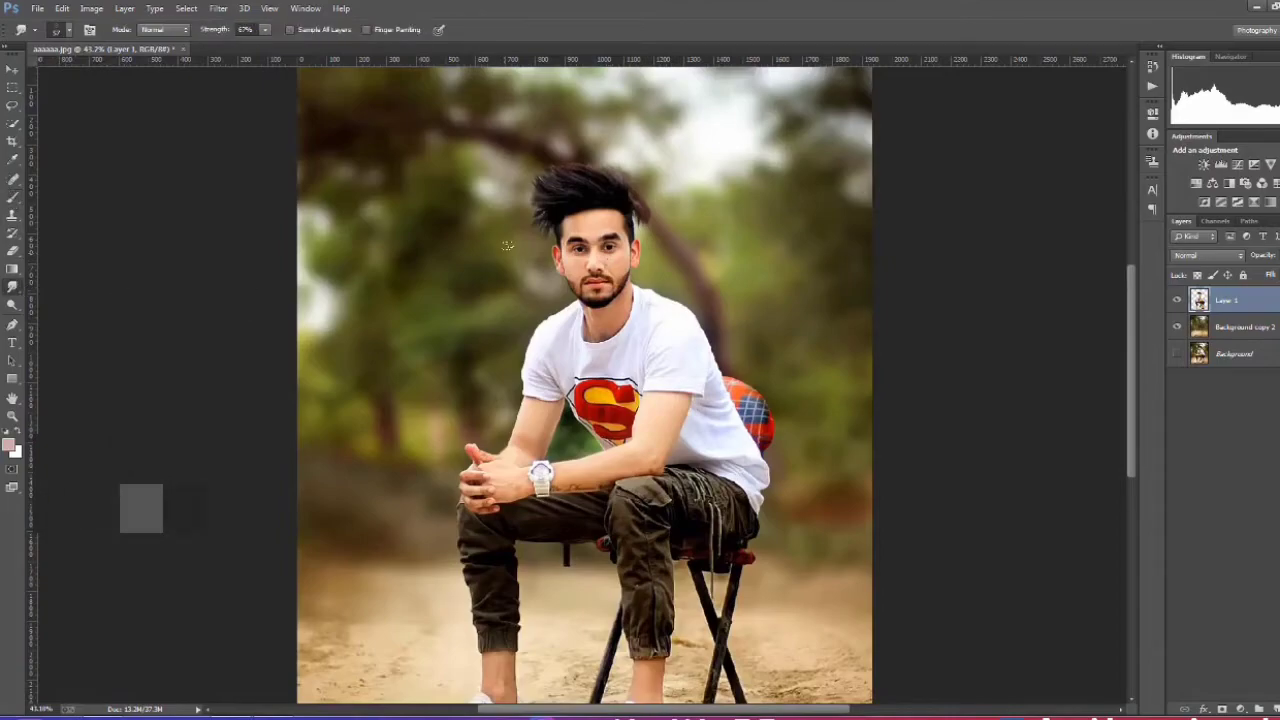
{"action": "right_click", "coordinate": [508, 245]}
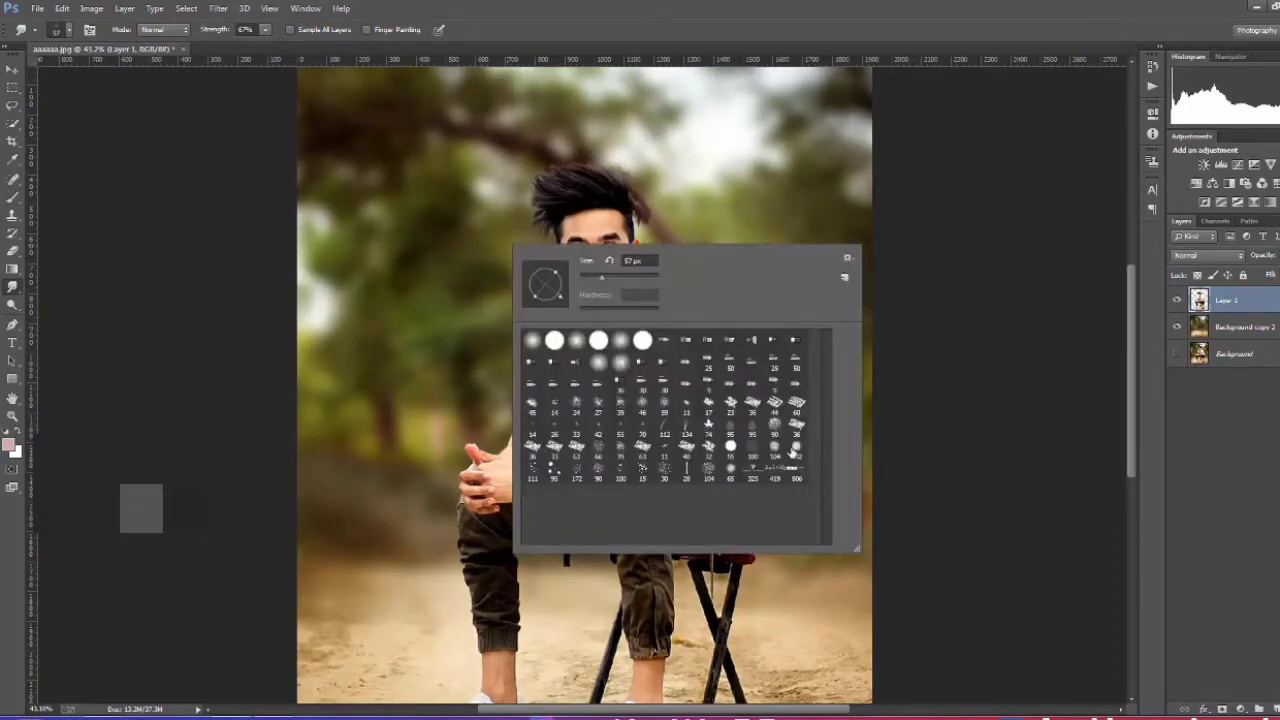
{"action": "left_click", "coordinate": [412, 250]}
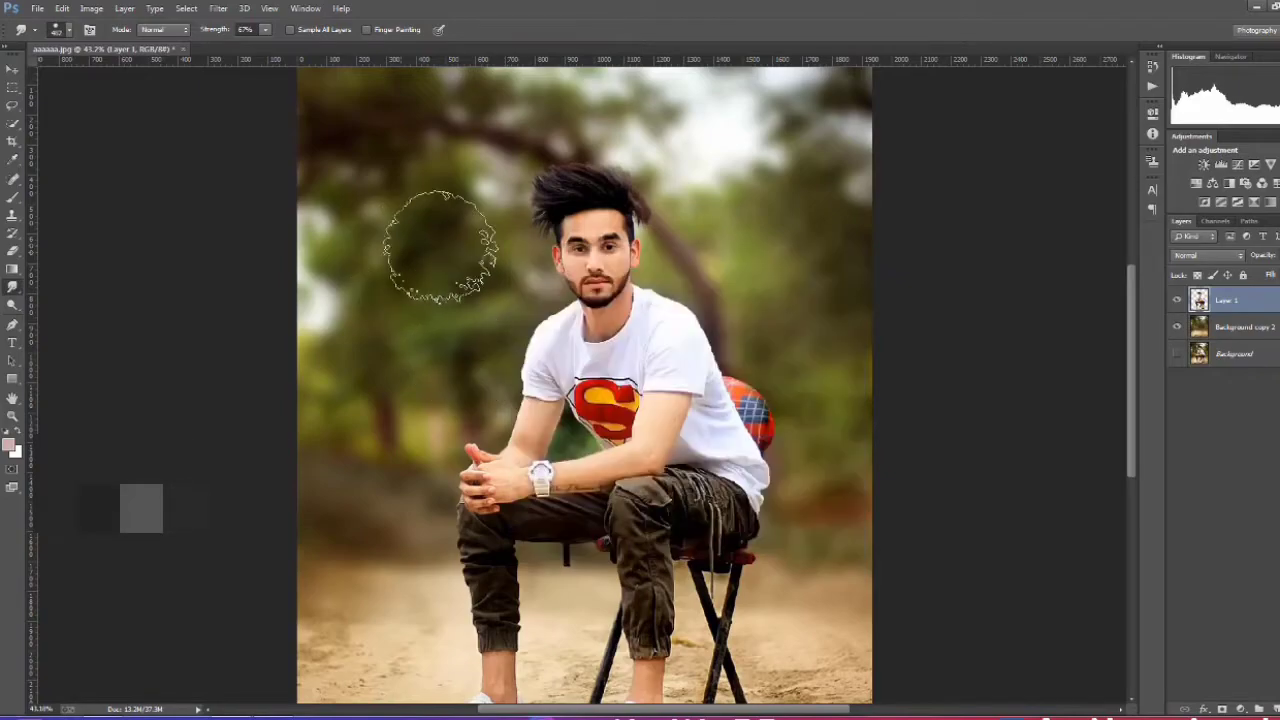
{"action": "left_click_drag", "start_coordinate": [568, 262], "coordinate": [544, 252]}
{"action": "scroll", "coordinate": [597, 232], "scroll_direction": "up", "scroll_amount": 4}
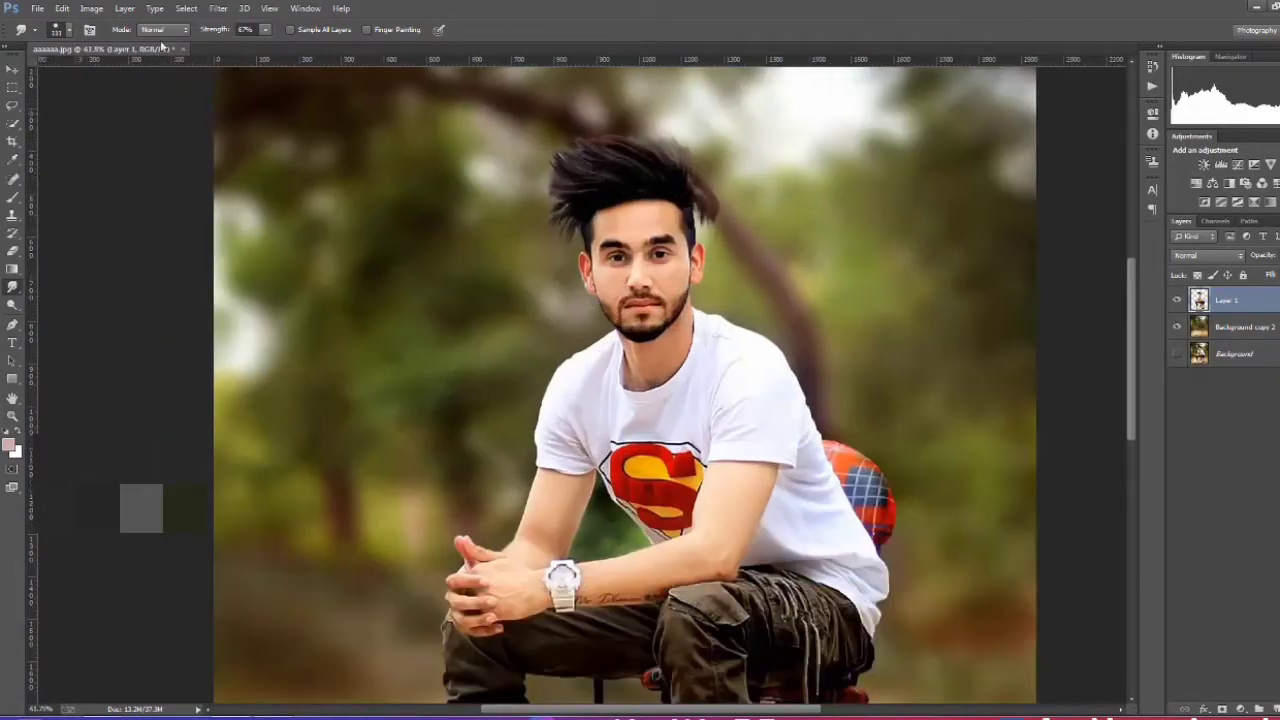
{"action": "left_click_drag", "start_coordinate": [252, 31], "coordinate": [209, 96]}
{"action": "scroll", "coordinate": [645, 226], "scroll_direction": "up", "scroll_amount": 5}
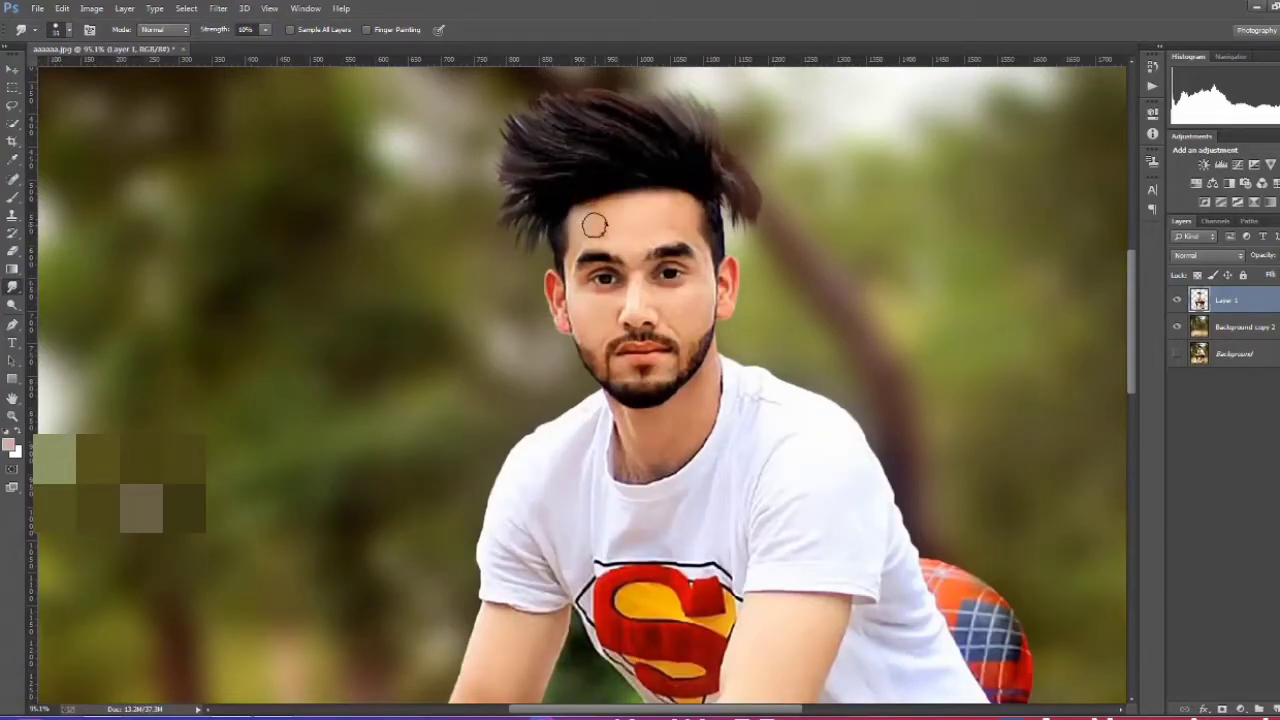
Duplicate Layer 1 and smudge the skin of the man's face, ears, arms and hands smooth on the copy
{"action": "key", "text": "ctrl+j"}
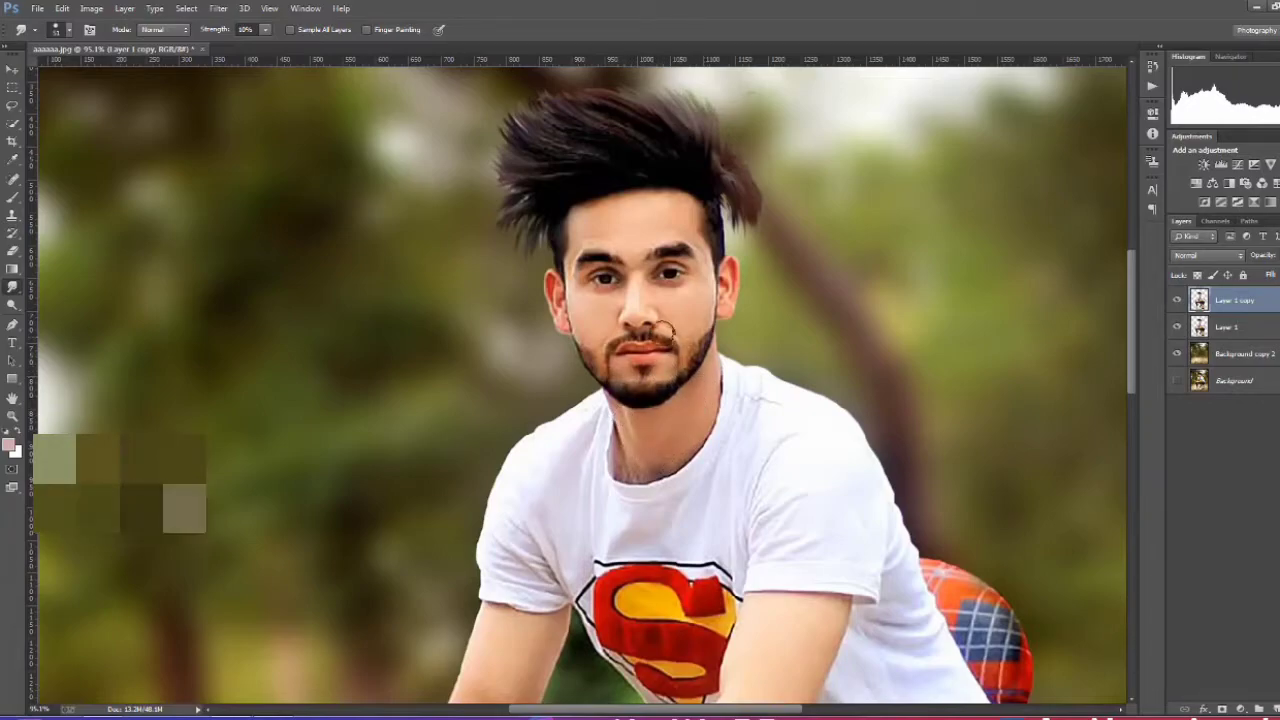
{"action": "scroll", "coordinate": [586, 251], "scroll_direction": "down", "scroll_amount": 2}
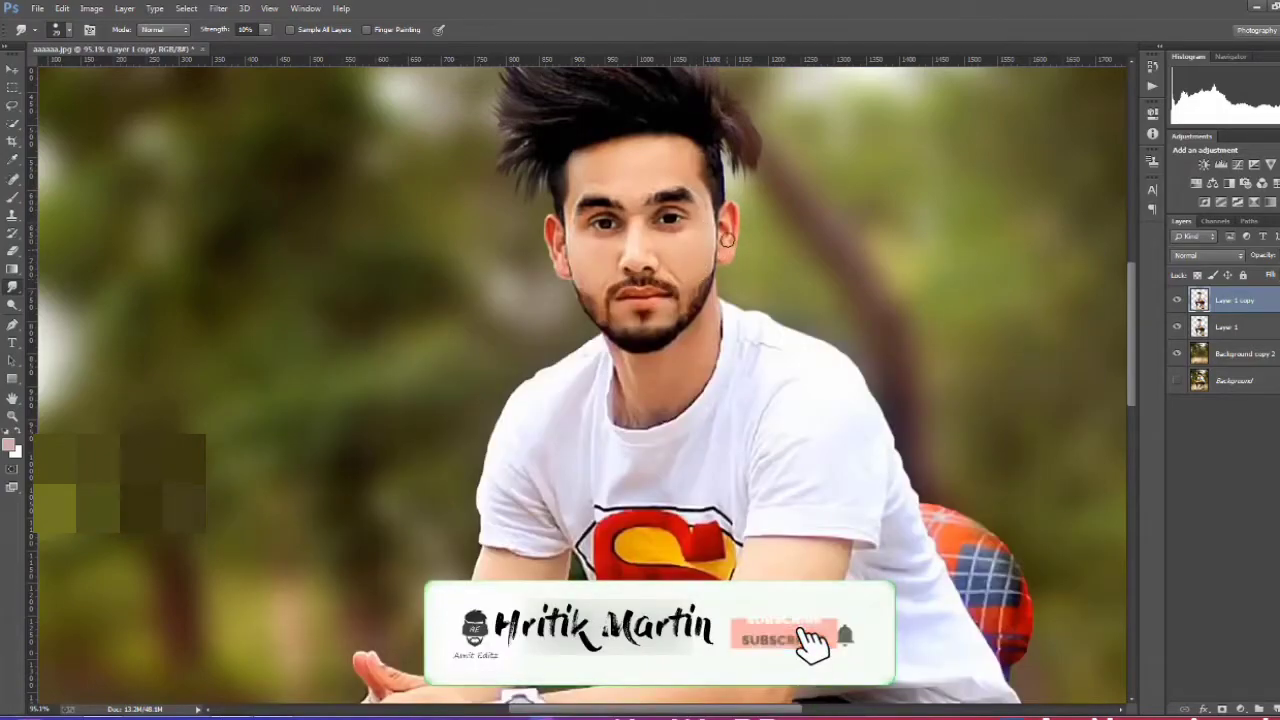
{"action": "scroll", "coordinate": [673, 376], "scroll_direction": "down", "scroll_amount": 5}
{"action": "scroll", "coordinate": [673, 375], "scroll_direction": "down", "scroll_amount": 3}
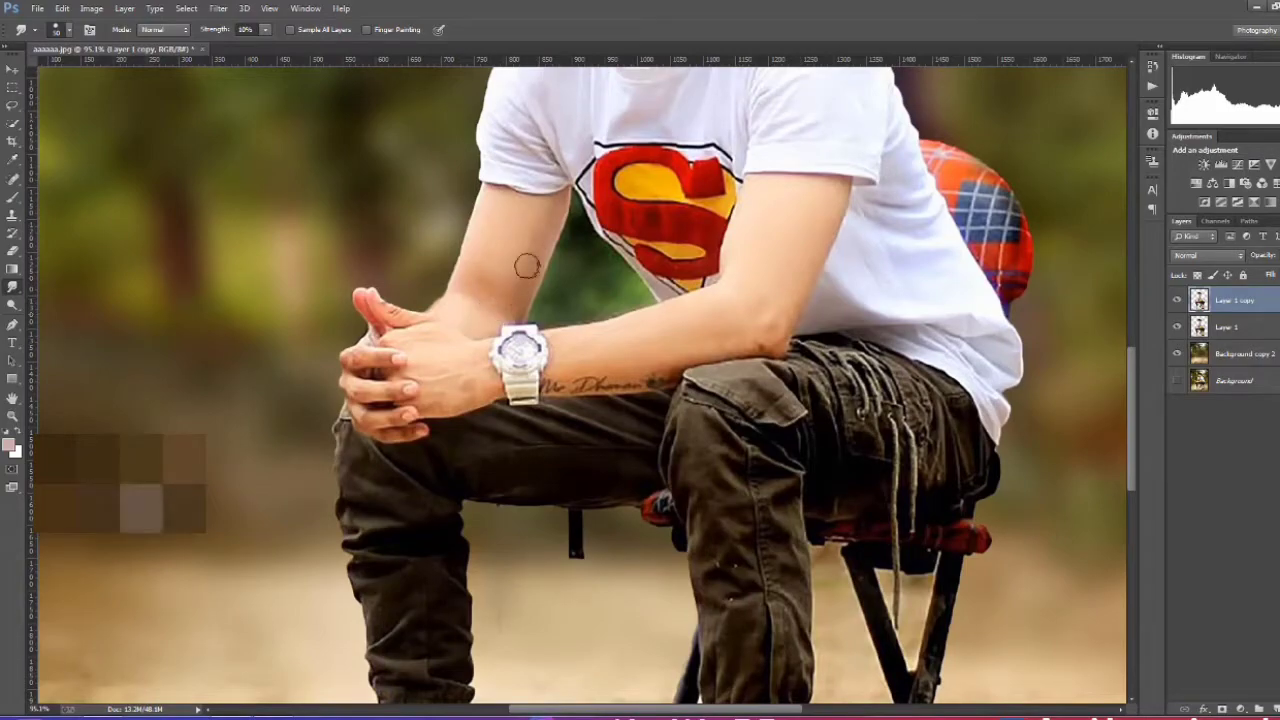
{"action": "scroll", "coordinate": [572, 285], "scroll_direction": "up", "scroll_amount": 2}
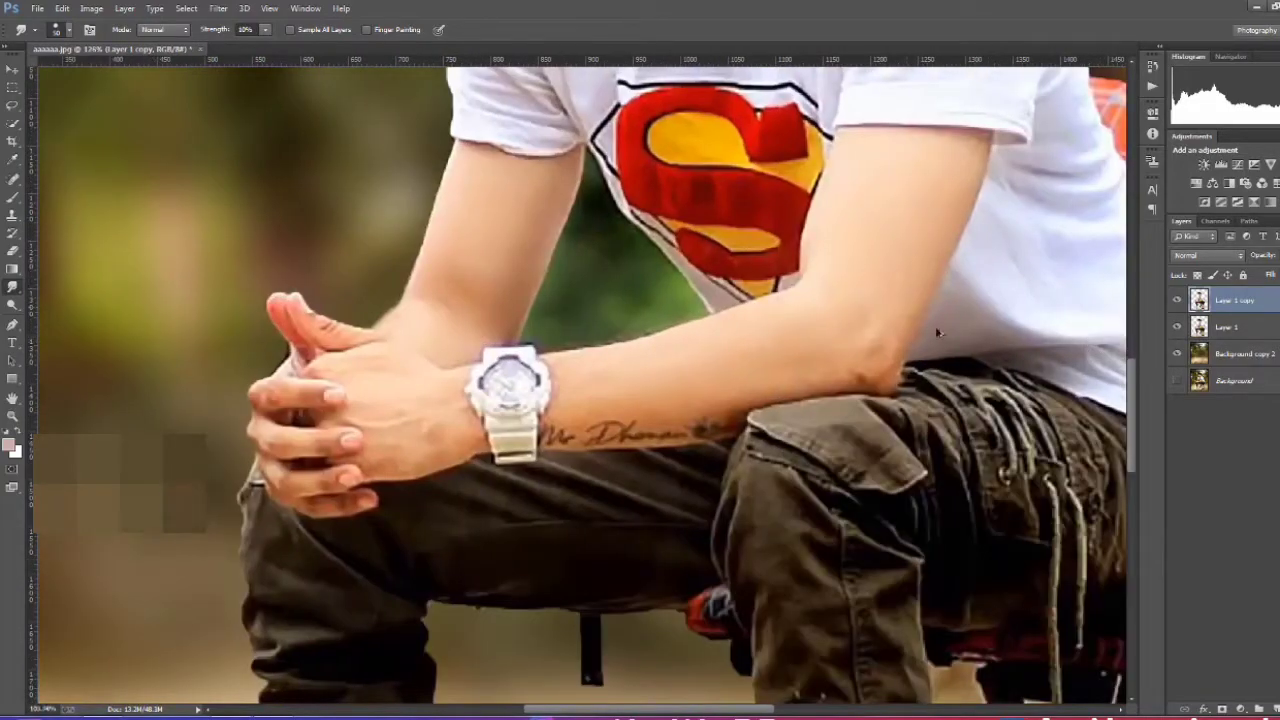
{"action": "scroll", "coordinate": [1031, 322], "scroll_direction": "down", "scroll_amount": 4}
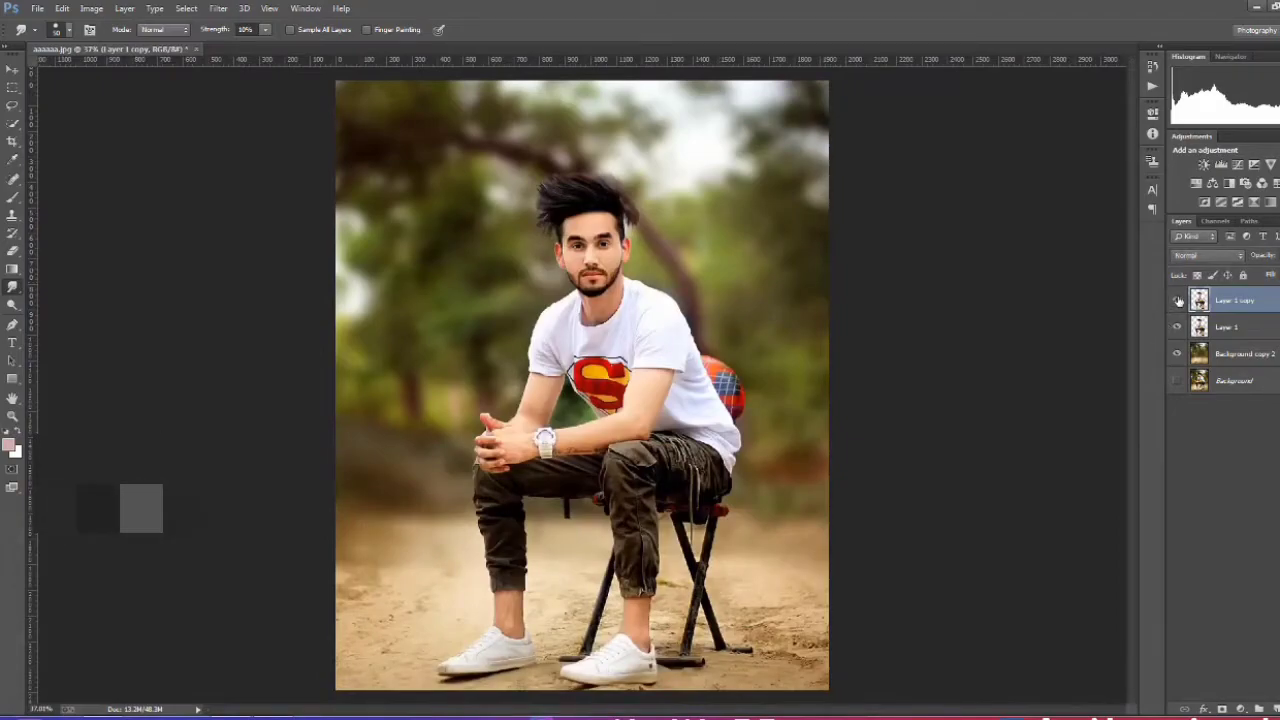
Merge the smoothed Layer 1 copy with Layer 1
{"action": "left_click", "coordinate": [1226, 328], "text": "ctrl"}
{"action": "right_click", "coordinate": [1226, 328]}
{"action": "left_click", "coordinate": [1066, 497]}
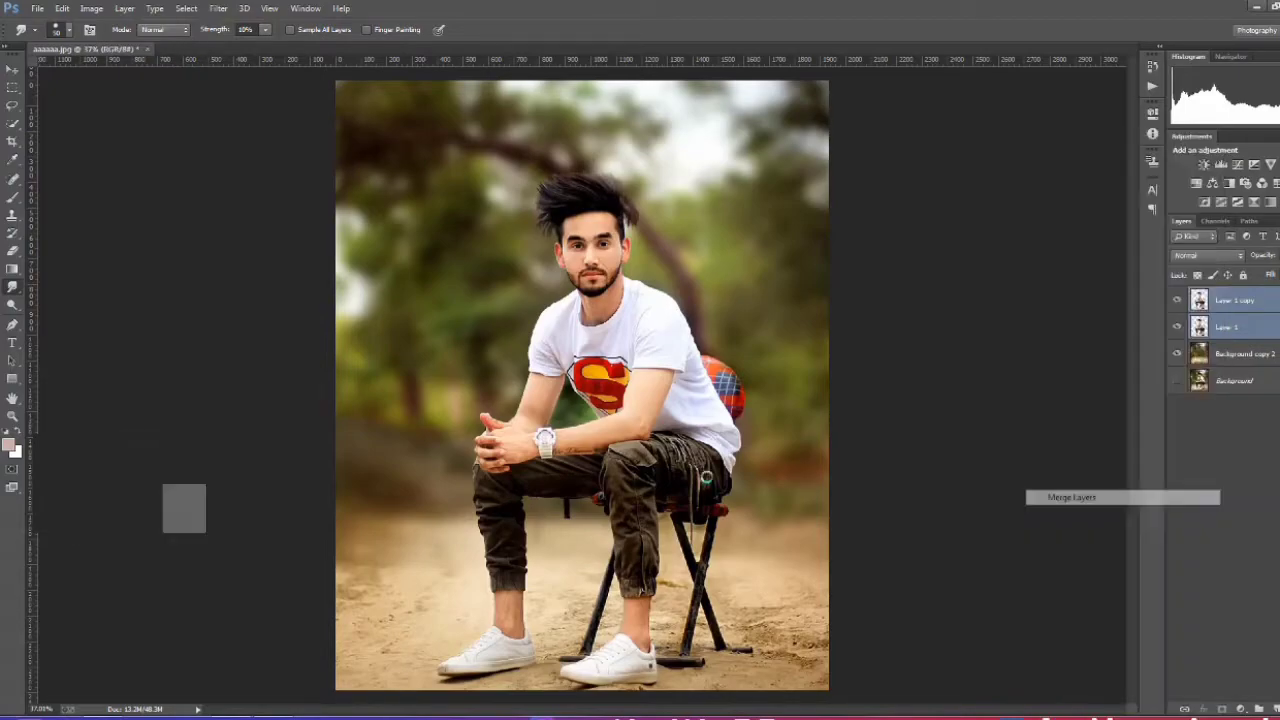
Outline the green gap between the man's arm and shirt with the Pen tool, convert it to a selection, delete its contents and deselect
{"action": "scroll", "coordinate": [567, 461], "scroll_direction": "up", "scroll_amount": 5}
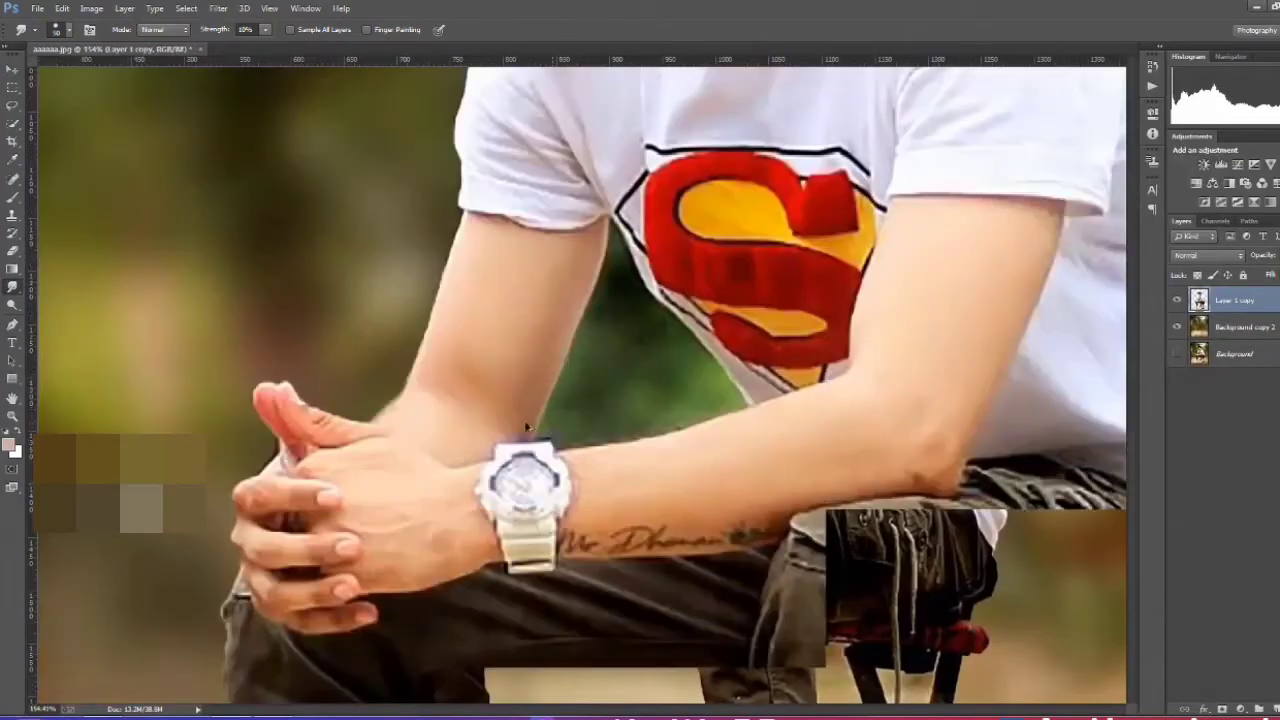
{"action": "key", "text": "p"}
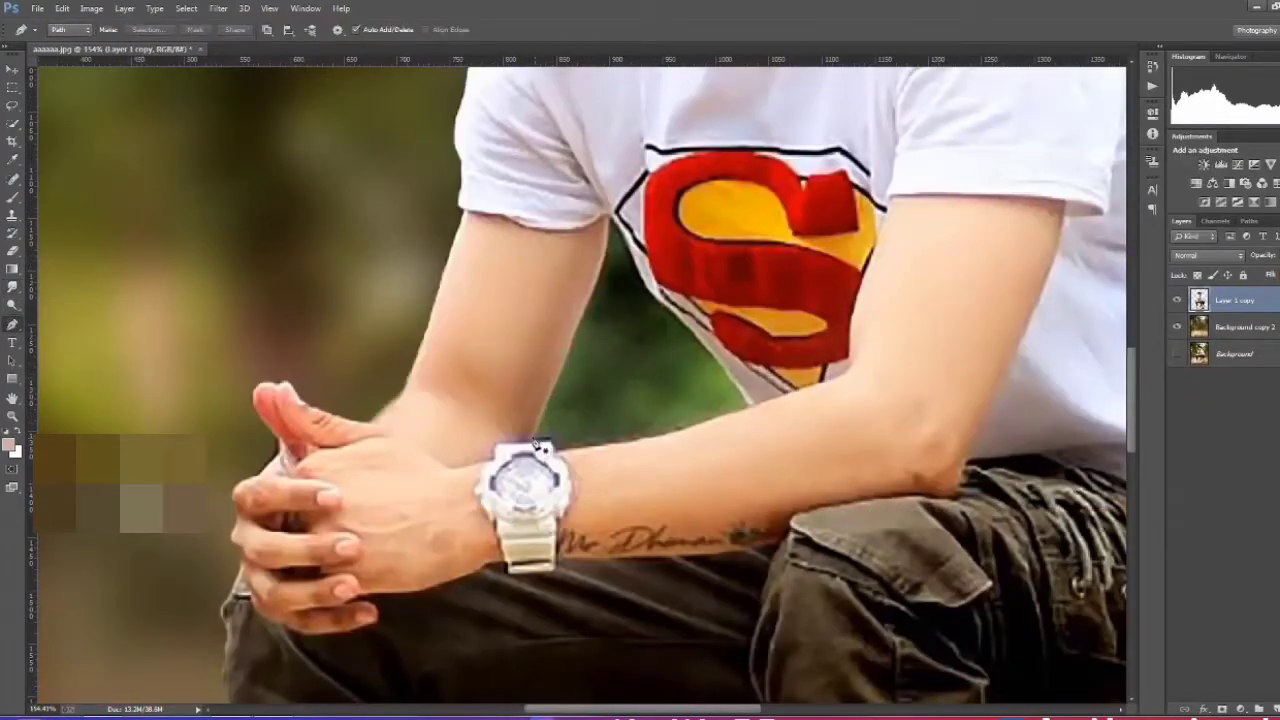
{"action": "left_click_drag", "start_coordinate": [571, 341], "coordinate": [581, 317]}
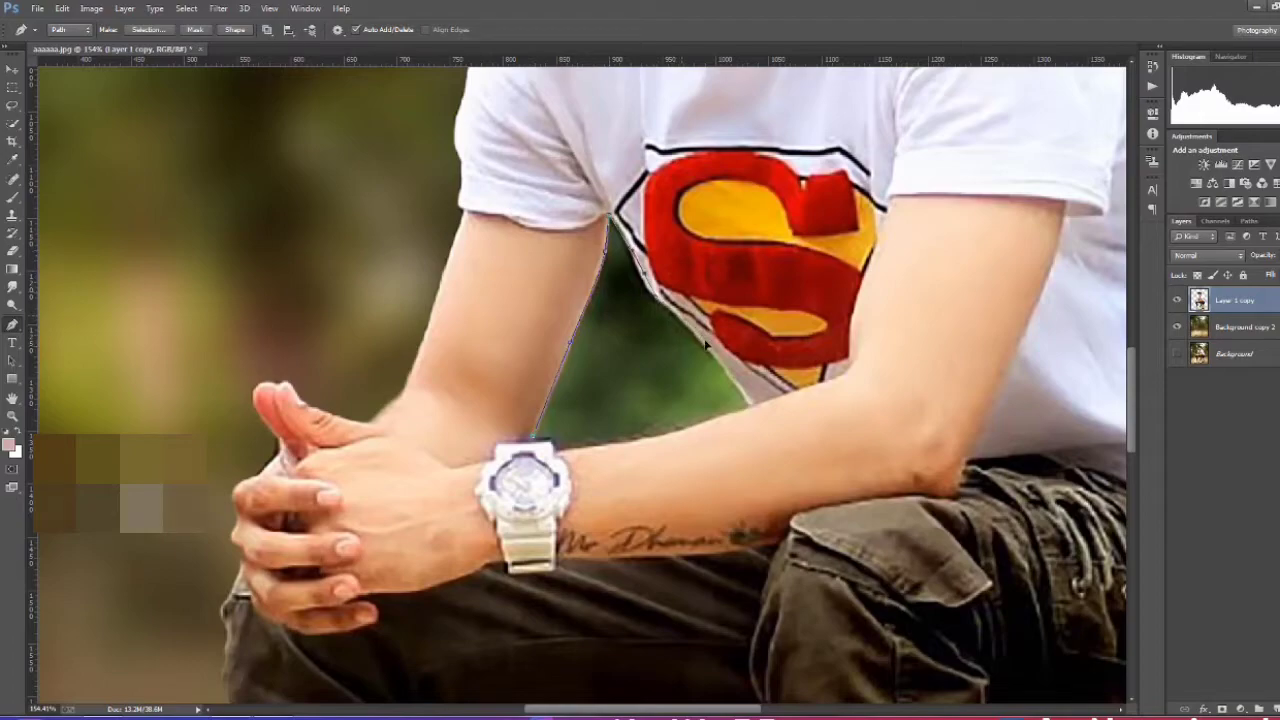
{"action": "left_click_drag", "start_coordinate": [704, 339], "coordinate": [706, 342]}
{"action": "left_click", "coordinate": [642, 442]}
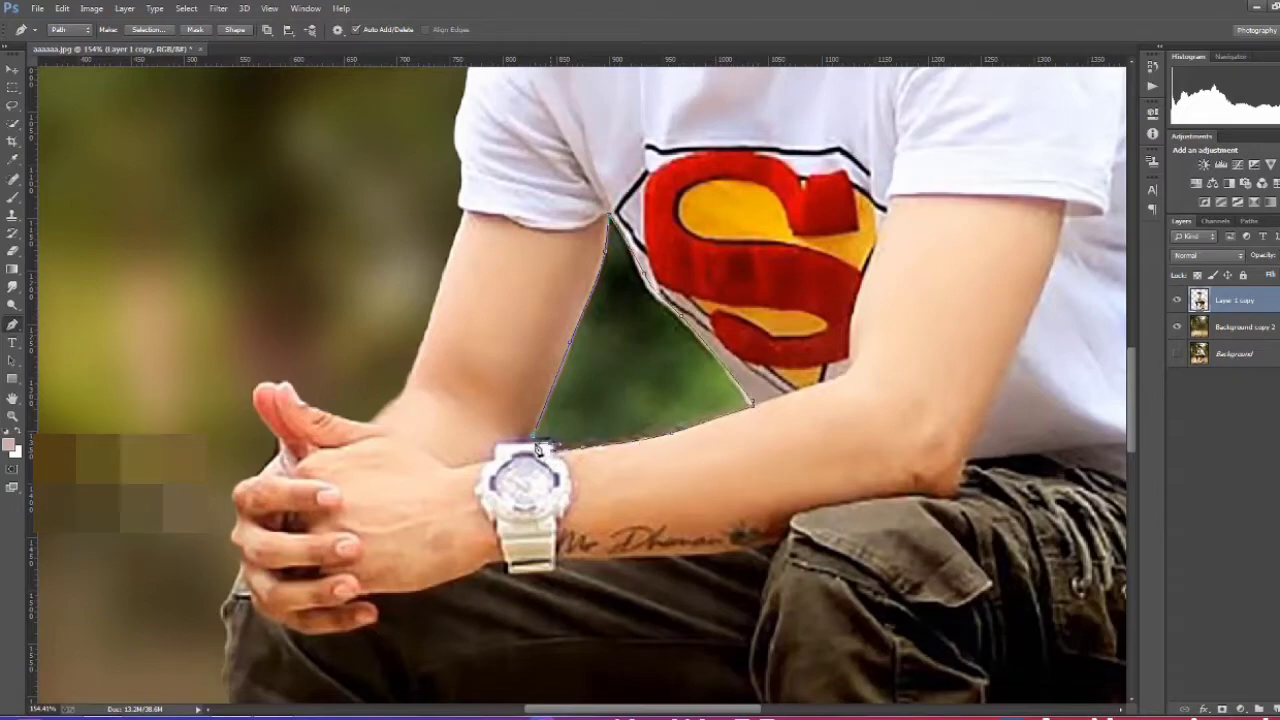
{"action": "right_click", "coordinate": [596, 353]}
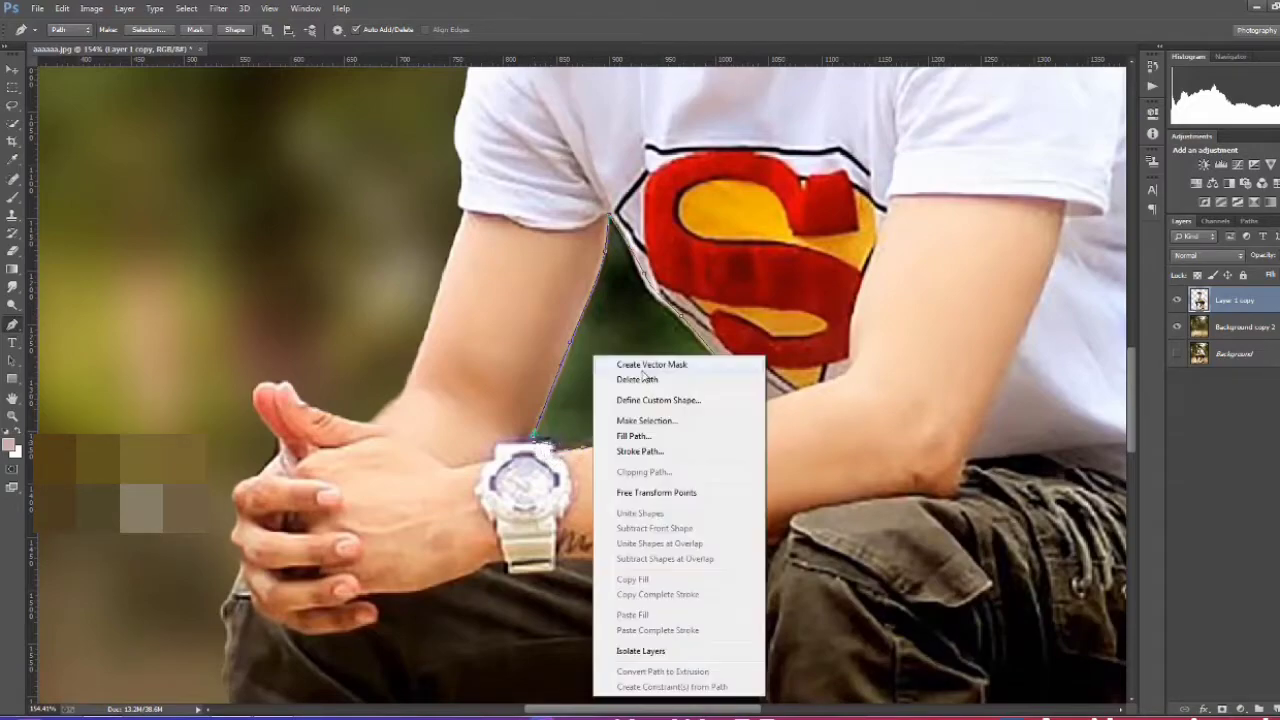
{"action": "left_click", "coordinate": [658, 422]}
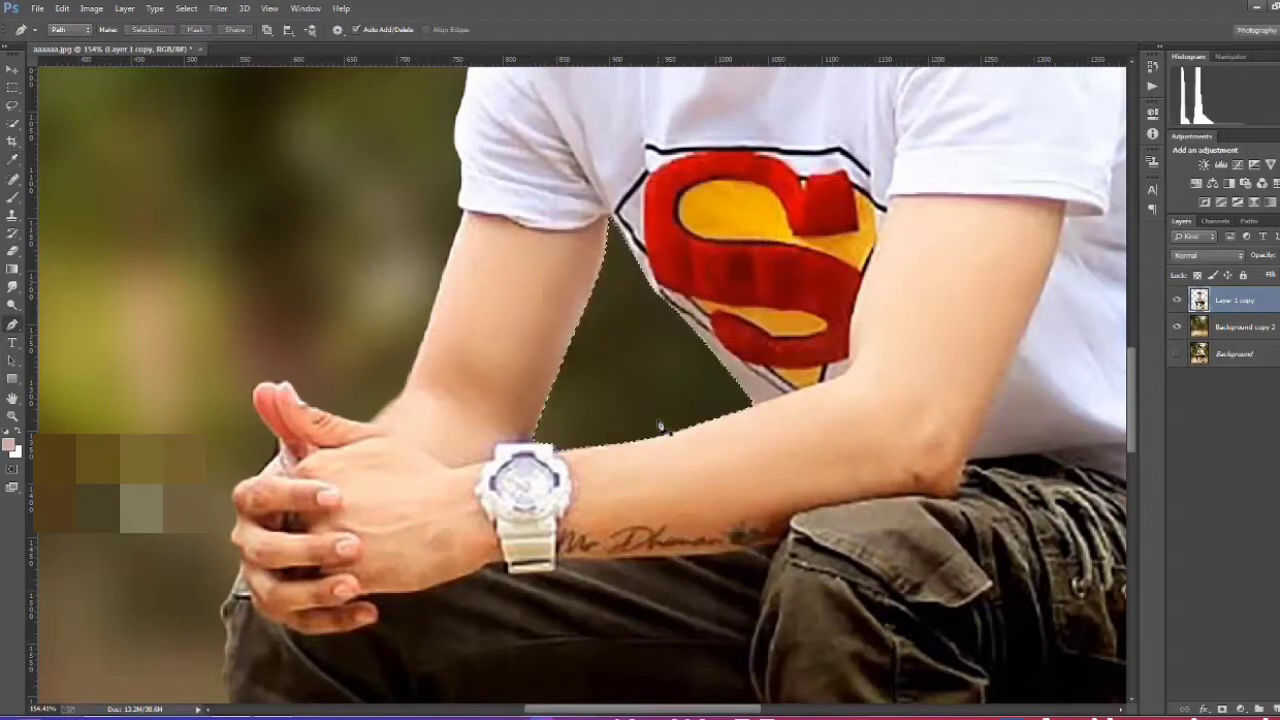
{"action": "scroll", "coordinate": [660, 425], "scroll_direction": "down", "scroll_amount": 8}
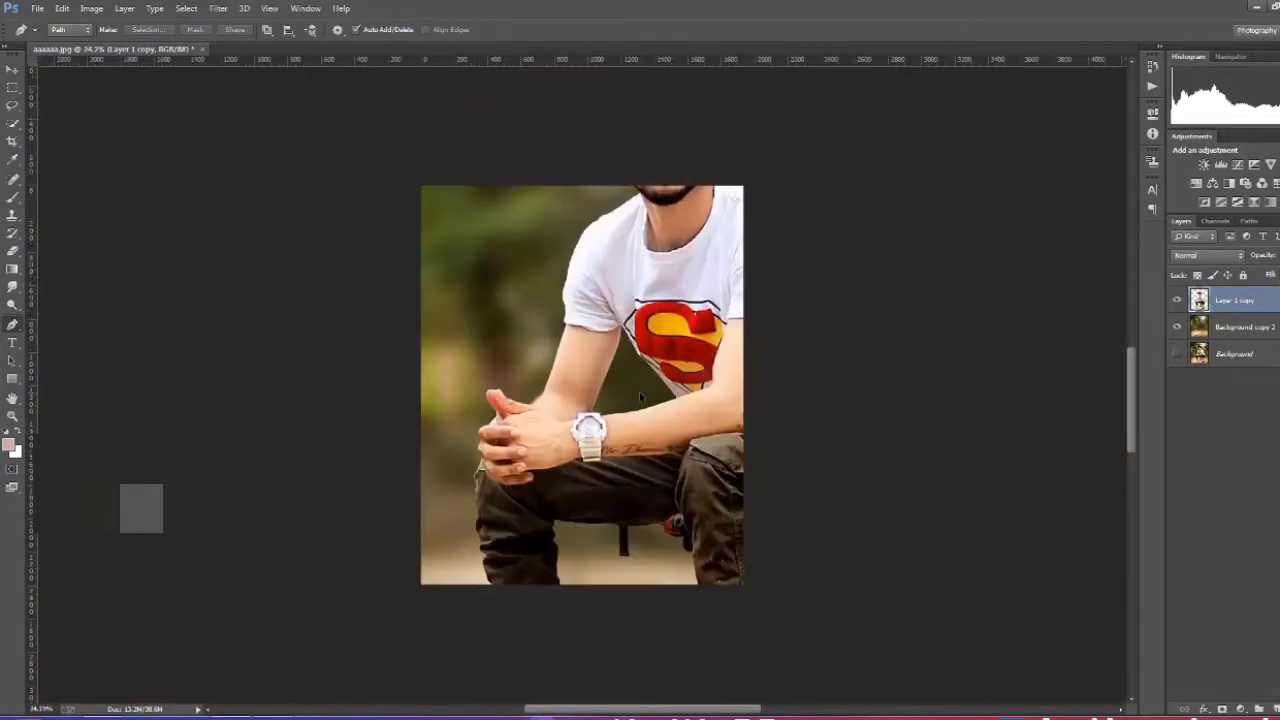
Merge the cutout Layer 1 copy with the blurred Background copy 2 layer
{"action": "scroll", "coordinate": [642, 398], "scroll_direction": "up", "scroll_amount": 2}
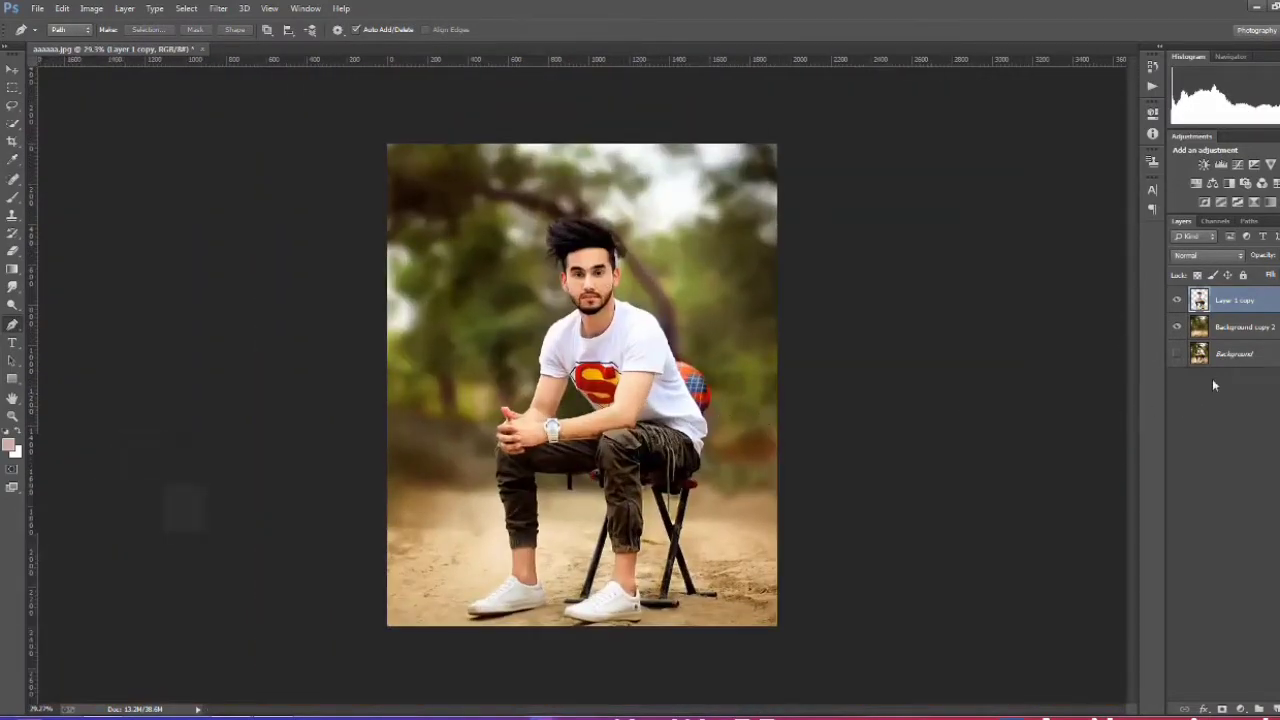
{"action": "left_click", "coordinate": [1236, 330], "text": "ctrl"}
{"action": "right_click", "coordinate": [1232, 340]}
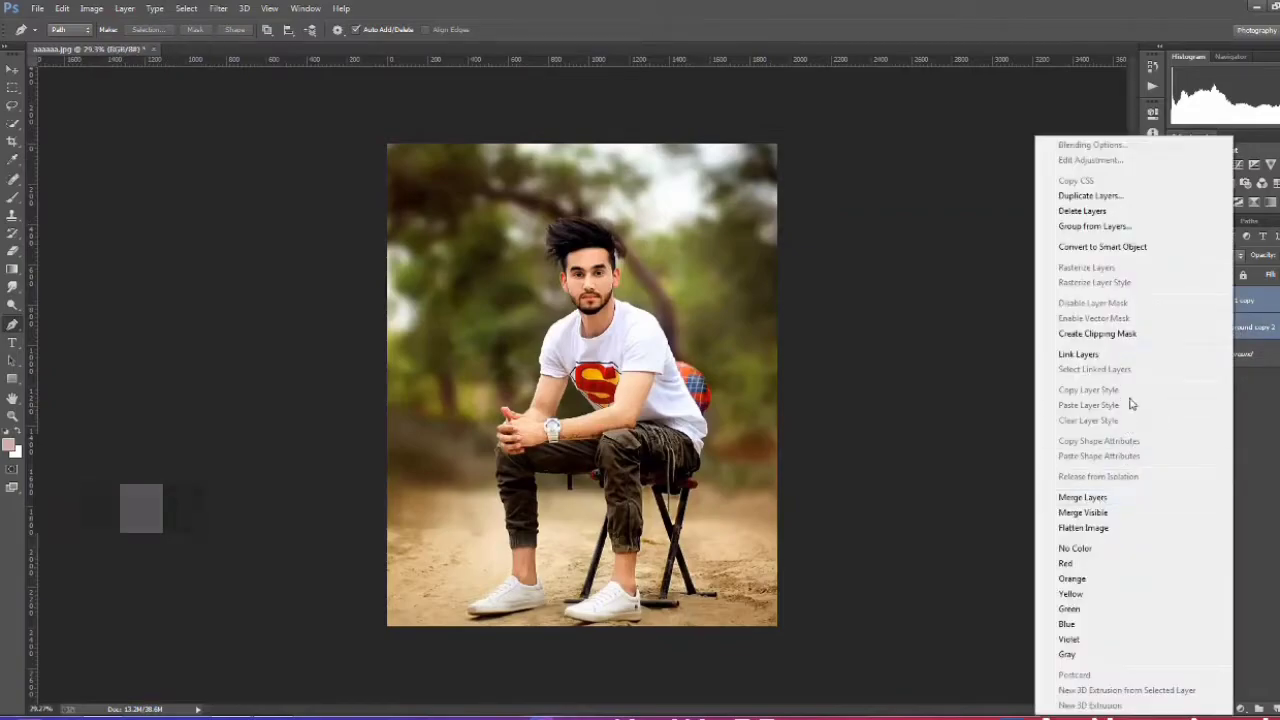
{"action": "left_click", "coordinate": [1083, 497]}
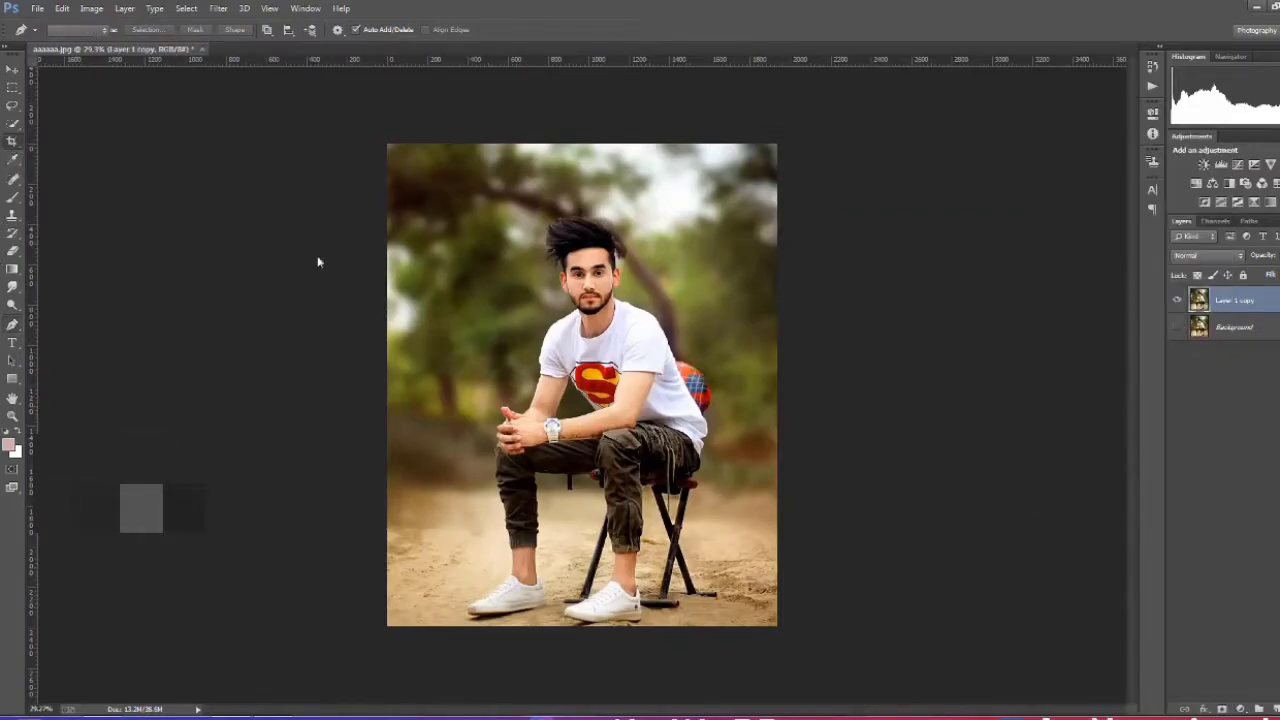
Crop narrow strips off both sides of the photo to frame the seated man more tightly, keeping the full height
{"action": "left_click", "coordinate": [386, 387]}
{"action": "scroll", "coordinate": [388, 388], "scroll_direction": "down", "scroll_amount": 3}
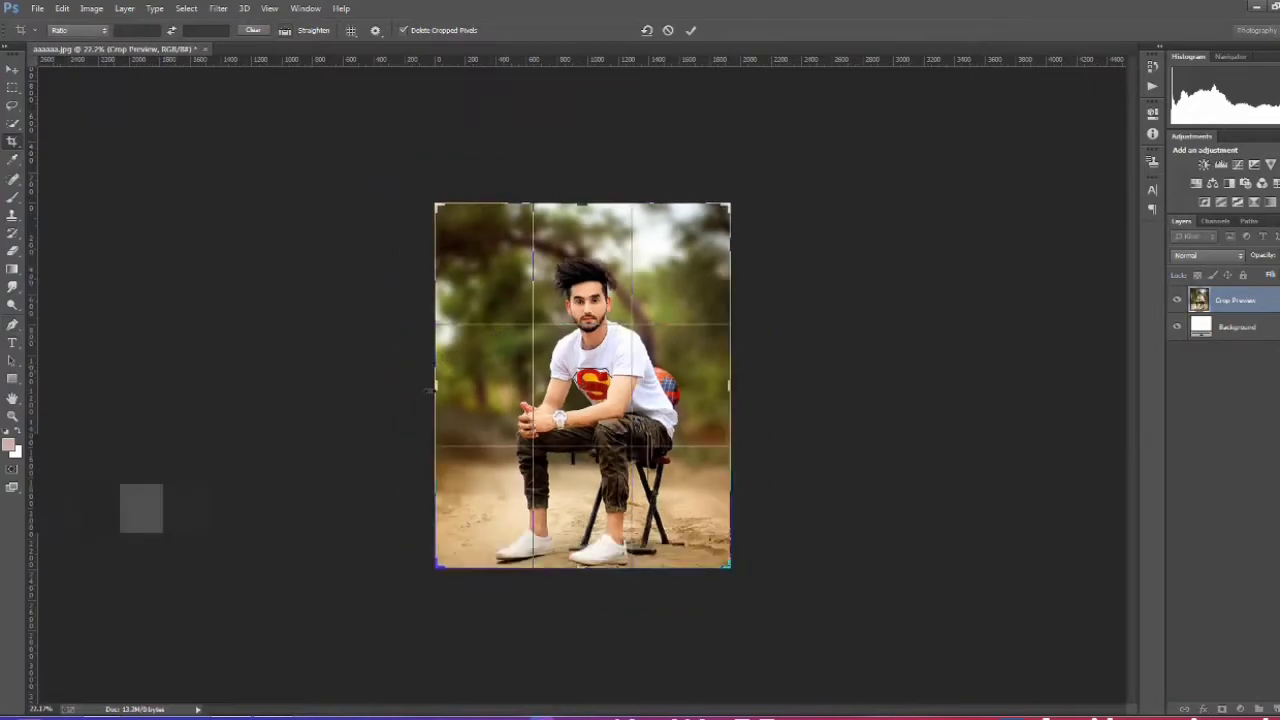
{"action": "left_click_drag", "start_coordinate": [436, 382], "coordinate": [445, 383]}
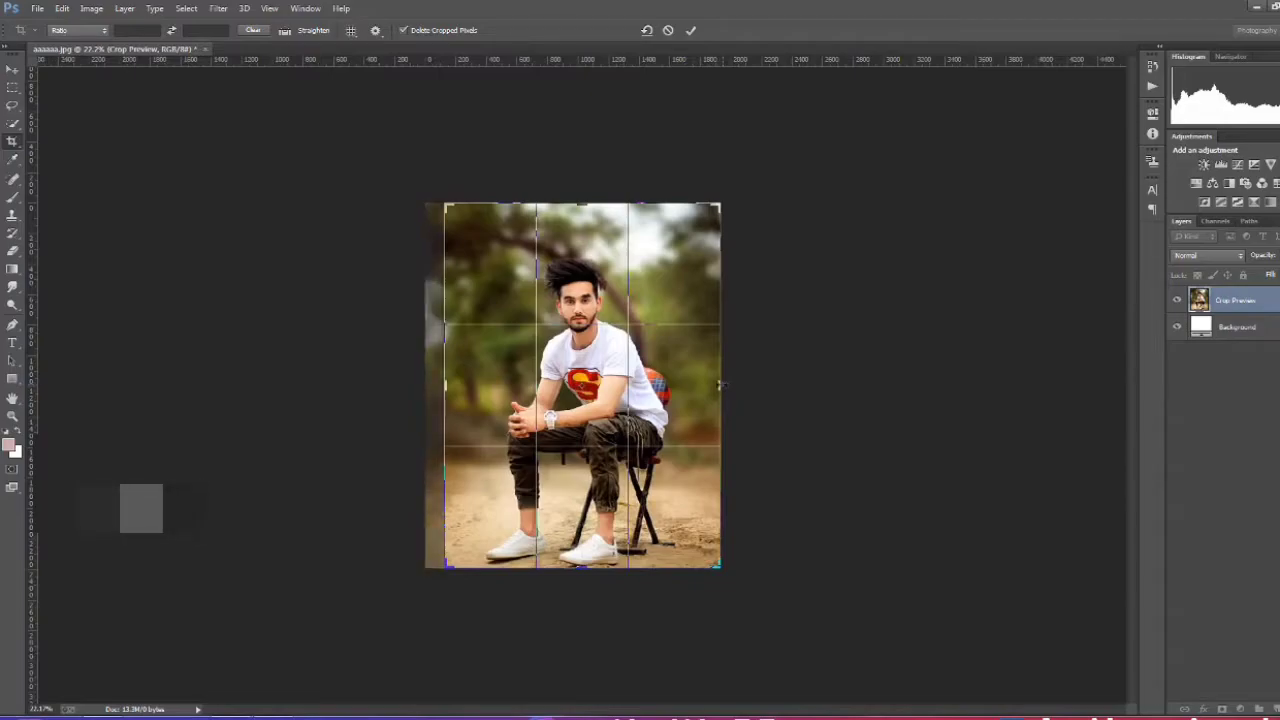
{"action": "left_click_drag", "start_coordinate": [720, 384], "coordinate": [714, 384]}
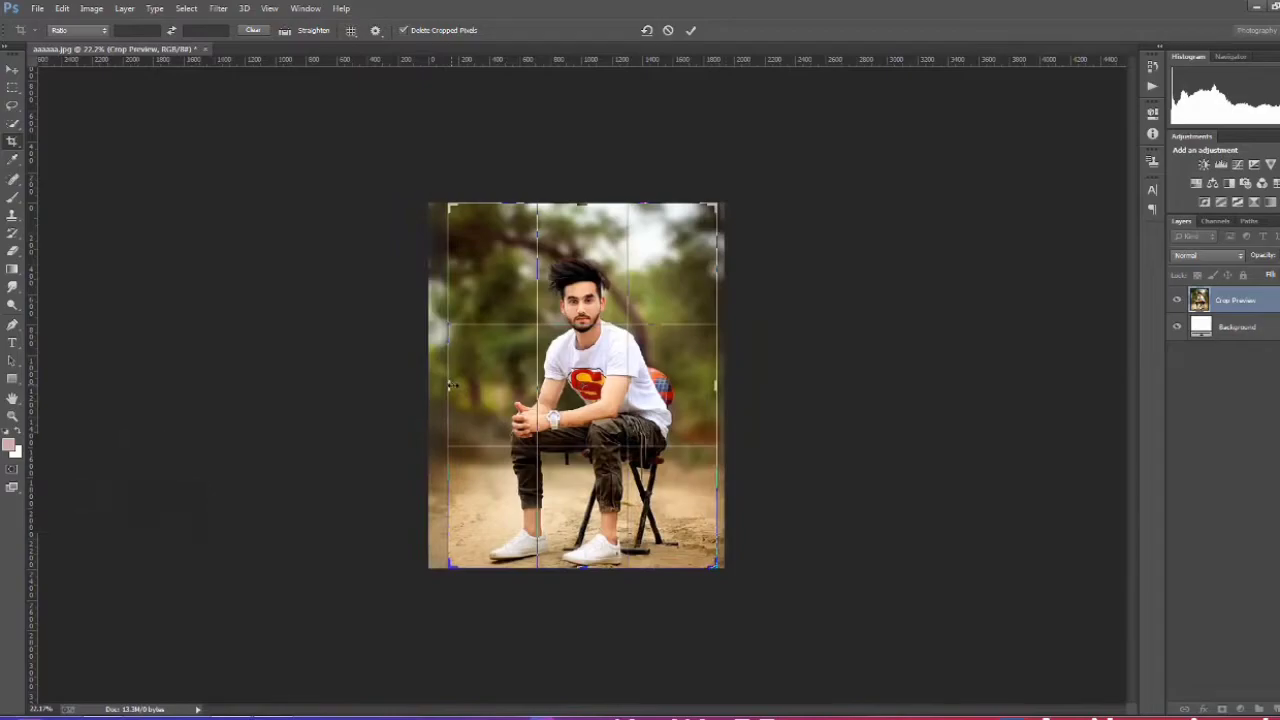
{"action": "left_click_drag", "start_coordinate": [451, 384], "coordinate": [452, 384]}
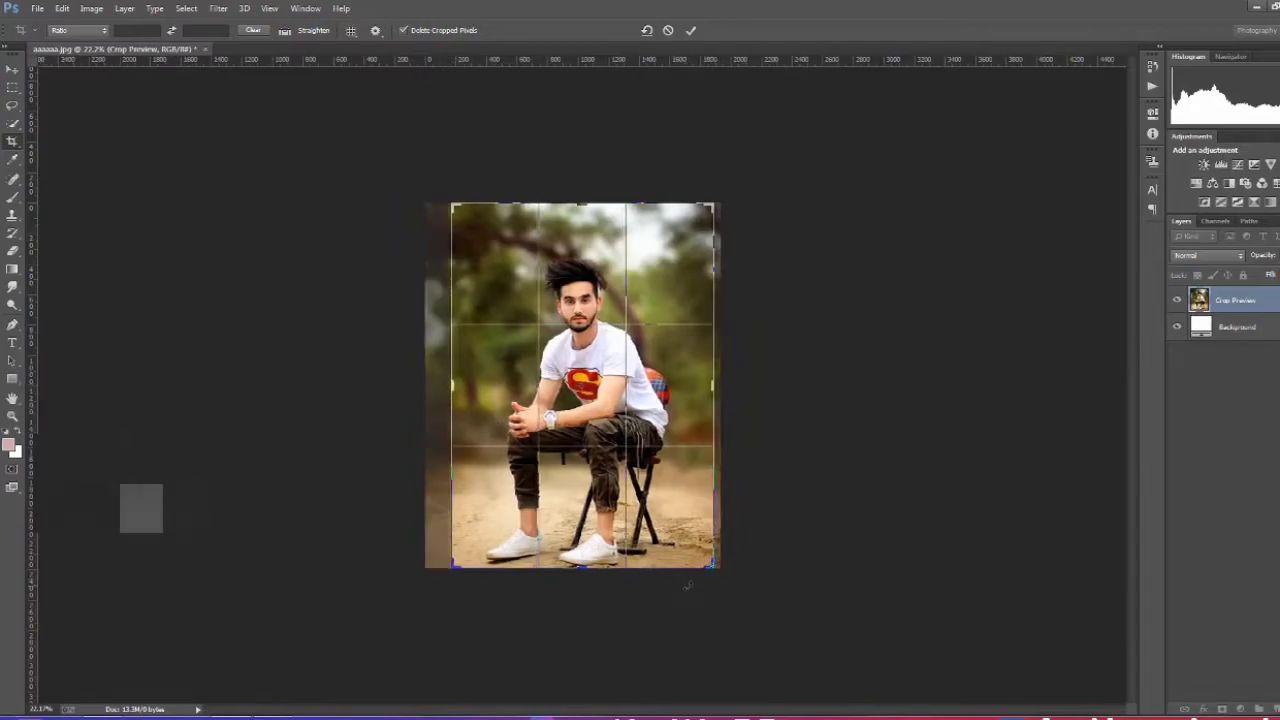
{"action": "key", "text": "Return"}
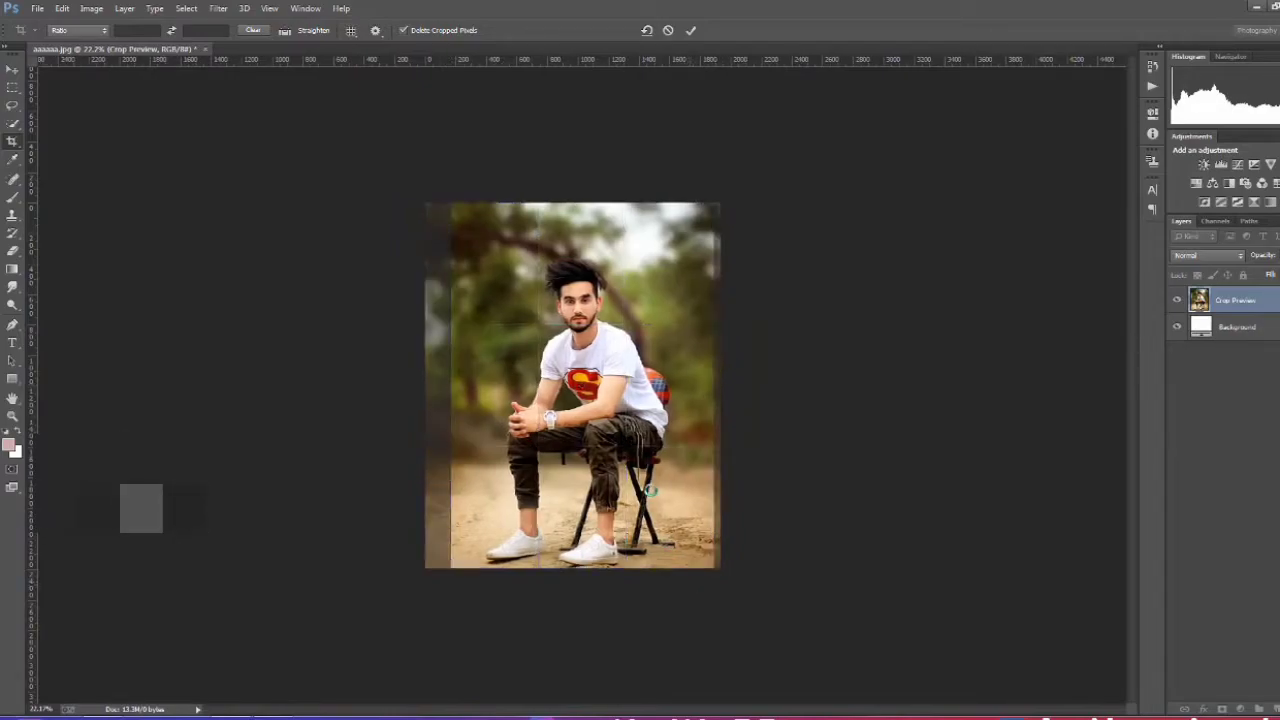
{"action": "key", "text": "ctrl+0"}
{"action": "scroll", "coordinate": [662, 470], "scroll_direction": "down", "scroll_amount": 3}
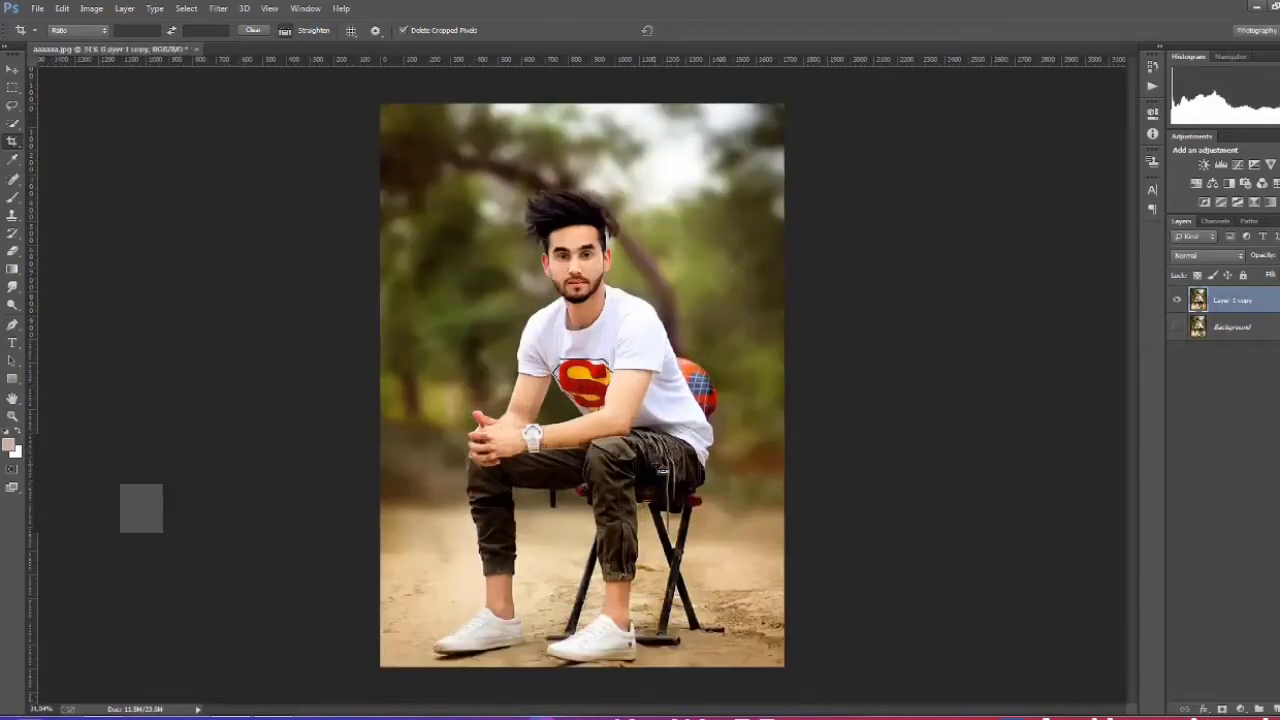
{"action": "scroll", "coordinate": [666, 470], "scroll_direction": "up", "scroll_amount": 3}
{"action": "scroll", "coordinate": [667, 470], "scroll_direction": "down", "scroll_amount": 1}
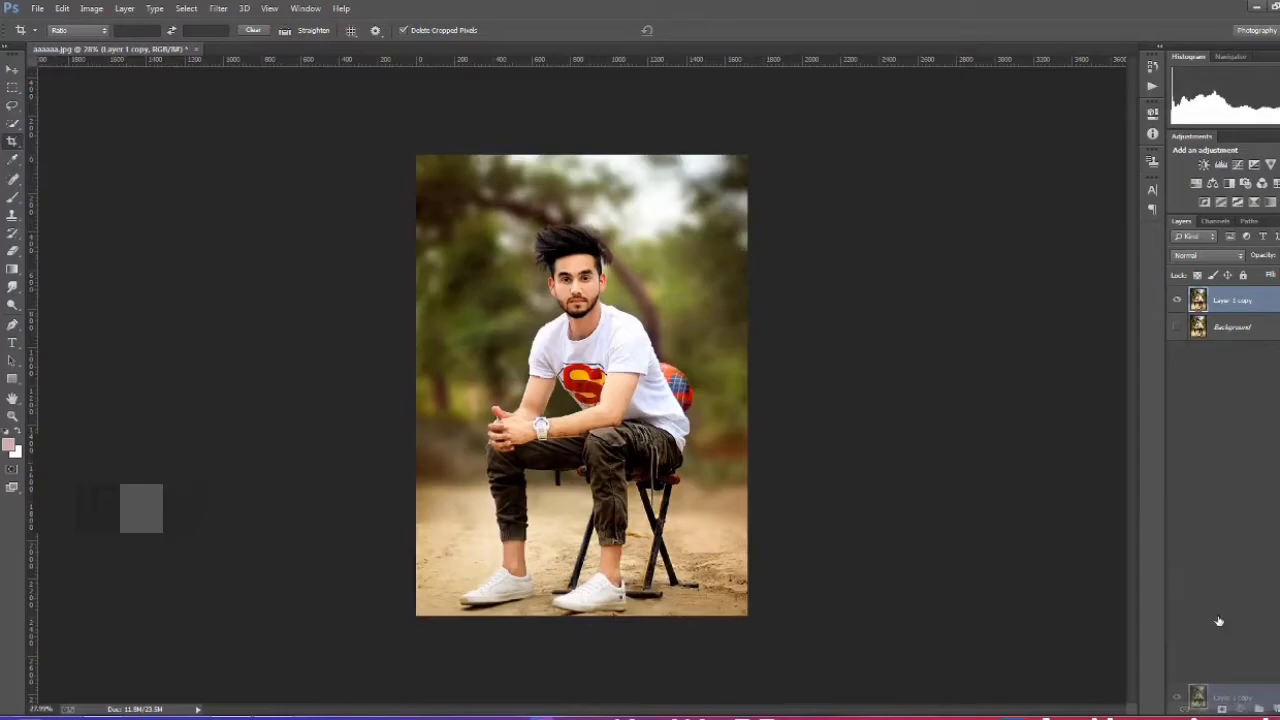
Duplicate the merged Layer 1 copy and open the duplicate in the Camera Raw filter
{"action": "left_click_drag", "start_coordinate": [1271, 672], "coordinate": [1258, 708]}
{"action": "scroll", "coordinate": [582, 385], "scroll_direction": "down", "scroll_amount": 2}
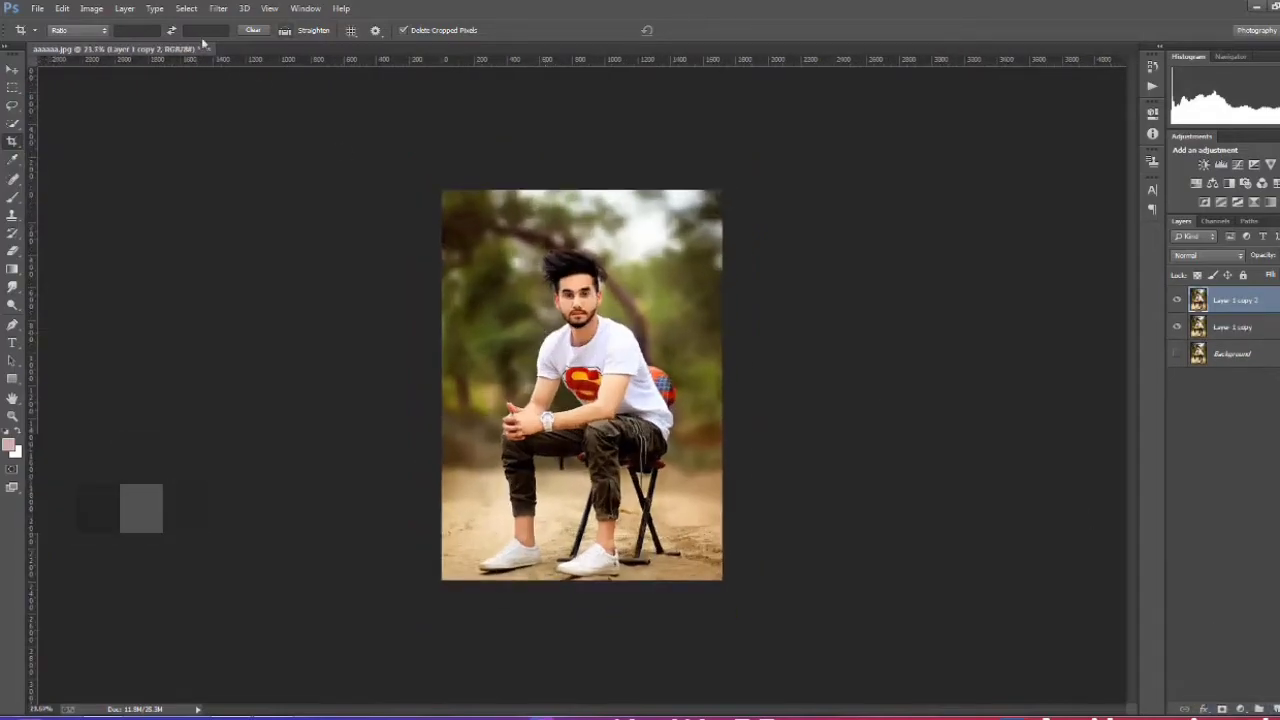
{"action": "left_click", "coordinate": [222, 9]}
{"action": "left_click", "coordinate": [245, 90]}
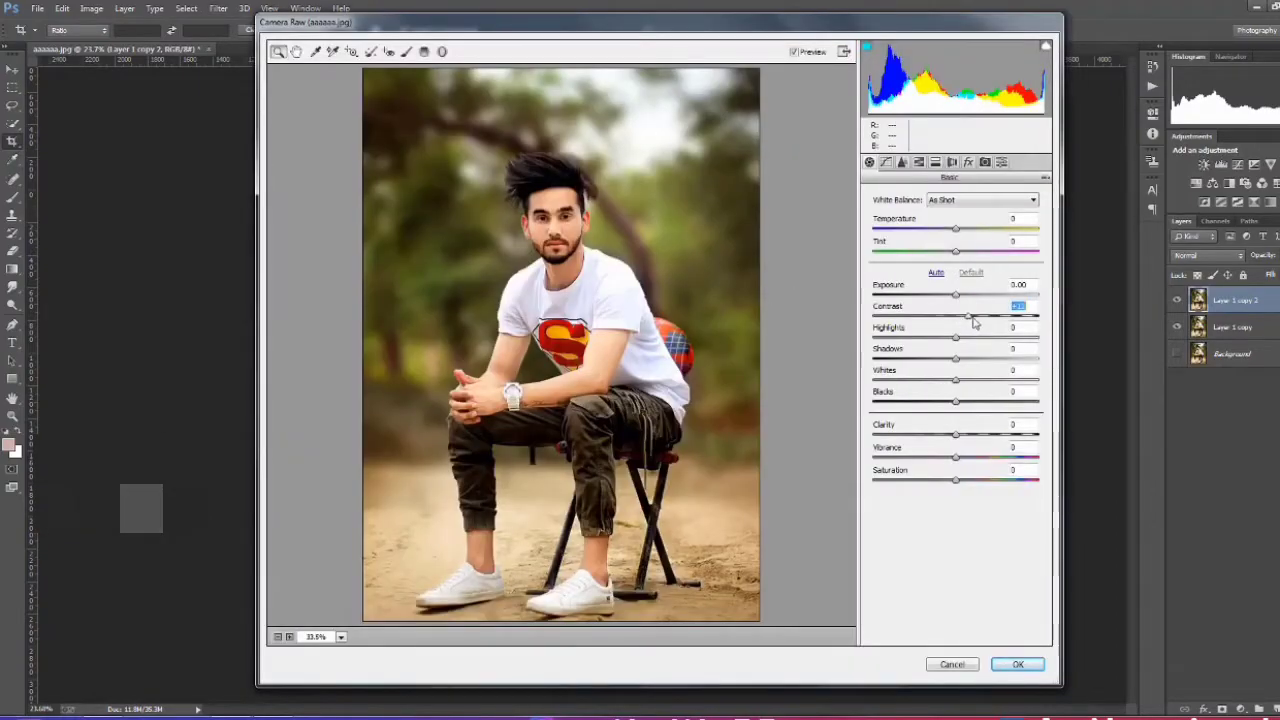
Set Contrast +10, Highlights -13, Shadows +18, Whites -6, Blacks +12, Clarity +9 and Vibrance +8, and lower Saturation slightly
{"action": "left_click_drag", "start_coordinate": [974, 320], "coordinate": [977, 320]}
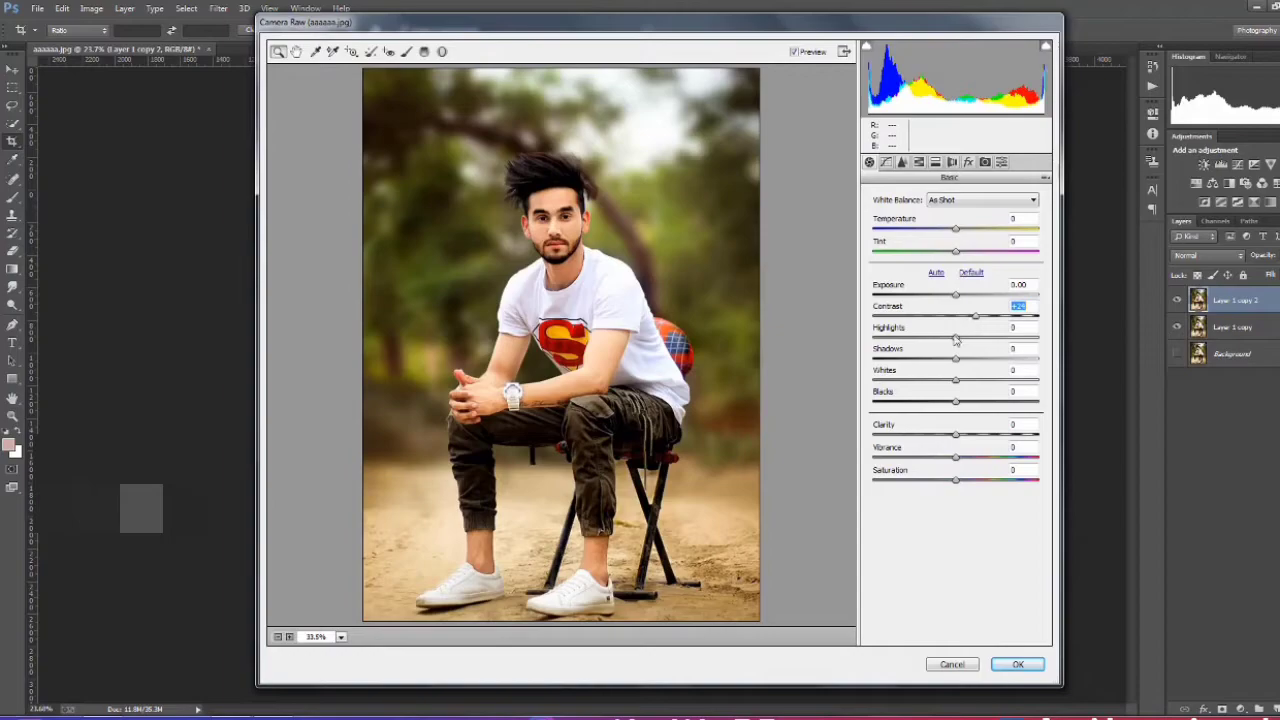
{"action": "left_click", "coordinate": [965, 318]}
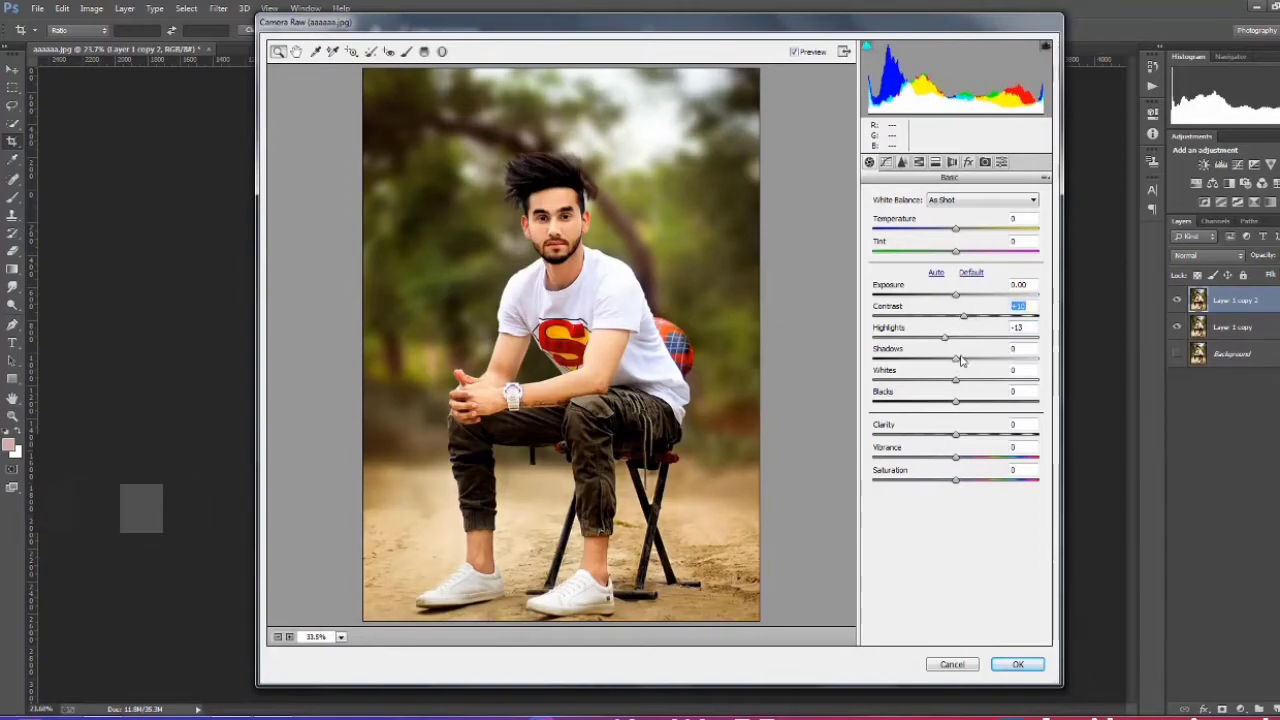
{"action": "left_click_drag", "start_coordinate": [959, 378], "coordinate": [951, 479]}
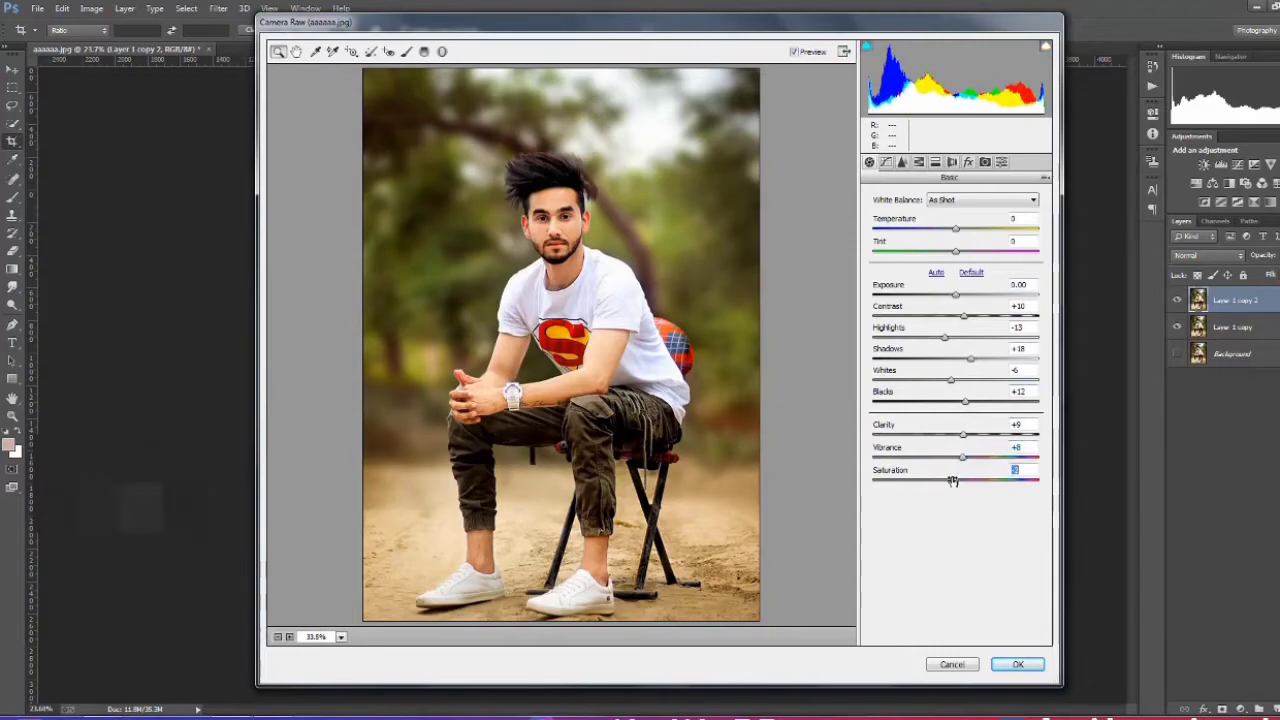
Raise the Oranges luminance slightly and set the Yellows saturation to -100 in the HSL adjustments
{"action": "left_click", "coordinate": [918, 162]}
{"action": "left_click_drag", "start_coordinate": [956, 282], "coordinate": [960, 287]}
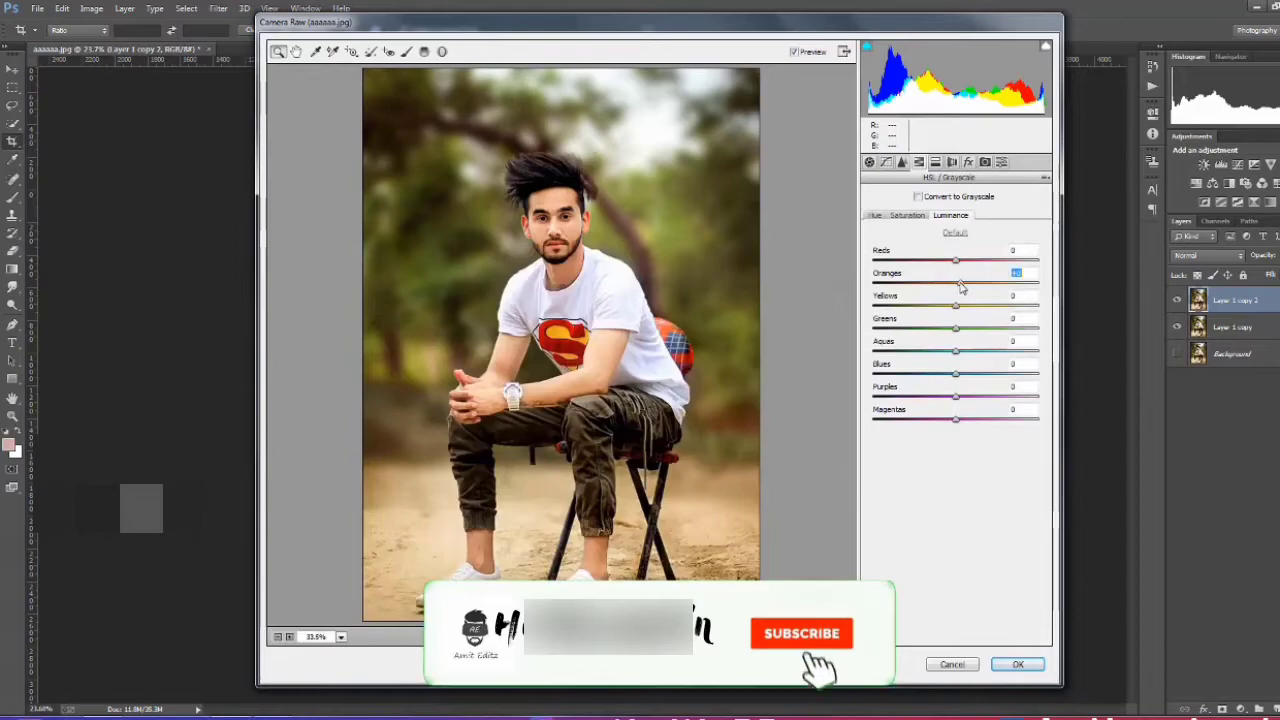
{"action": "left_click", "coordinate": [907, 216]}
{"action": "left_click_drag", "start_coordinate": [955, 306], "coordinate": [872, 306]}
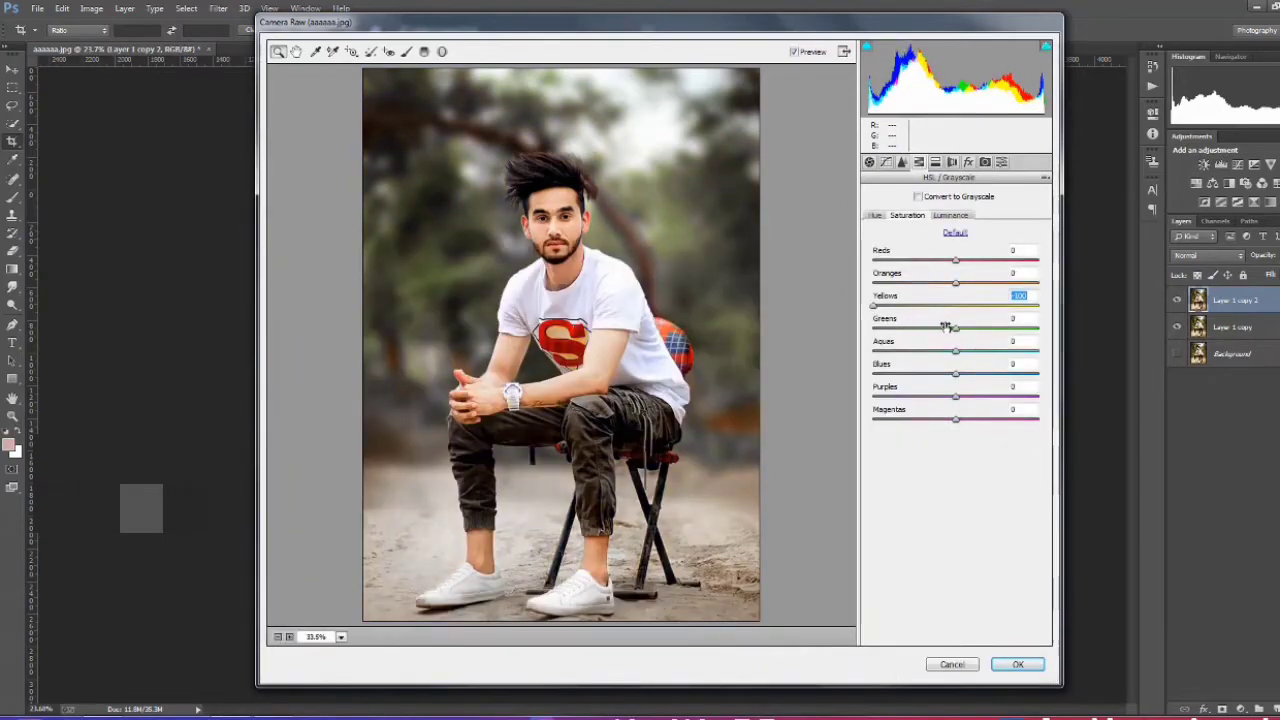
Set the Greens saturation to -100 and lower the Oranges saturation slightly in the HSL adjustments
{"action": "left_click_drag", "start_coordinate": [955, 329], "coordinate": [877, 330]}
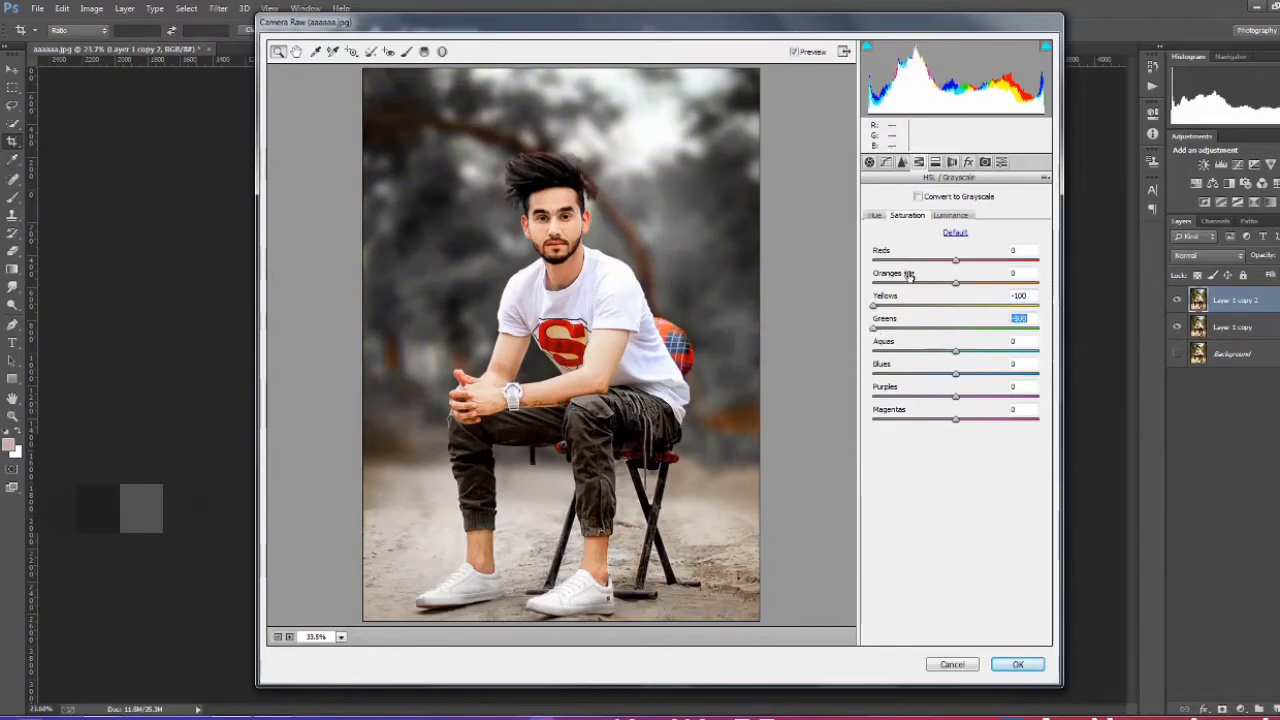
{"action": "left_click_drag", "start_coordinate": [922, 284], "coordinate": [908, 286]}
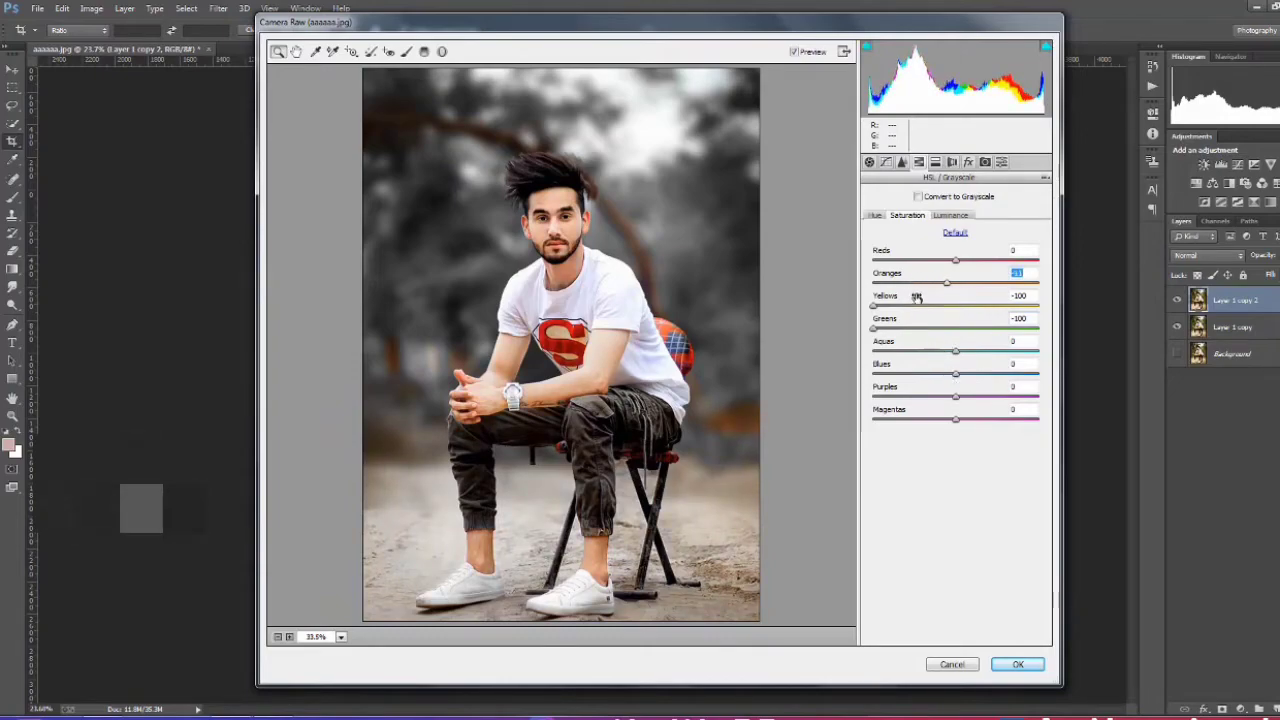
{"action": "left_click", "coordinate": [877, 217]}
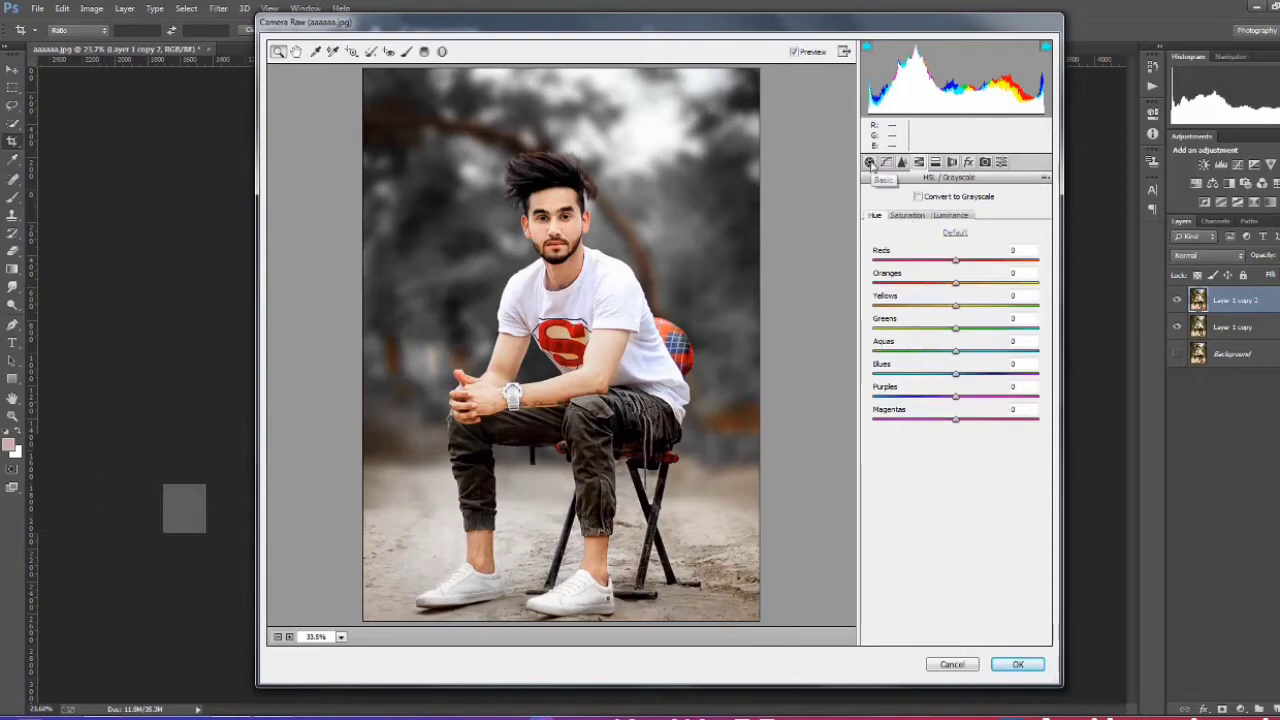
Raise Clarity further, add a post-crop vignette with Amount -13 and a slightly lower Midpoint, and apply the Camera Raw filter
{"action": "left_click", "coordinate": [870, 162]}
{"action": "left_click_drag", "start_coordinate": [985, 437], "coordinate": [990, 437]}
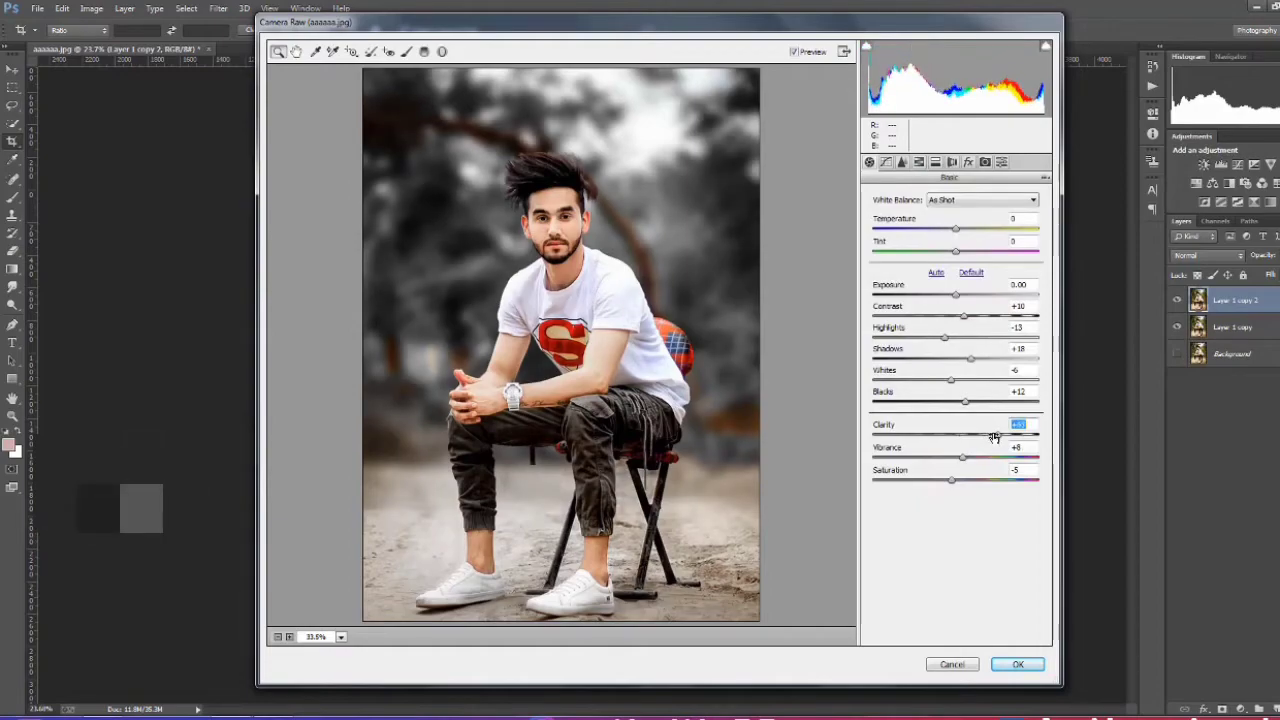
{"action": "left_click", "coordinate": [968, 162]}
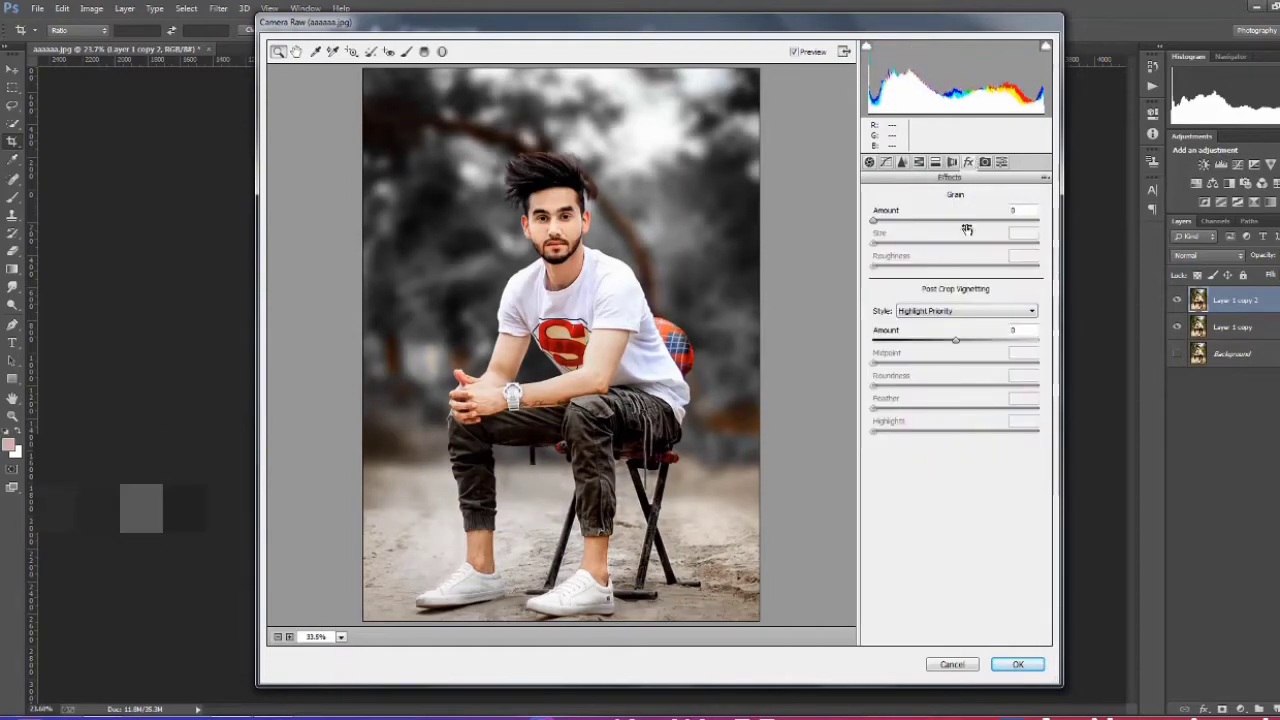
{"action": "left_click_drag", "start_coordinate": [951, 344], "coordinate": [951, 366]}
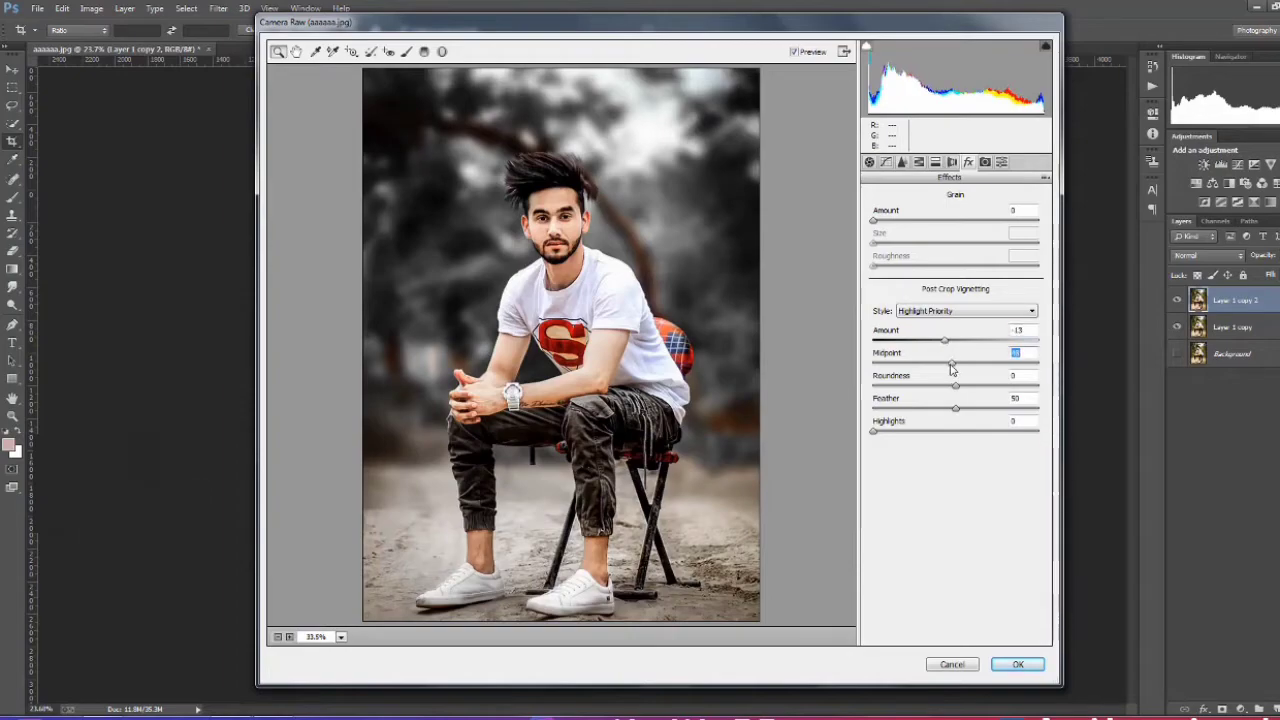
{"action": "left_click", "coordinate": [1017, 664]}
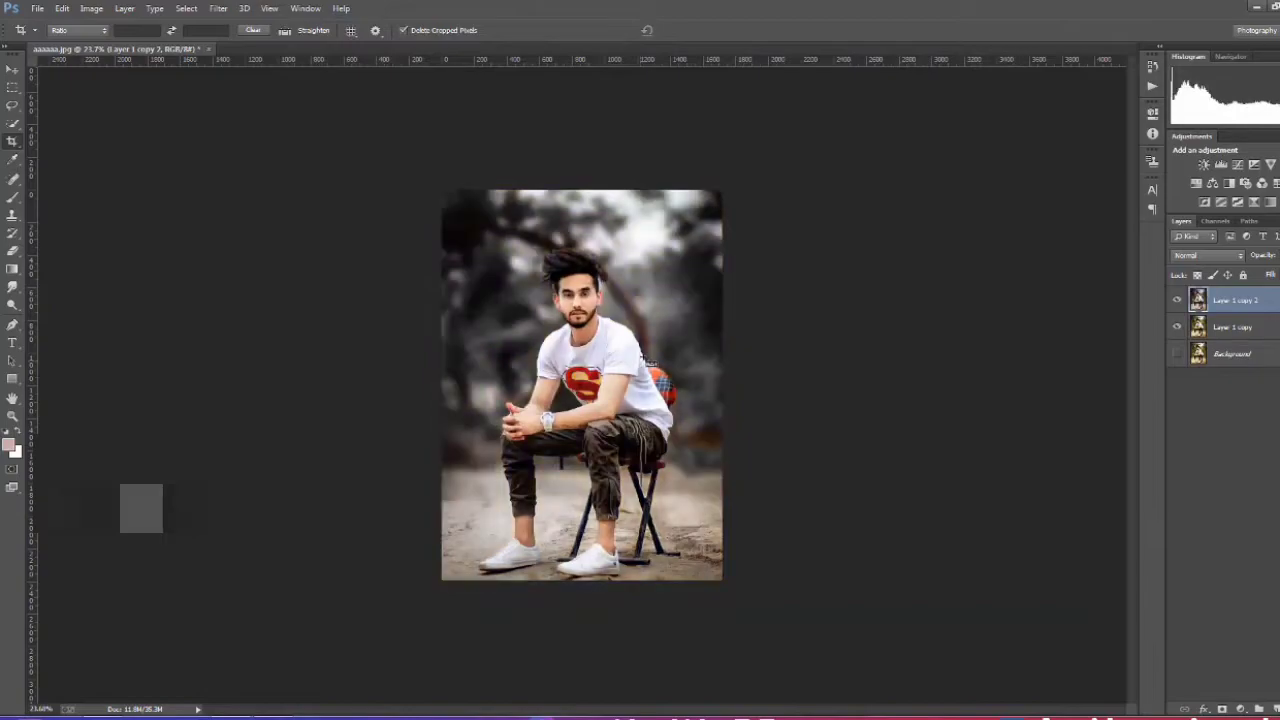
{"action": "scroll", "coordinate": [645, 360], "scroll_direction": "up", "scroll_amount": 4}
{"action": "scroll", "coordinate": [800, 362], "scroll_direction": "down", "scroll_amount": 1}
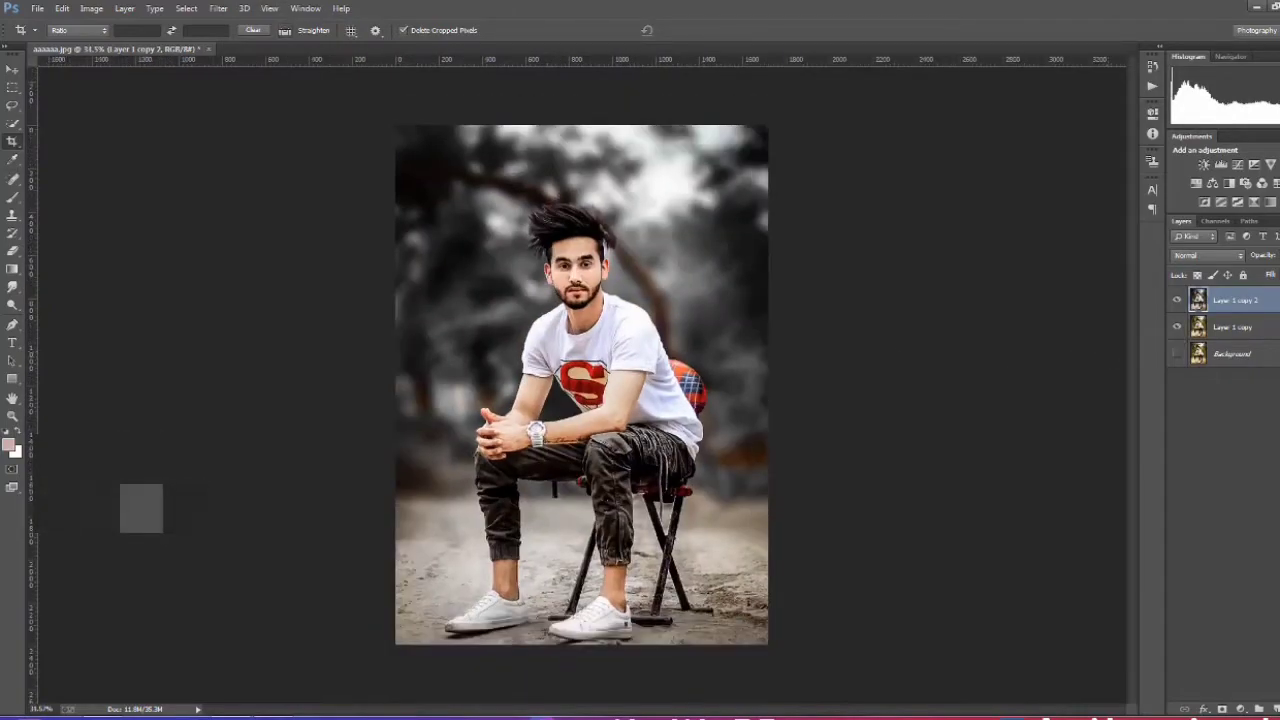
Duplicate the graded Layer 1 copy 2 and add a Selective Color adjustment layer above it
{"action": "left_click_drag", "start_coordinate": [1261, 363], "coordinate": [1262, 709]}
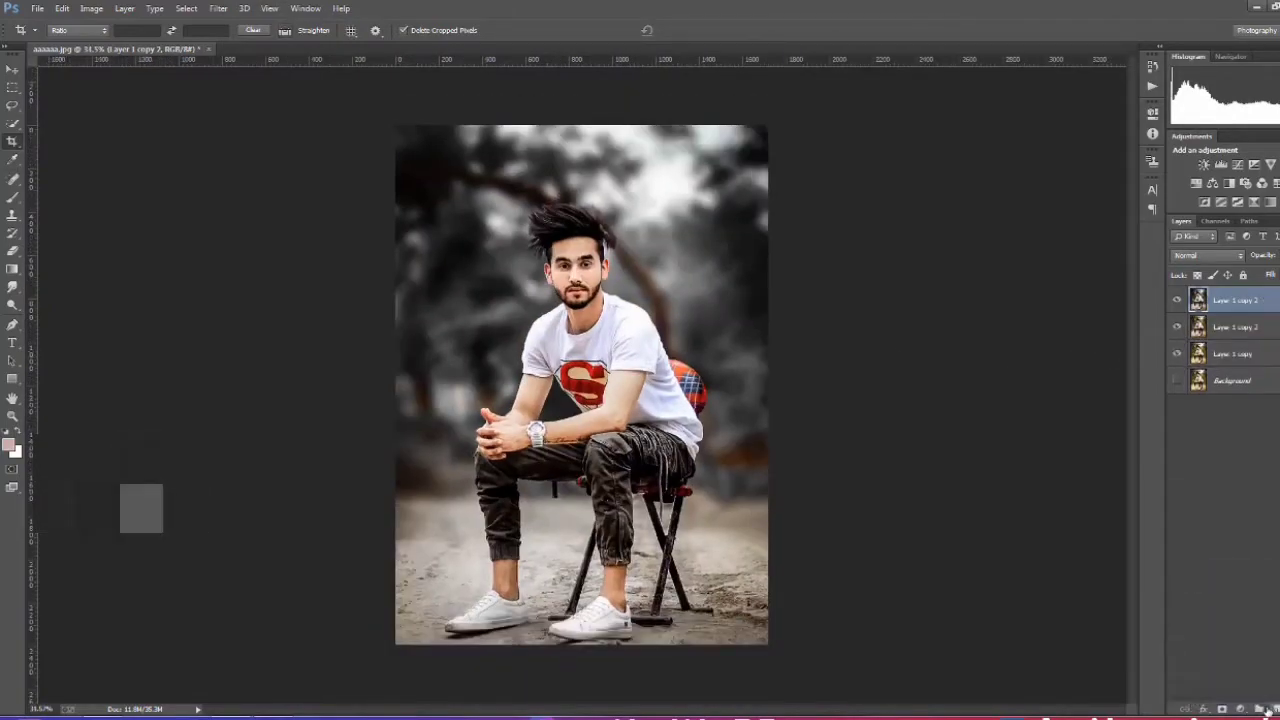
{"action": "left_click", "coordinate": [1243, 707]}
{"action": "left_click", "coordinate": [1200, 692]}
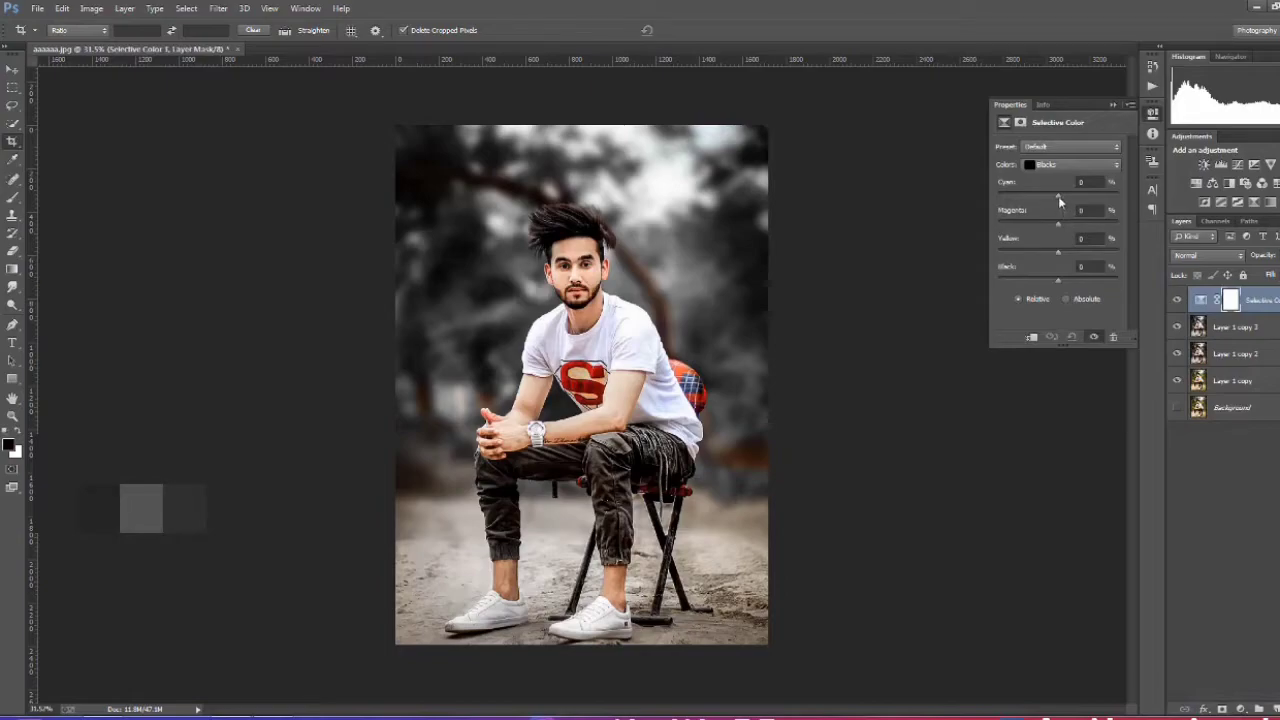
For the Blacks in Selective Color, set Cyan +5%, Magenta +1% and Yellow +2%, and lower Black slightly
{"action": "left_click_drag", "start_coordinate": [1060, 202], "coordinate": [1067, 203]}
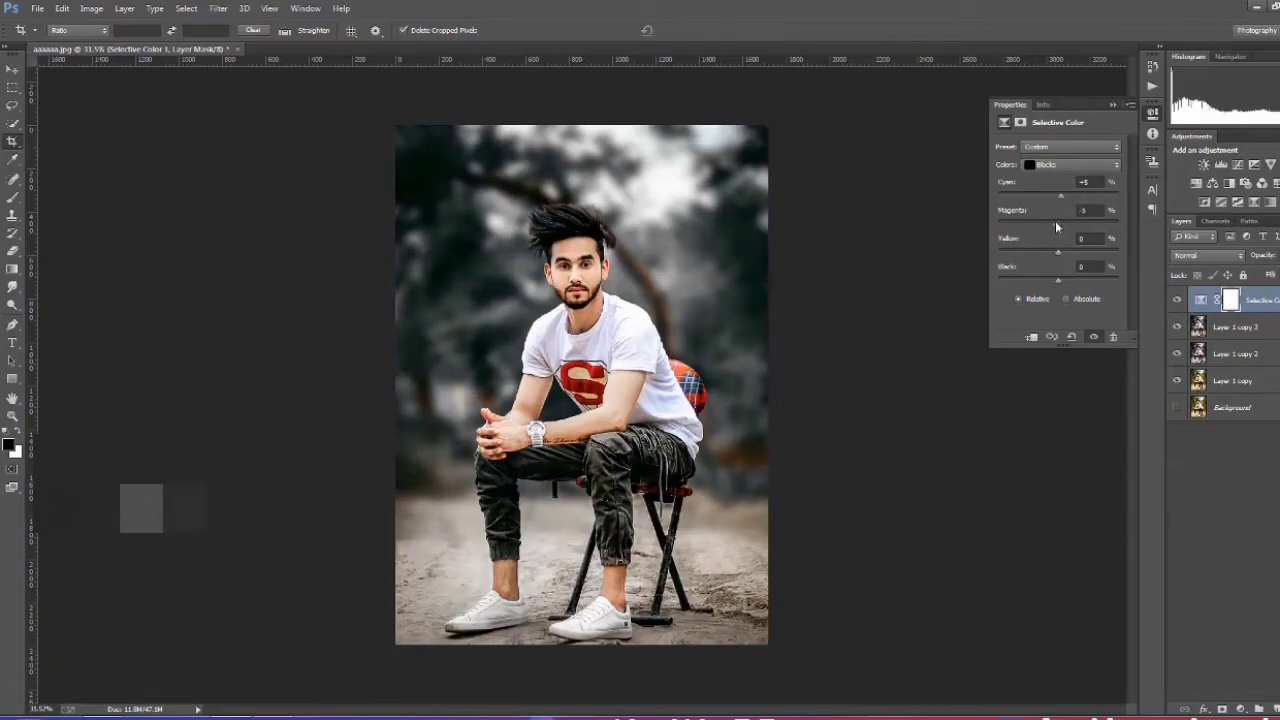
{"action": "left_click_drag", "start_coordinate": [1061, 227], "coordinate": [1058, 227]}
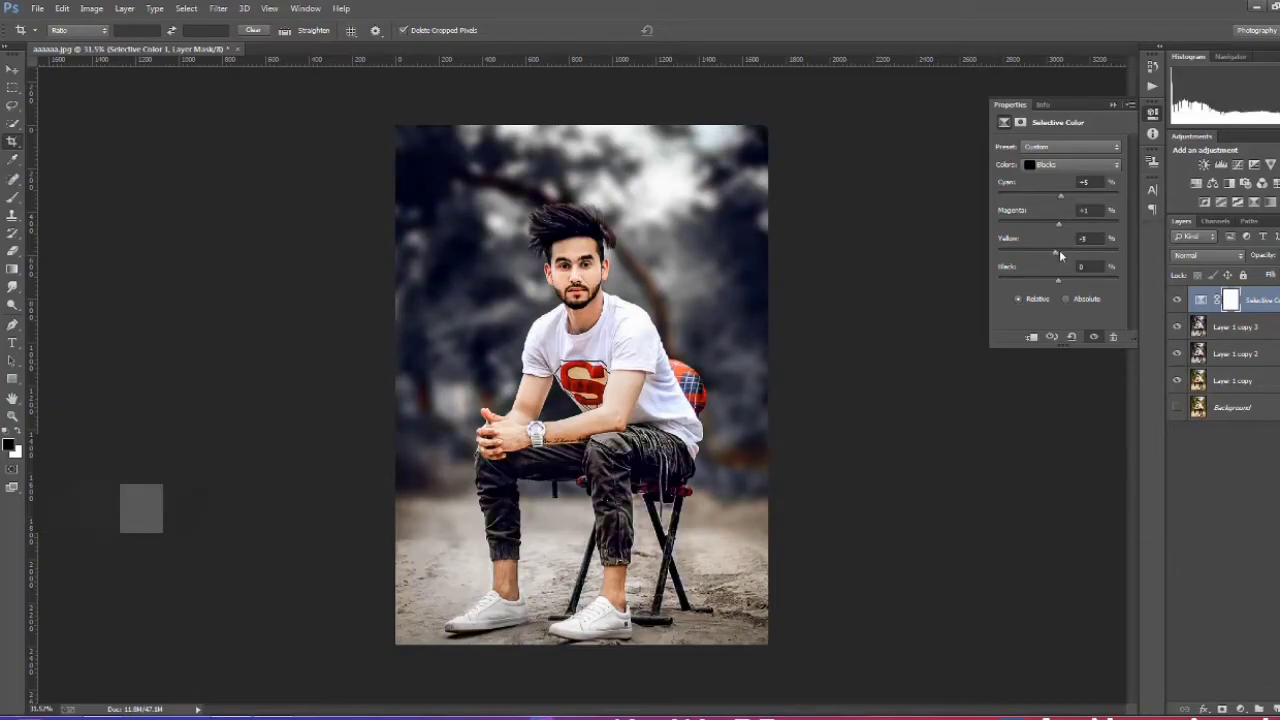
{"action": "left_click_drag", "start_coordinate": [1056, 282], "coordinate": [1055, 284]}
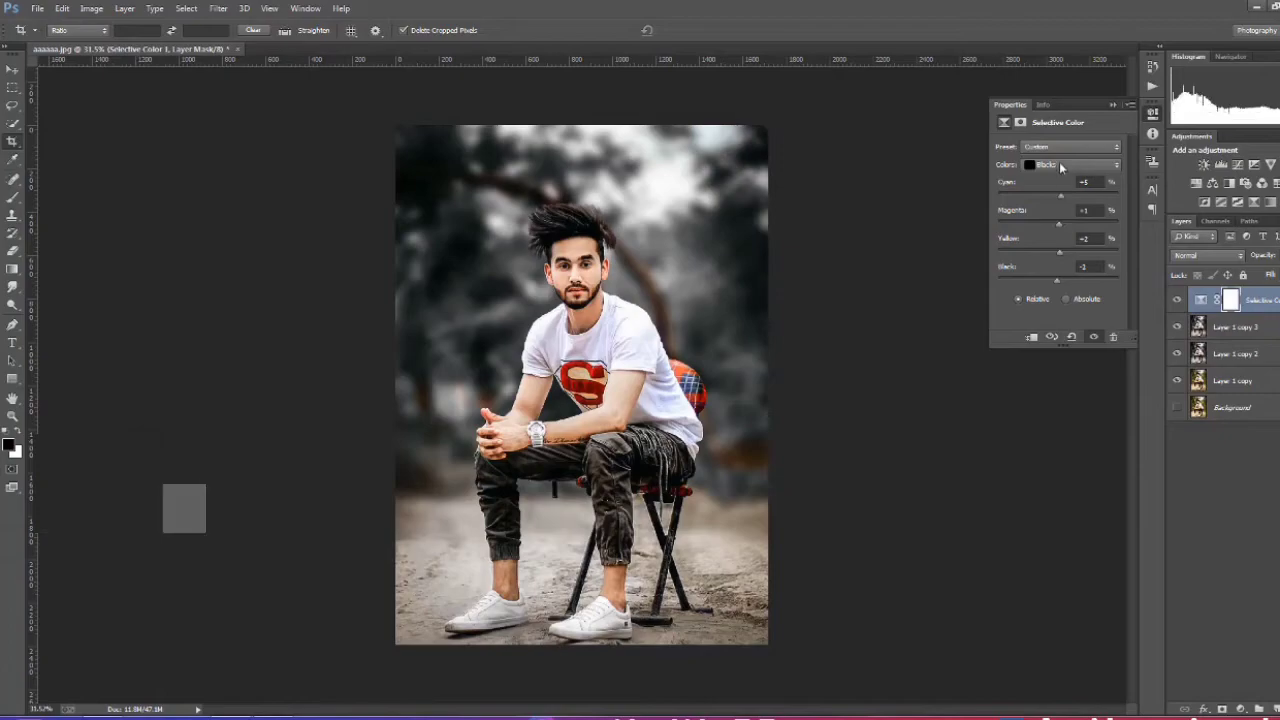
For the Neutrals in Selective Color, keep Cyan at 0, set Magenta -1% and Black +1%, and lower Yellow slightly
{"action": "left_click", "coordinate": [1062, 164]}
{"action": "left_click", "coordinate": [1055, 256]}
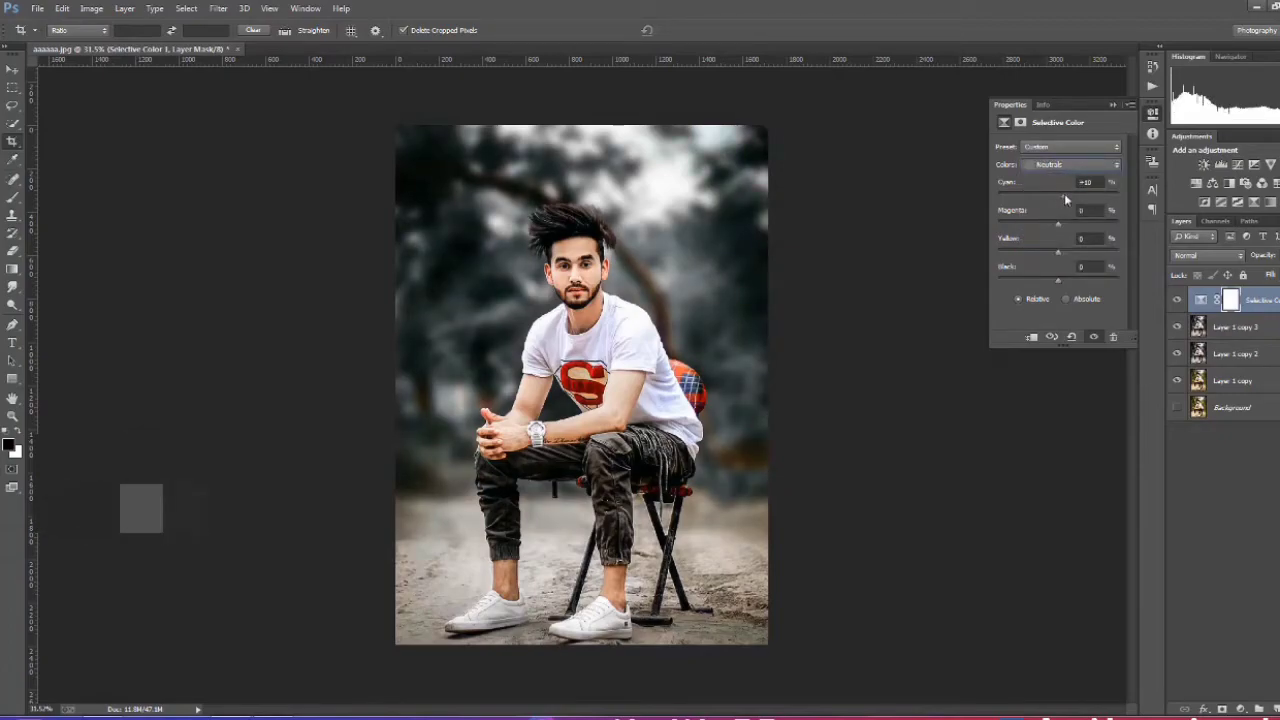
{"action": "left_click_drag", "start_coordinate": [1058, 199], "coordinate": [1058, 224]}
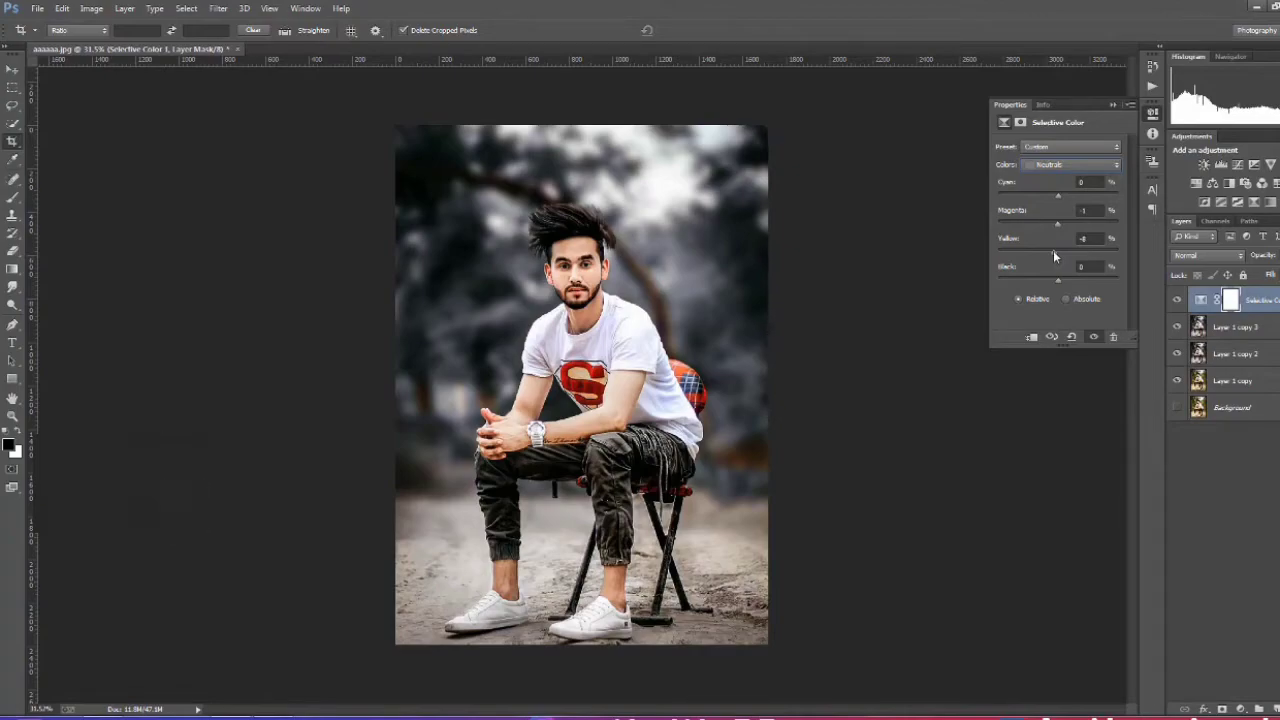
{"action": "left_click_drag", "start_coordinate": [1055, 278], "coordinate": [1062, 280]}
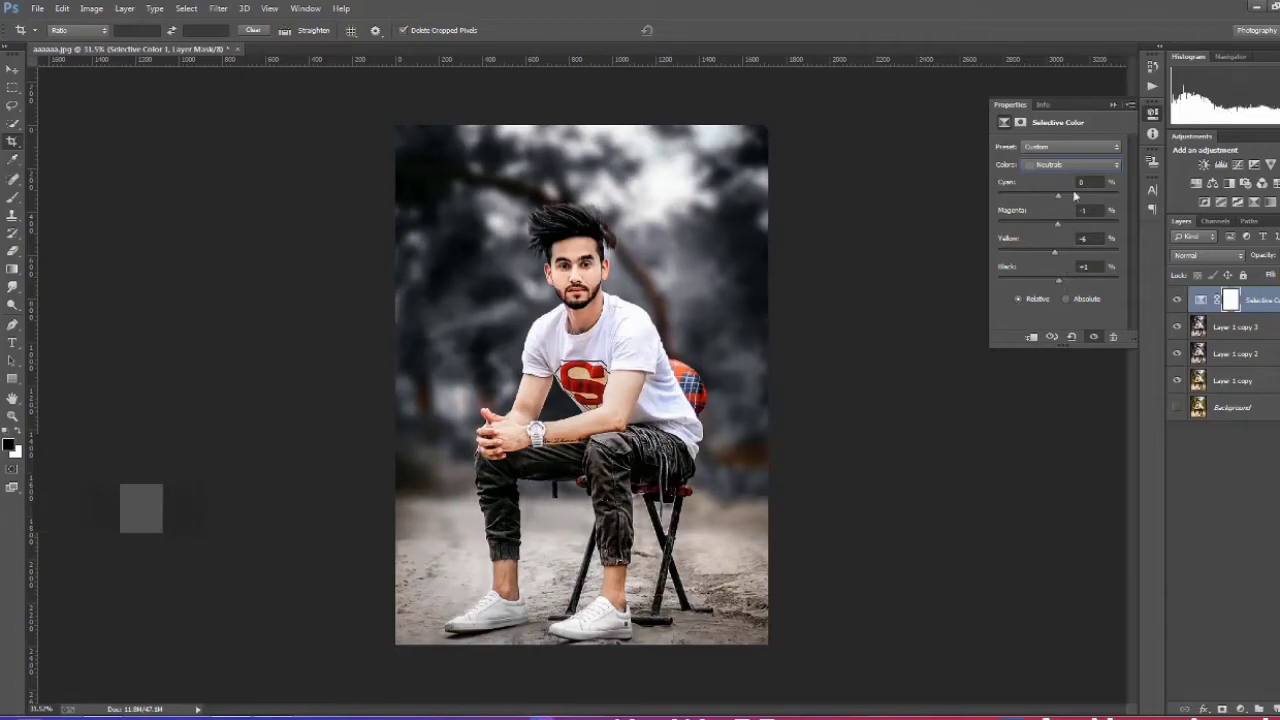
{"action": "left_click", "coordinate": [1112, 105]}
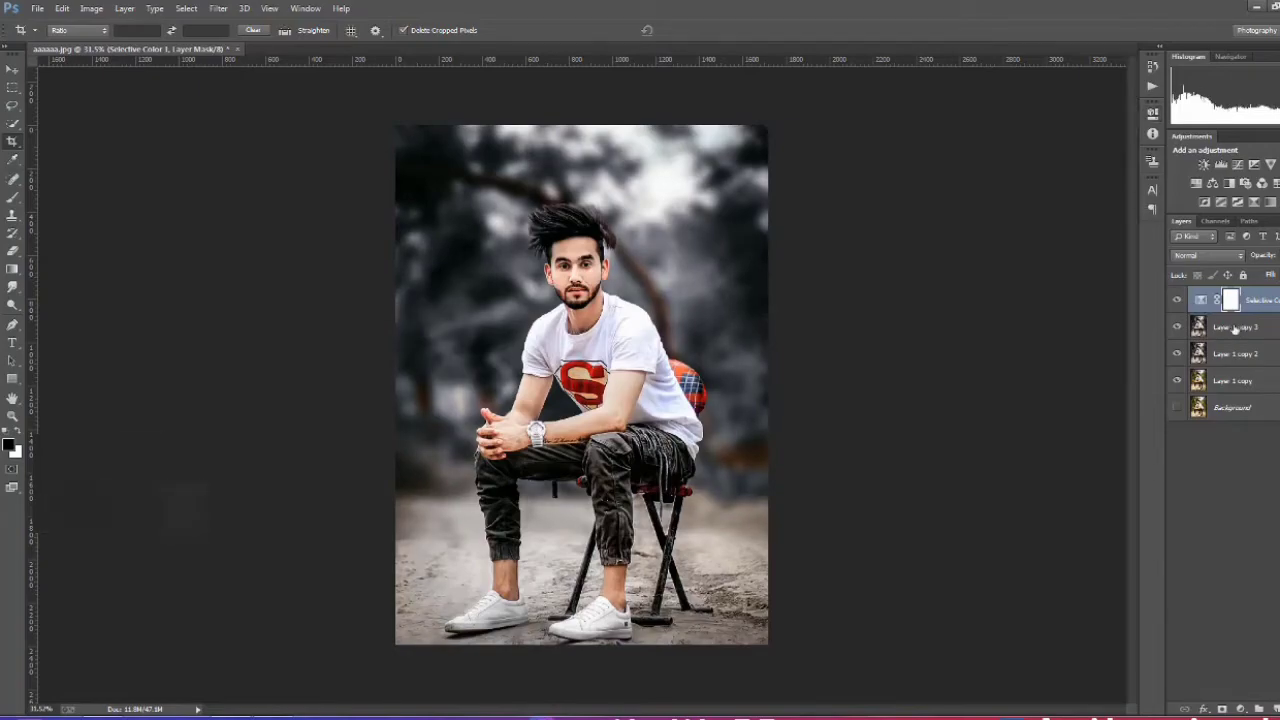
Merge the Selective Color layer with Layer 1 copy 3 and Layer 1 copy 2
{"action": "left_click", "coordinate": [1235, 327], "text": "shift"}
{"action": "left_click", "coordinate": [1230, 353], "text": "shift"}
{"action": "right_click", "coordinate": [1220, 380]}
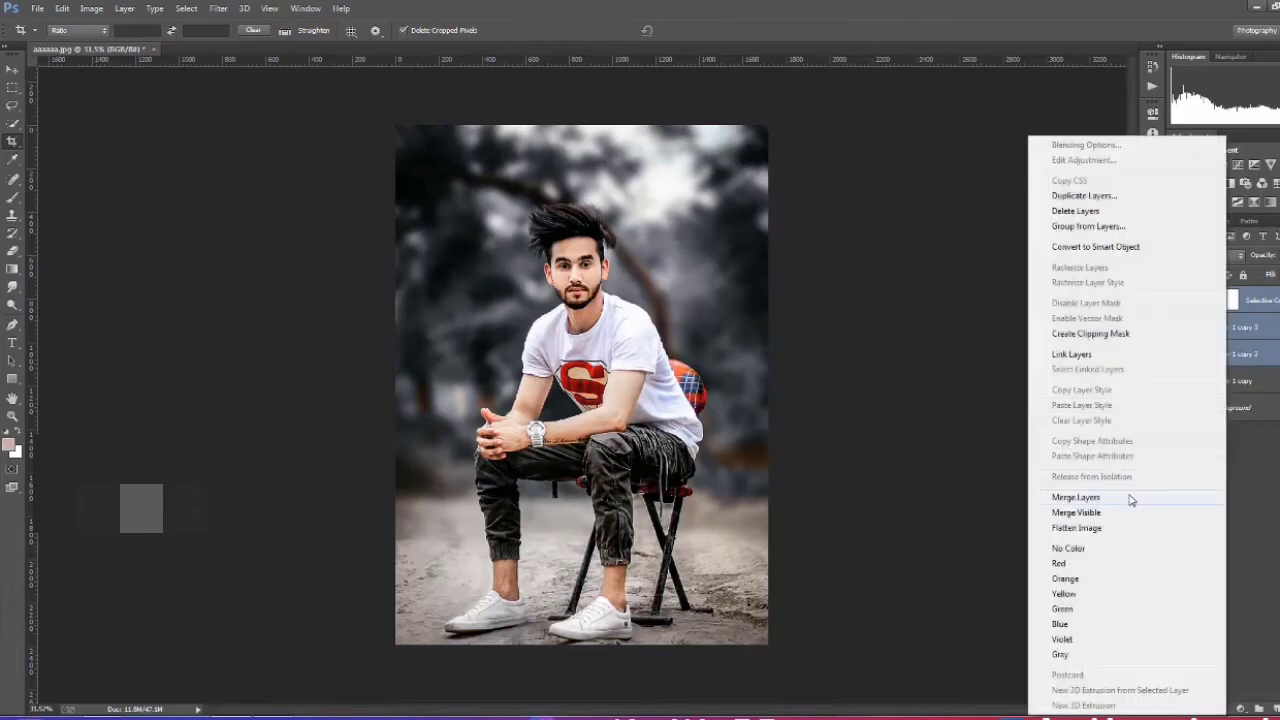
{"action": "left_click", "coordinate": [1076, 497]}
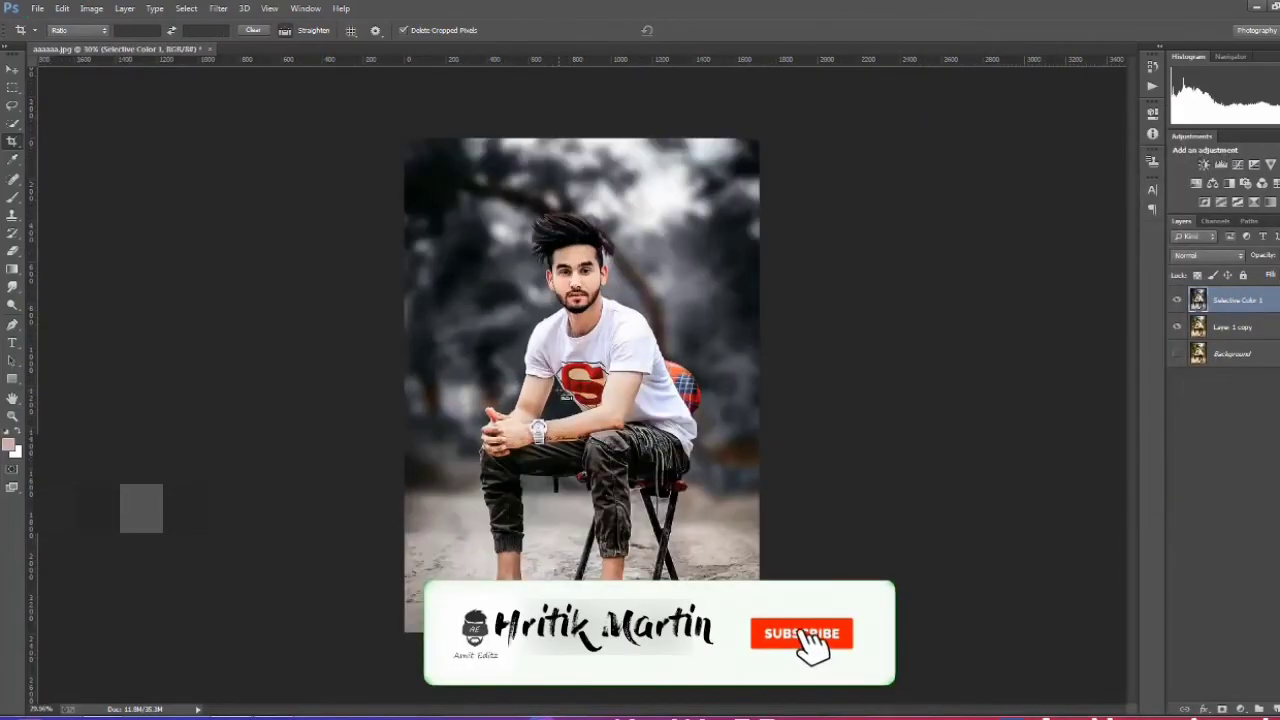
Compare the photo with and without the merged Selective Color 1 layer
{"action": "left_click", "coordinate": [1179, 302]}
{"action": "left_click", "coordinate": [1179, 302]}
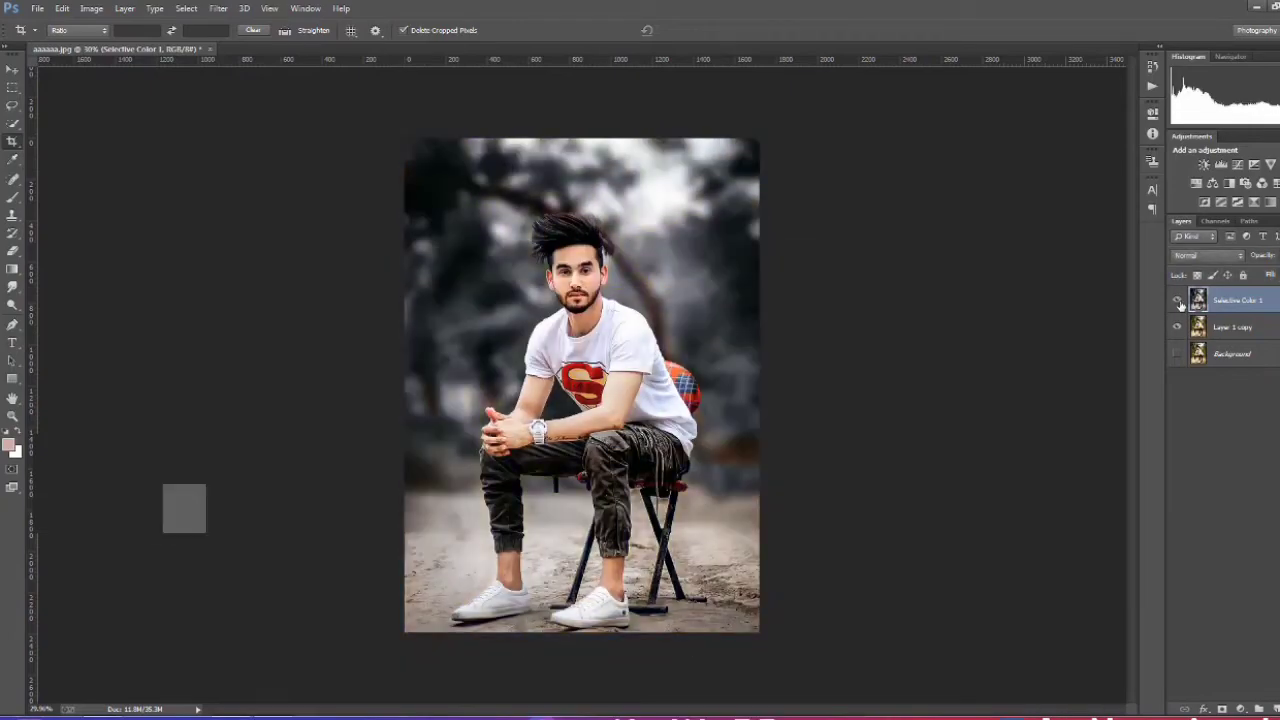
{"action": "scroll", "coordinate": [621, 308], "scroll_direction": "down", "scroll_amount": 2}
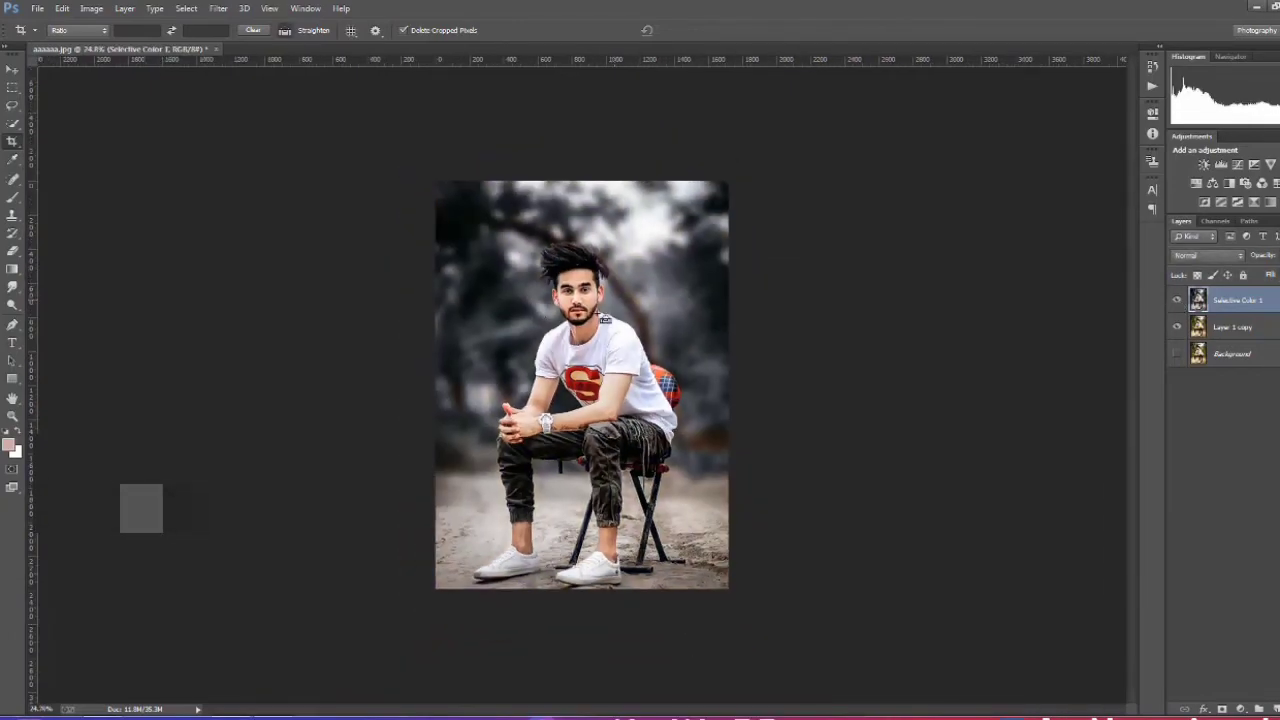
{"action": "left_click", "coordinate": [12, 270]}
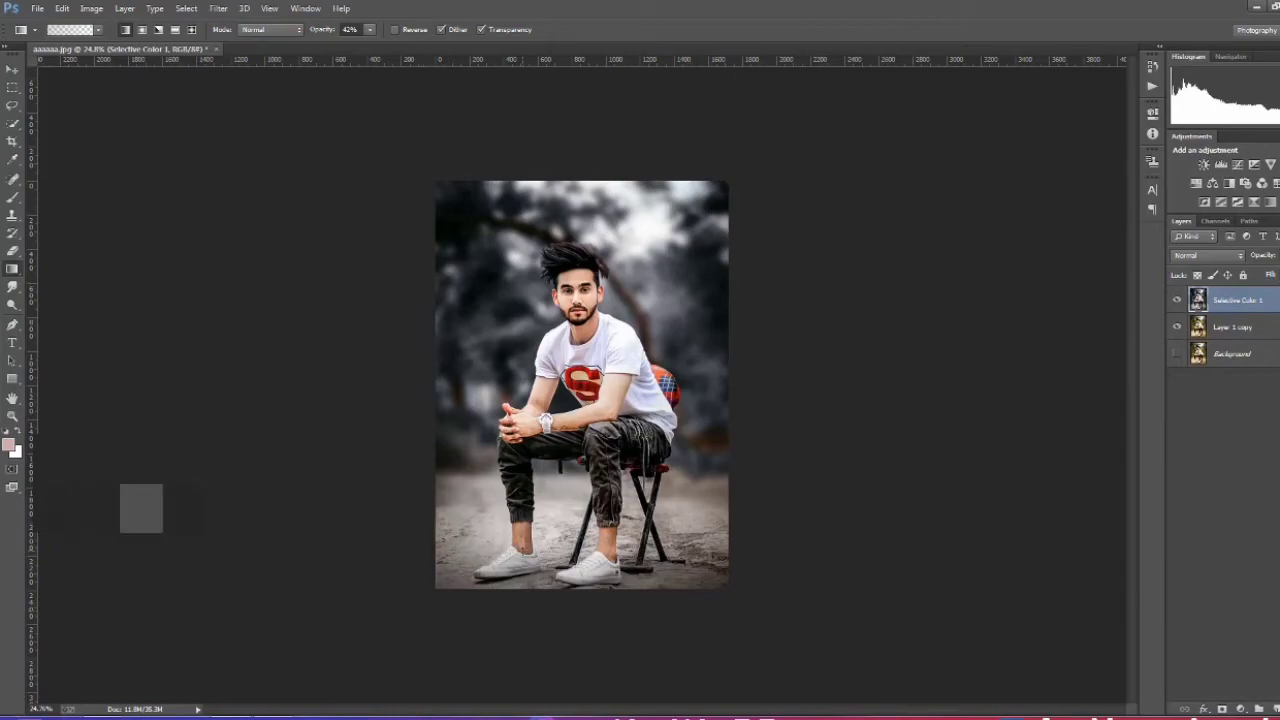
{"action": "scroll", "coordinate": [578, 487], "scroll_direction": "down", "scroll_amount": 3}
{"action": "scroll", "coordinate": [590, 455], "scroll_direction": "up", "scroll_amount": 3}
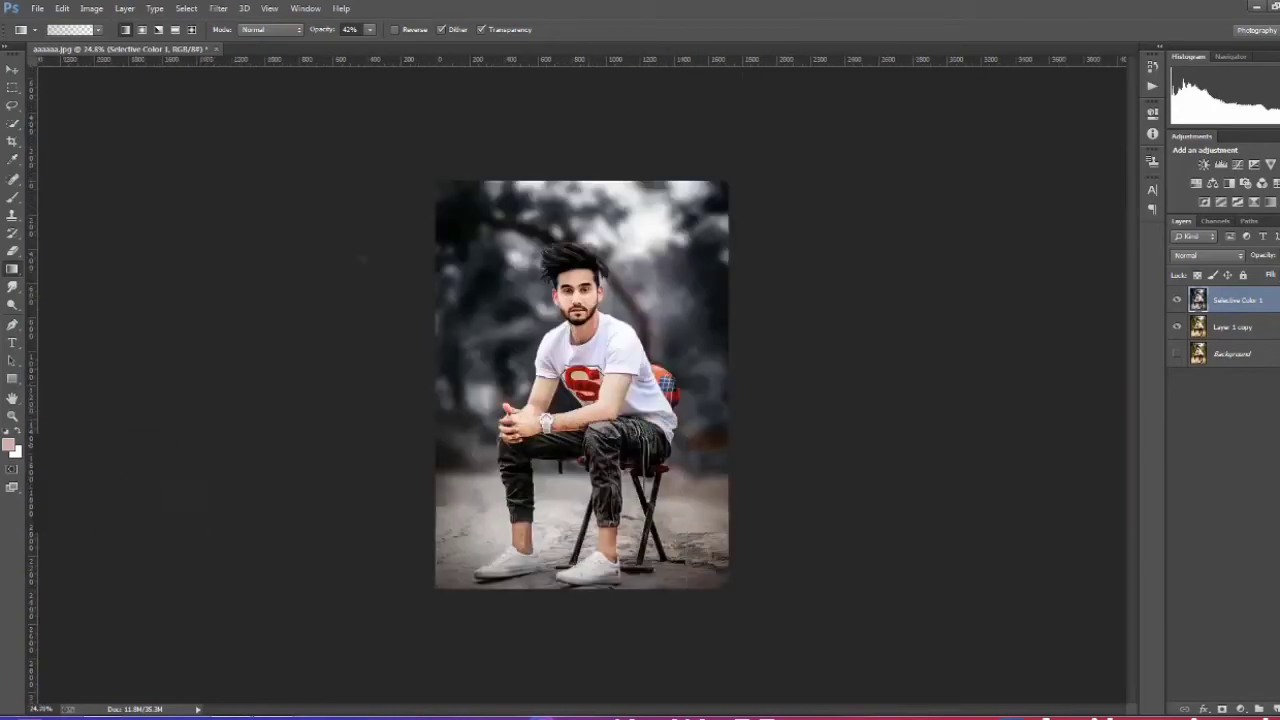
Open the glow image S.R (22), copy it into the portrait as a new layer, and close the glow file
{"action": "key", "text": "v"}
{"action": "left_click", "coordinate": [37, 8]}
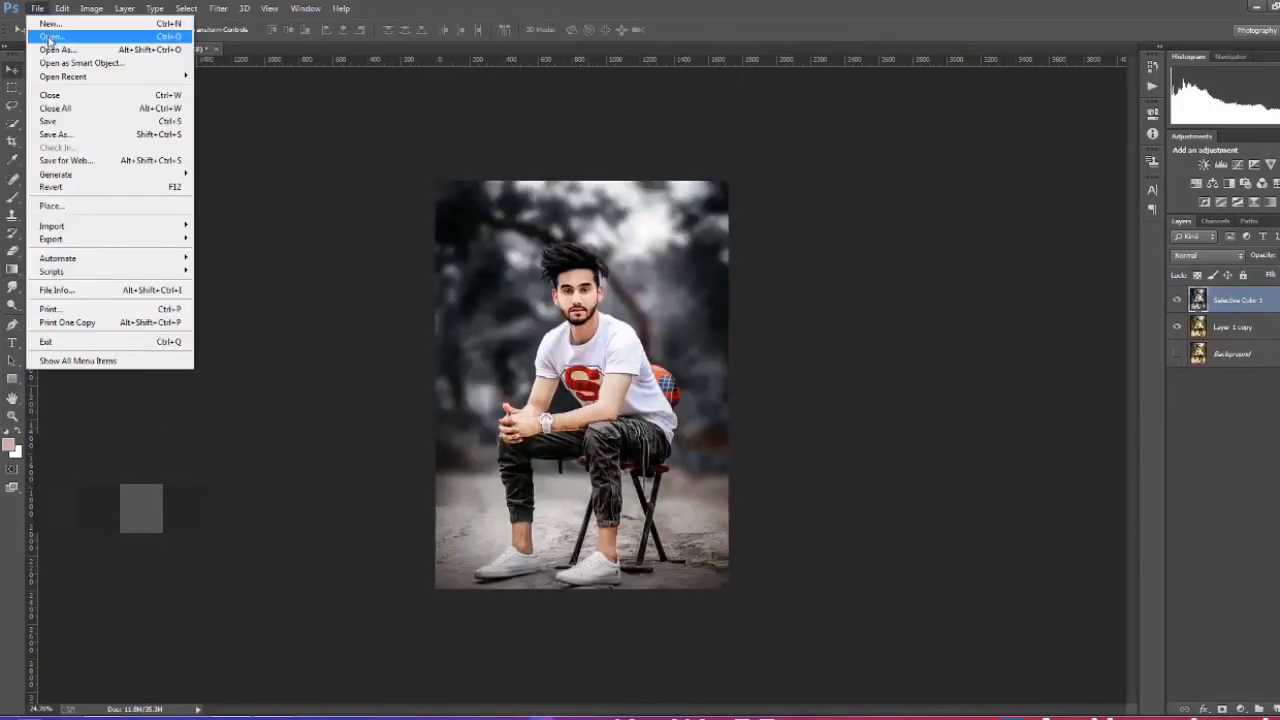
{"action": "left_click", "coordinate": [60, 34]}
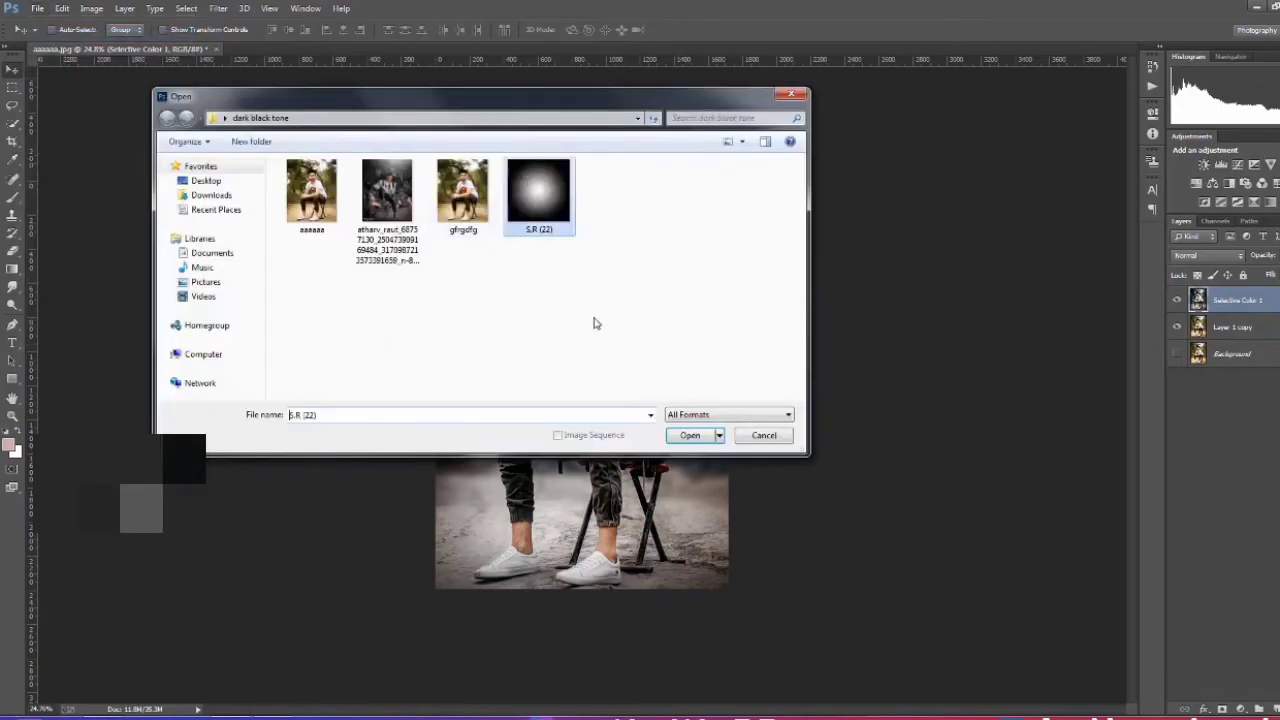
{"action": "left_click", "coordinate": [686, 435]}
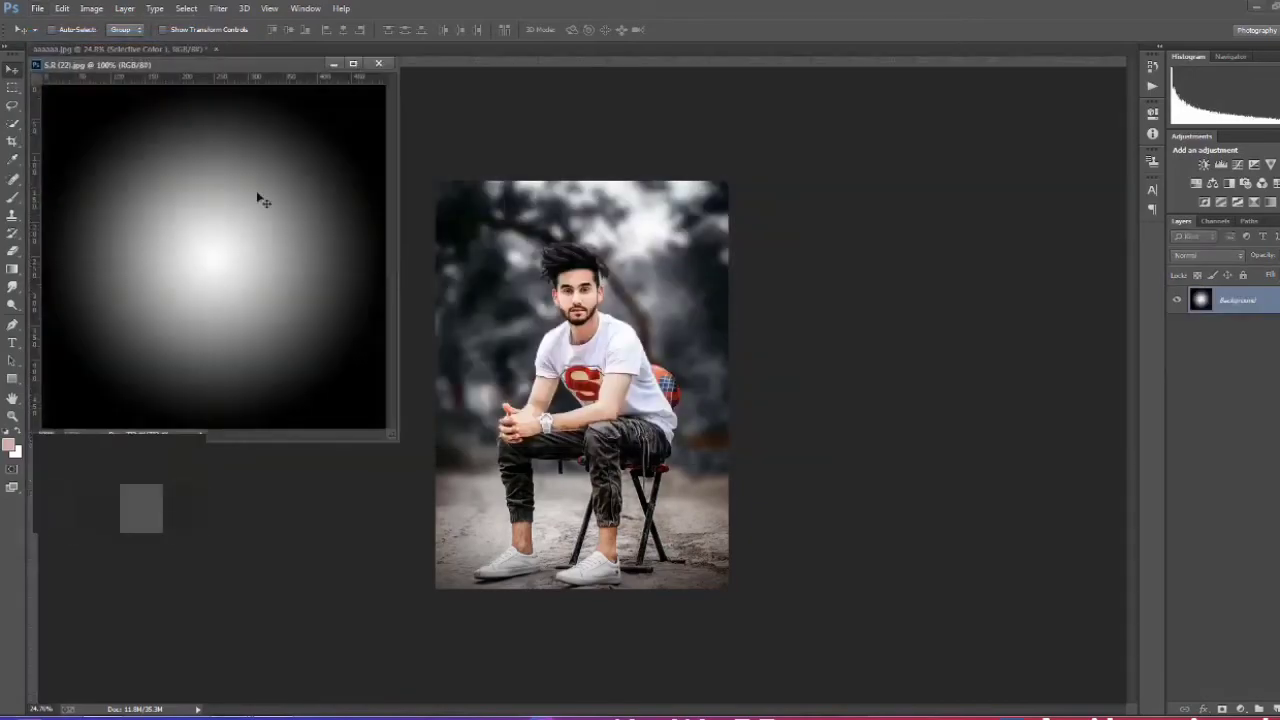
{"action": "left_click_drag", "start_coordinate": [580, 260], "coordinate": [582, 262]}
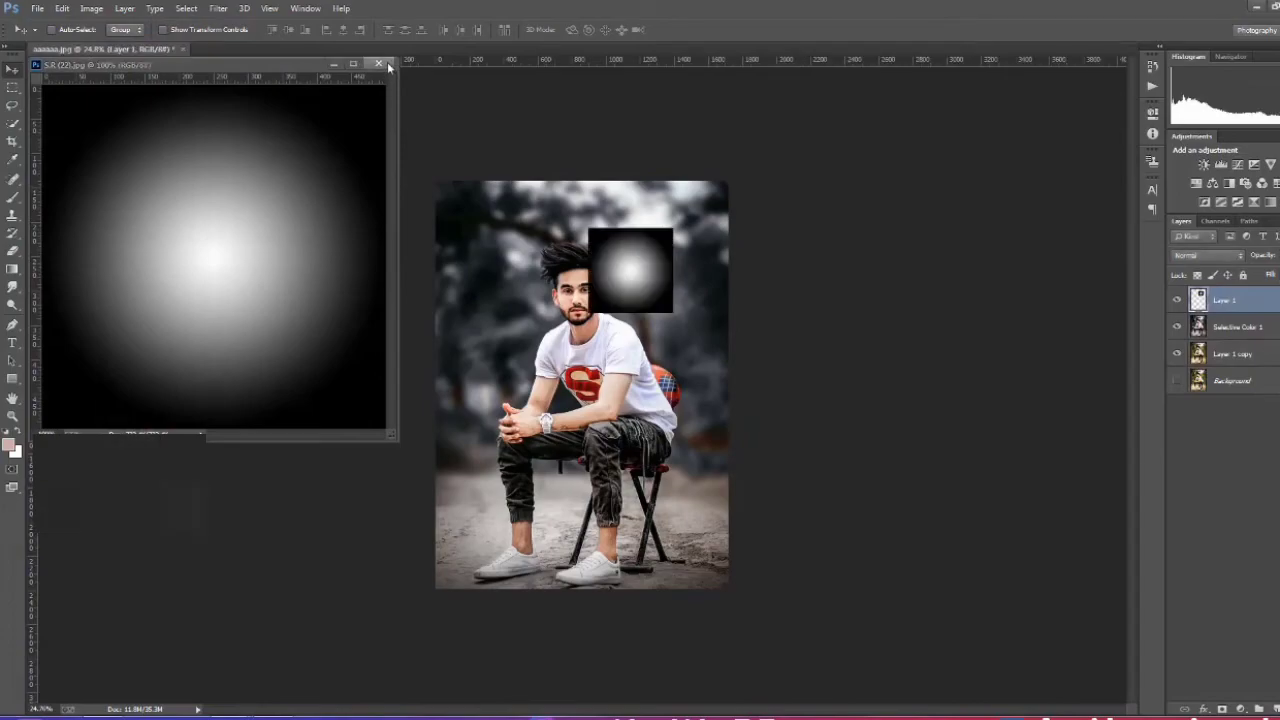
{"action": "left_click", "coordinate": [378, 63]}
Blend the glow layer in Screen mode, enlarge it to about three times its size, and place it over the photo's upper-left corner
{"action": "left_click", "coordinate": [1218, 257]}
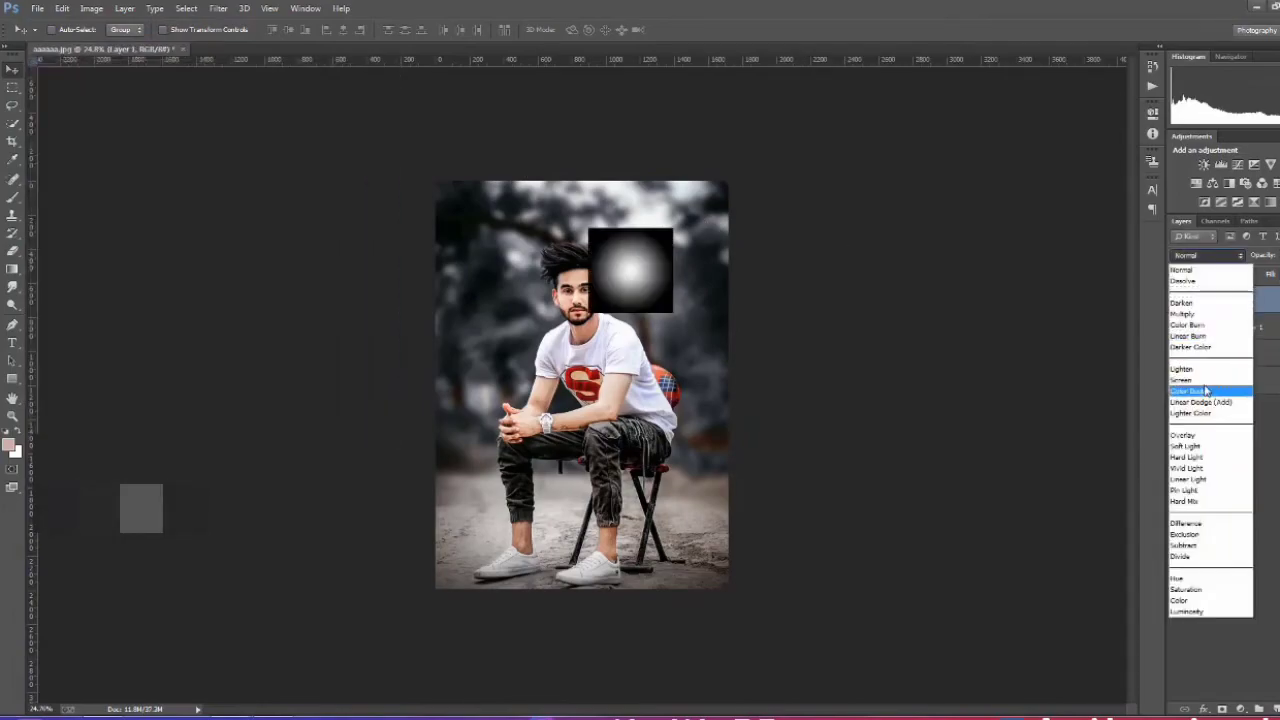
{"action": "left_click", "coordinate": [1200, 388]}
{"action": "left_click_drag", "start_coordinate": [830, 348], "coordinate": [678, 256]}
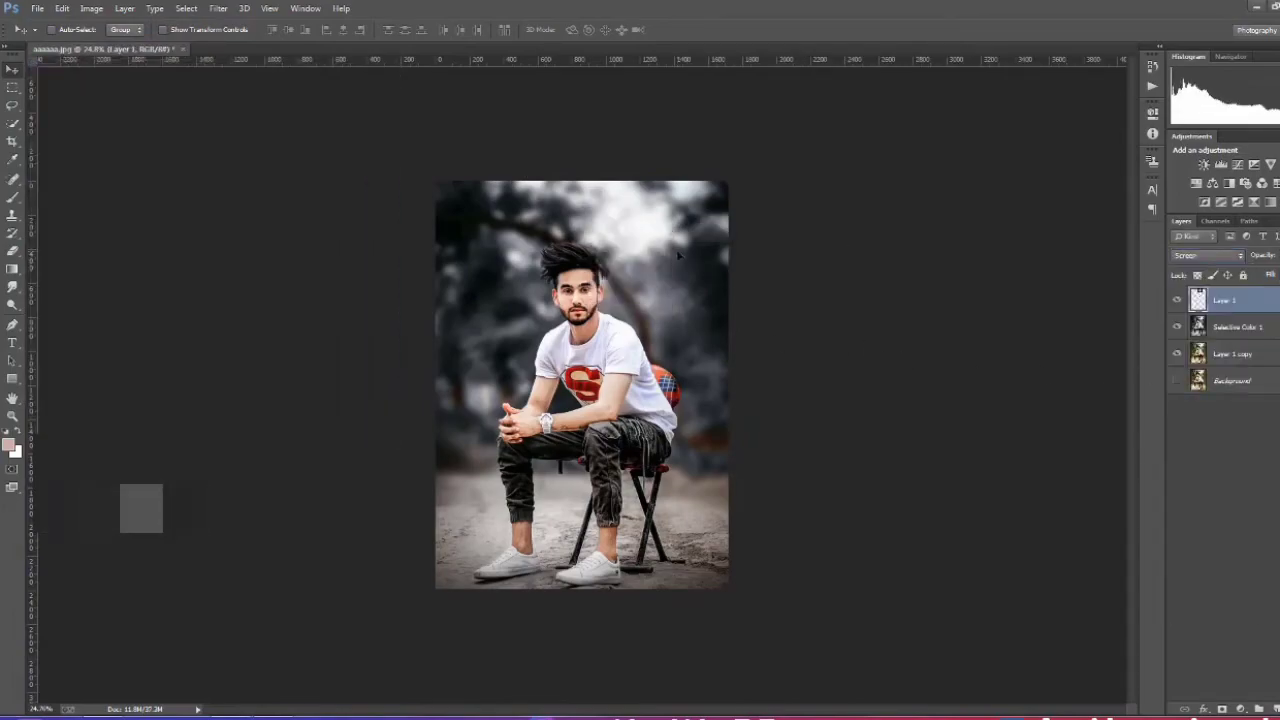
{"action": "key", "text": "ctrl+t"}
{"action": "left_click_drag", "start_coordinate": [733, 152], "coordinate": [606, 183]}
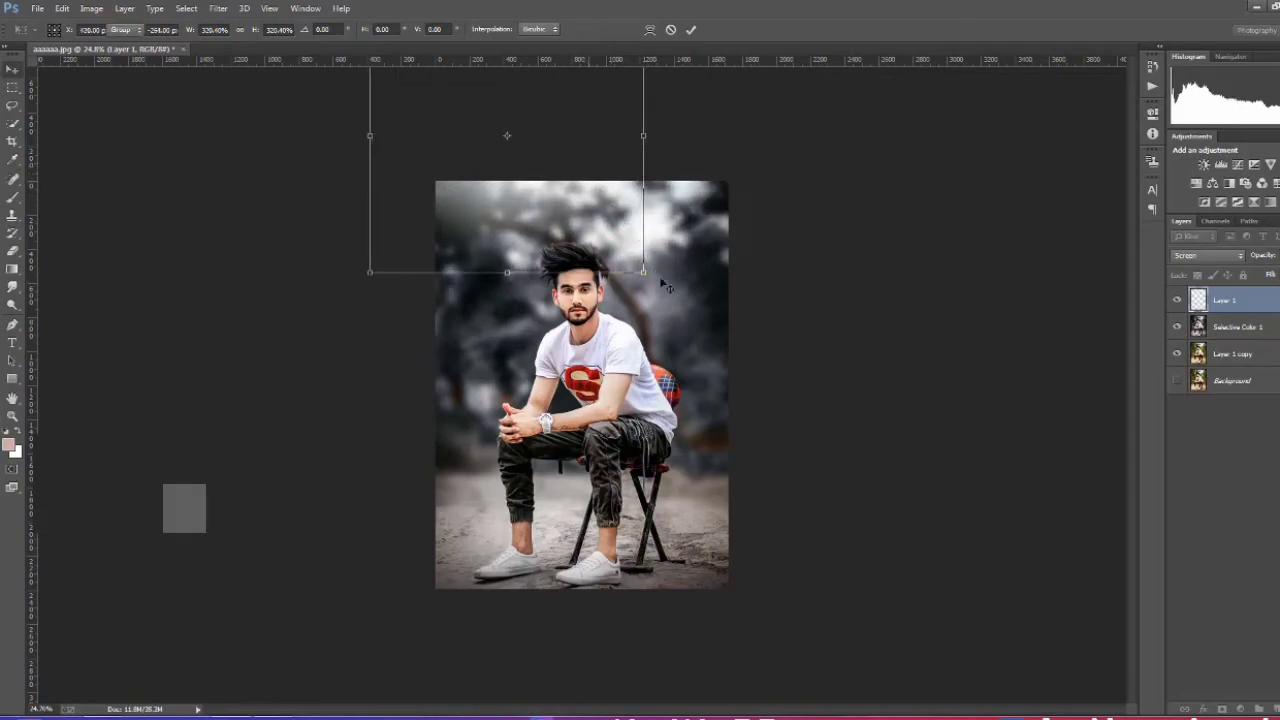
{"action": "key", "text": "Return"}
{"action": "key", "text": "ctrl+plus"}
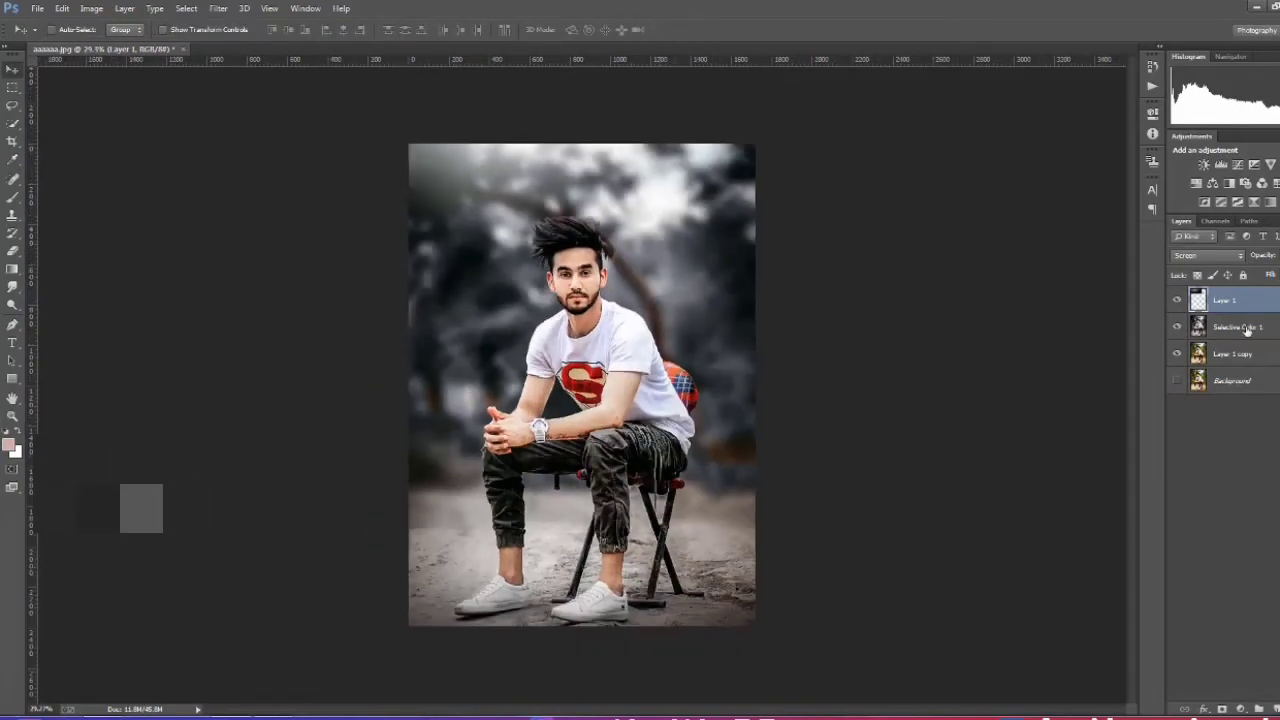
Merge the glow layer with the Selective Color 1 layer and crop to the canvas bounds, deleting the pixels outside
{"action": "left_click", "coordinate": [1256, 329], "text": "shift"}
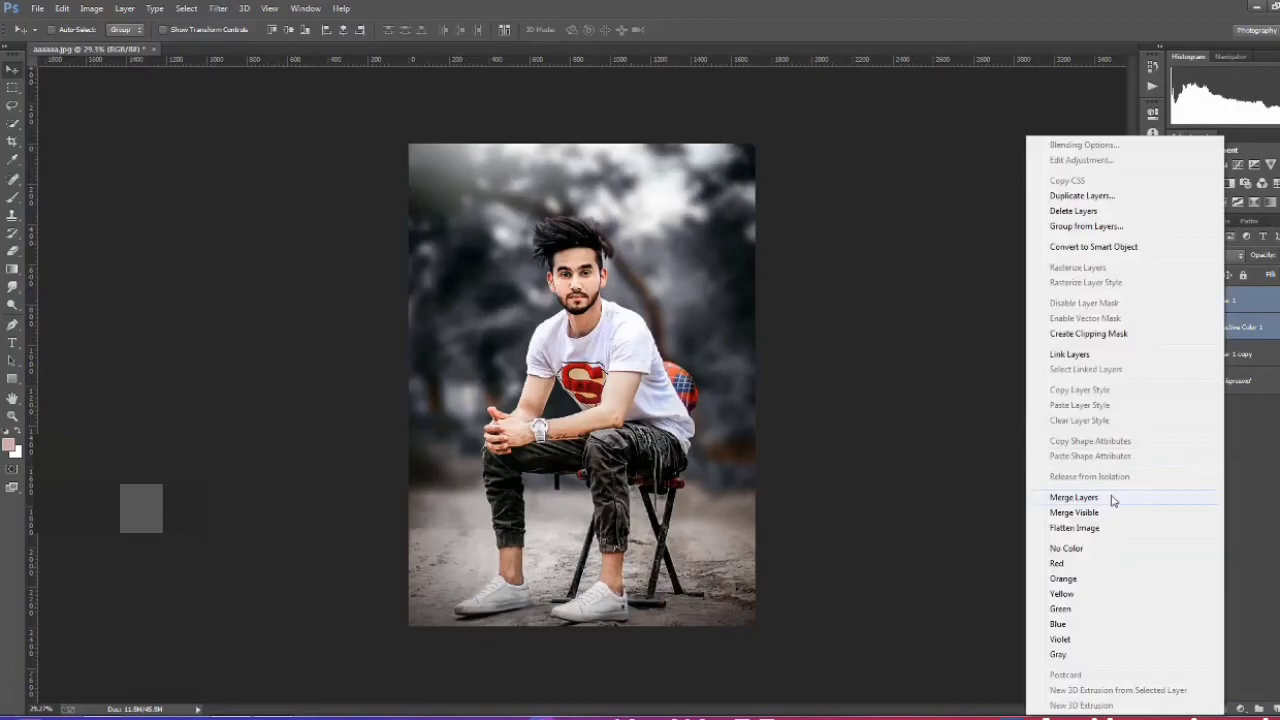
{"action": "left_click", "coordinate": [1113, 500]}
{"action": "key", "text": "ctrl+minus"}
{"action": "key", "text": "ctrl+plus"}
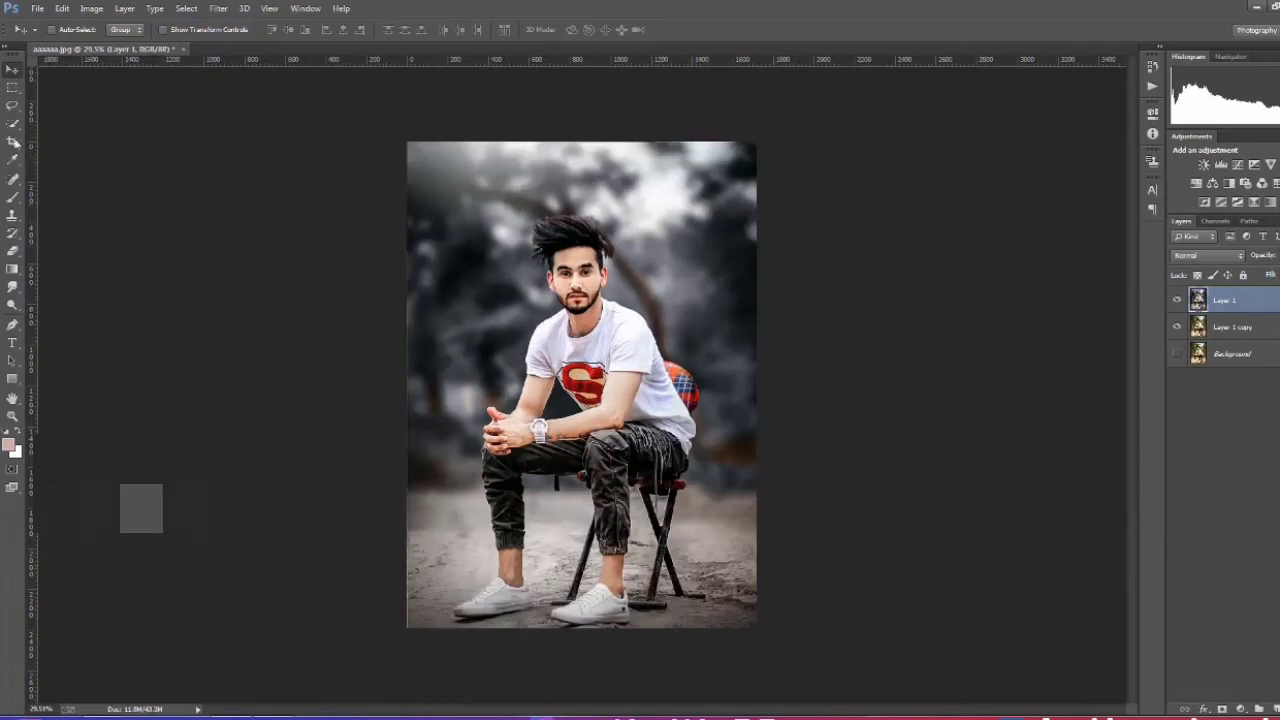
{"action": "key", "text": "c"}
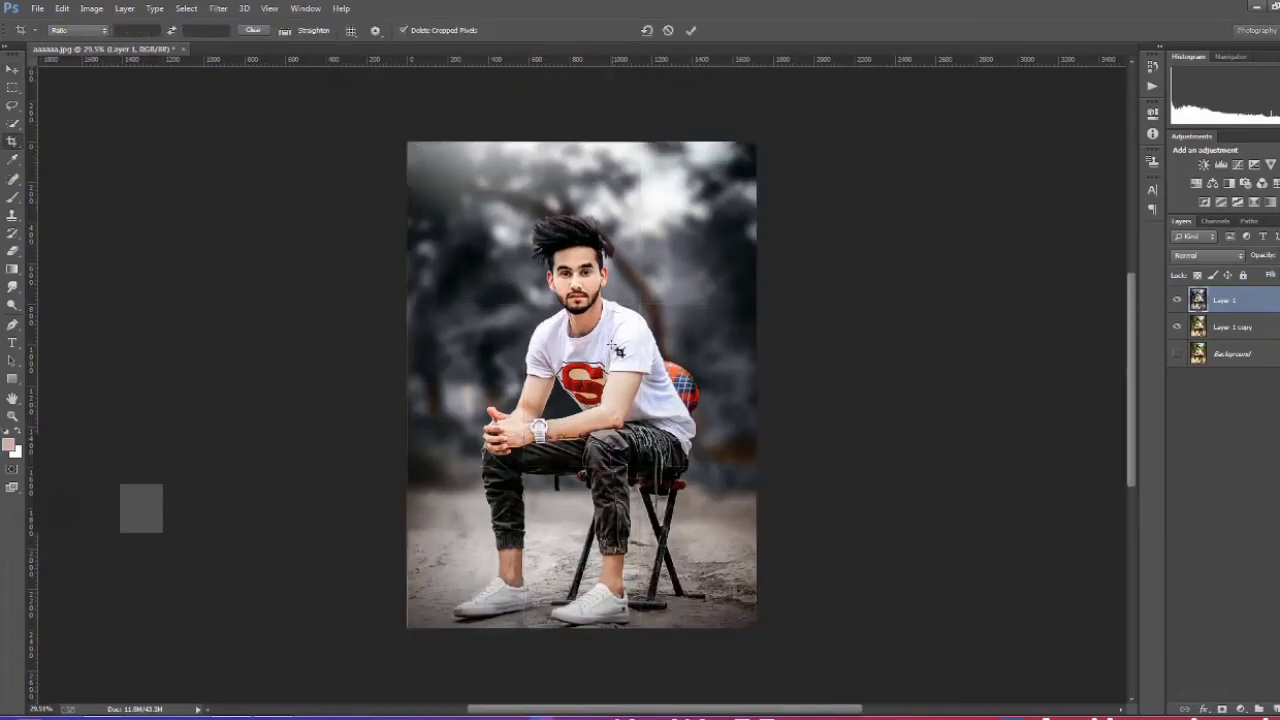
{"action": "key", "text": "ctrl+minus"}
{"action": "right_click", "coordinate": [1209, 330]}
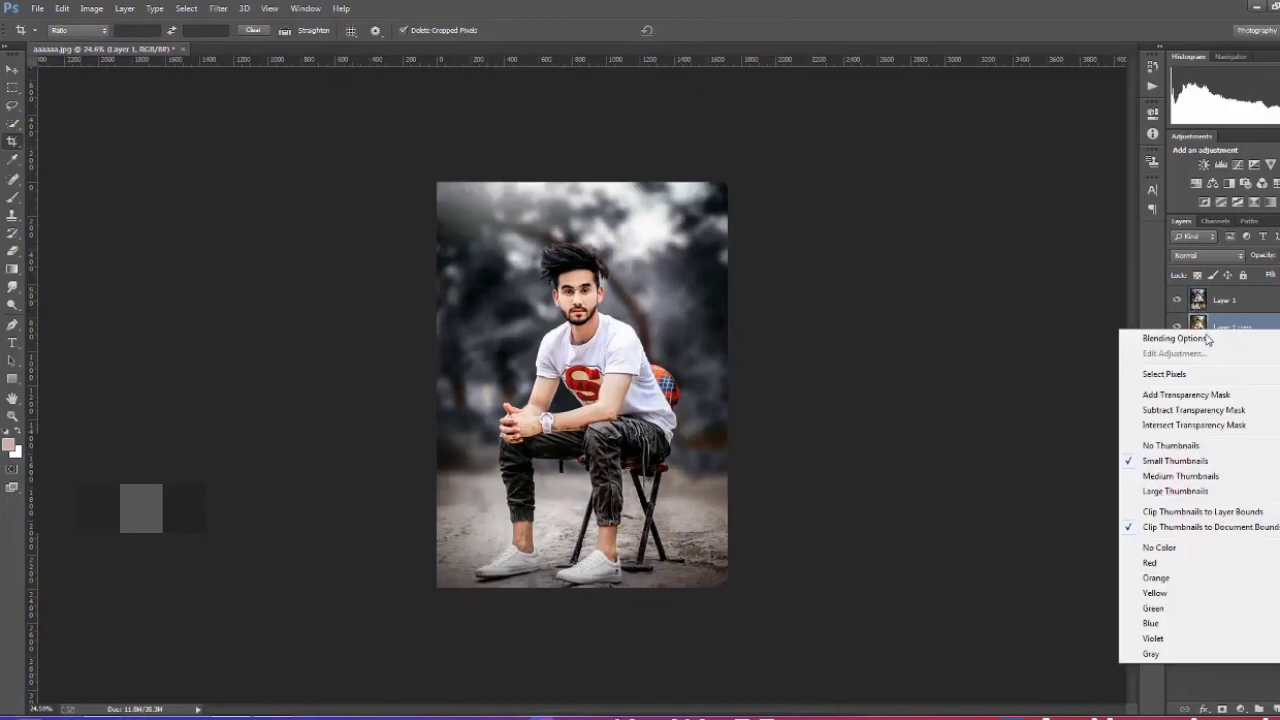
{"action": "left_click", "coordinate": [1224, 298]}
{"action": "right_click", "coordinate": [1222, 301]}
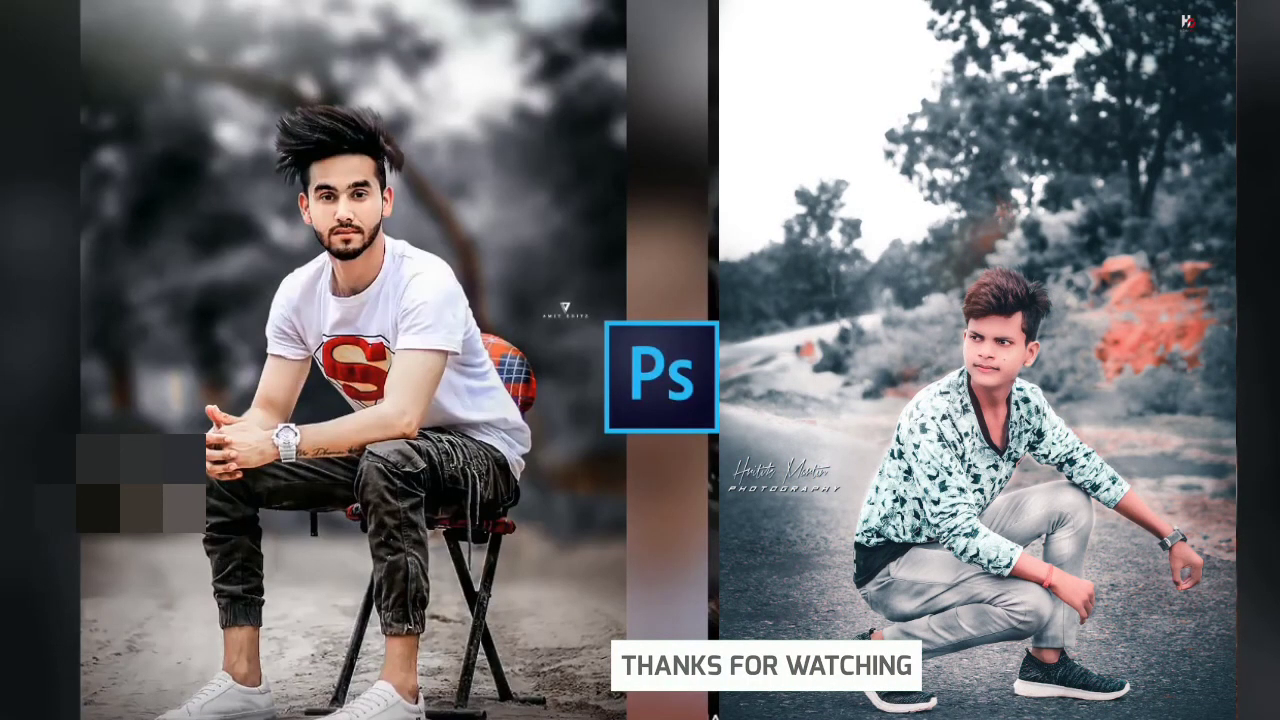